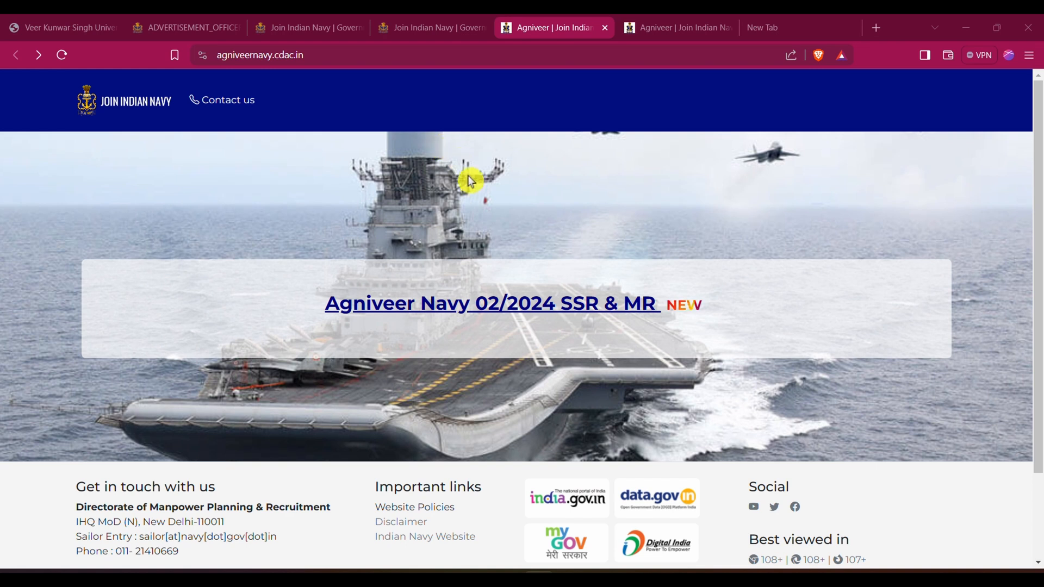
Open the English Agniveer (MR) 02/2024 batch advertisement PDF from the Join Indian Navy site
left_click(465, 245)
left_click(394, 32)
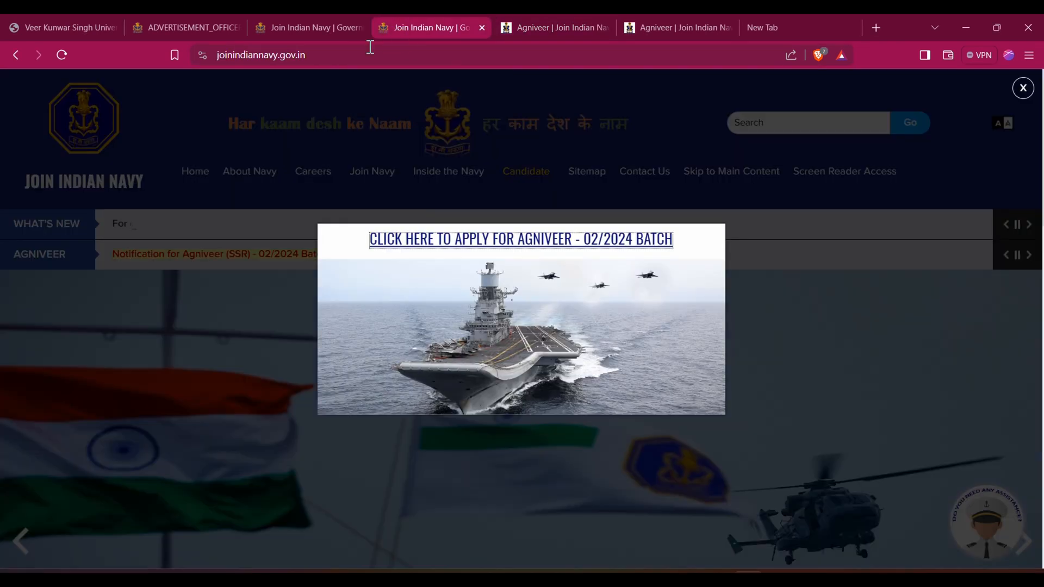
left_click(184, 24)
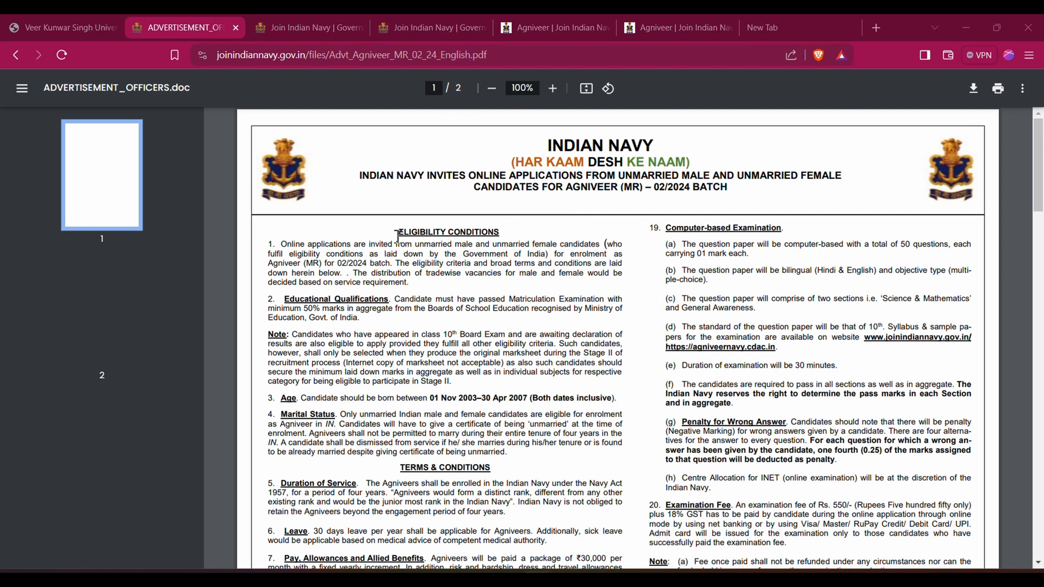
Examine the eligibility conditions in the advertisement, covering educational qualifications, age and marital status
left_click_drag(398, 236, 506, 230)
left_click(515, 233)
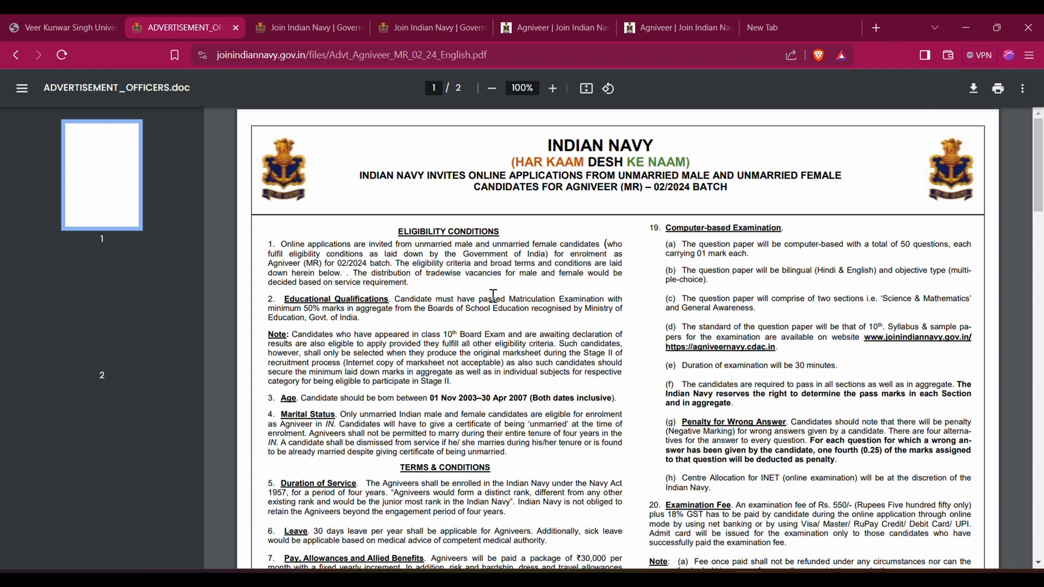
left_click_drag(518, 302, 432, 314)
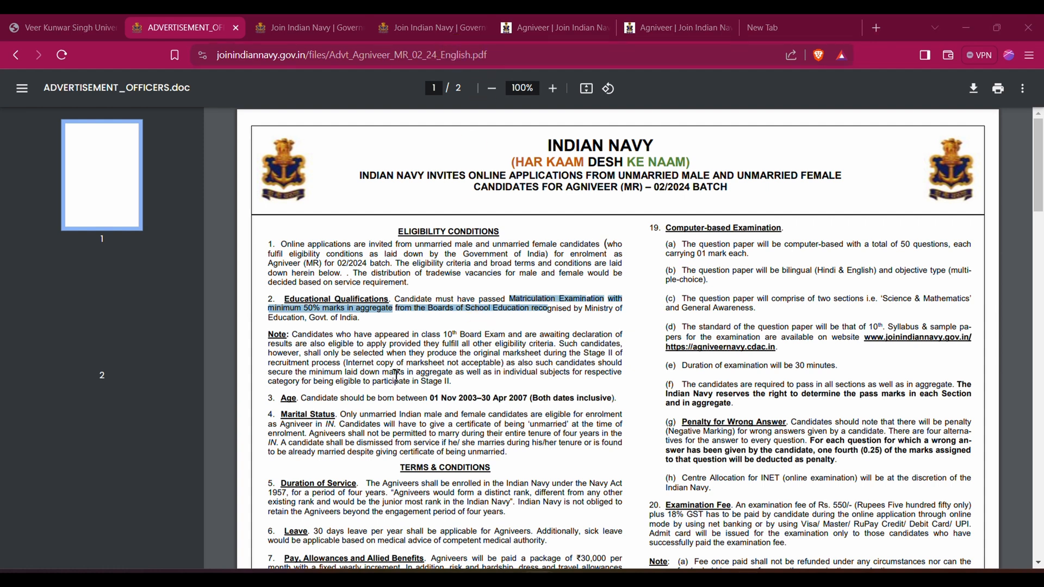
left_click(281, 398)
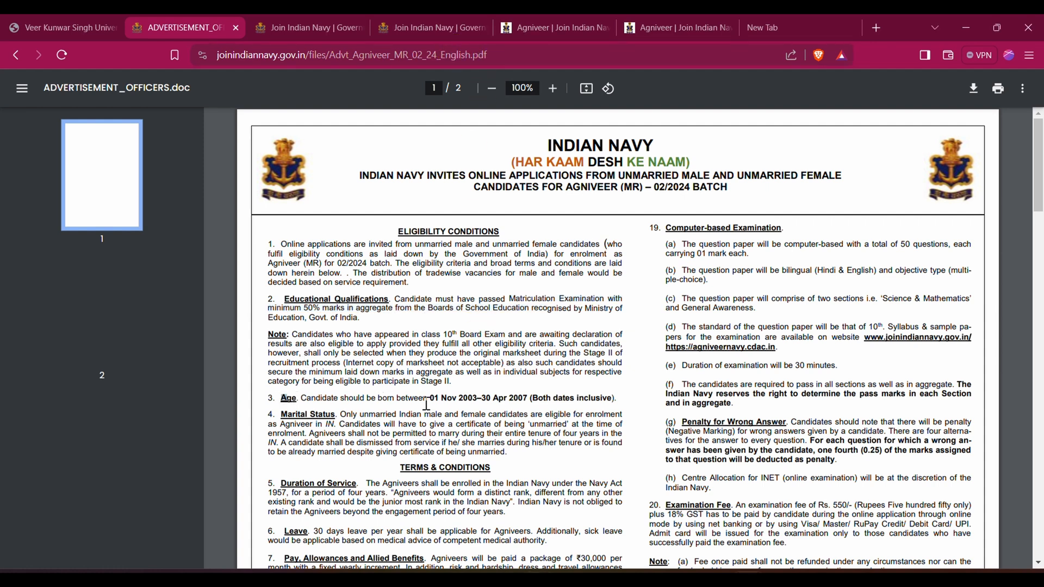
left_click_drag(433, 401, 479, 413)
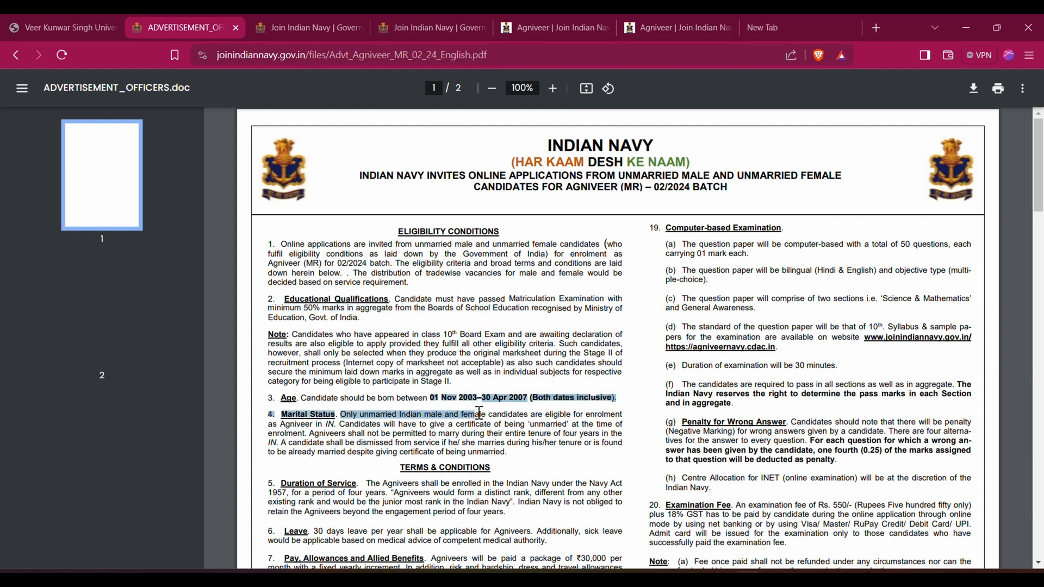
left_click(535, 396)
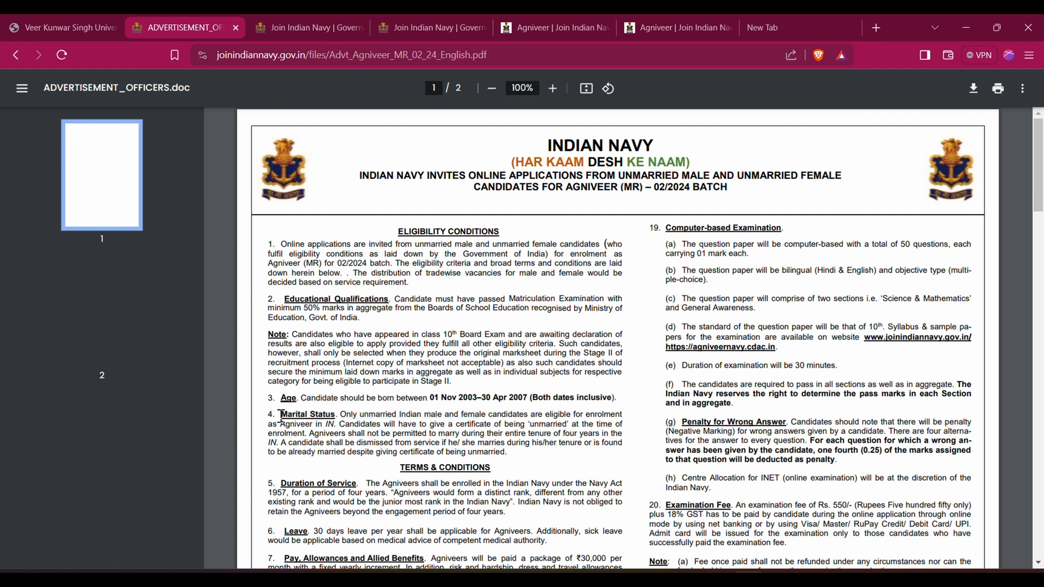
left_click_drag(281, 415, 336, 415)
Examine the Seva Nidhi section and its year-by-year pay and corpus fund table
scroll(478, 417, "down", 4)
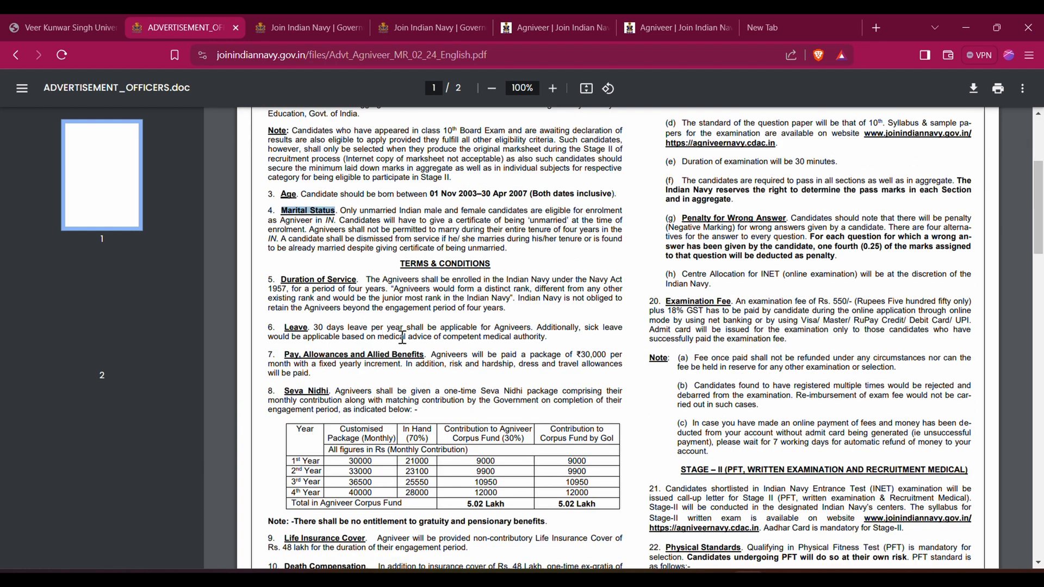
scroll(402, 338, "down", 4)
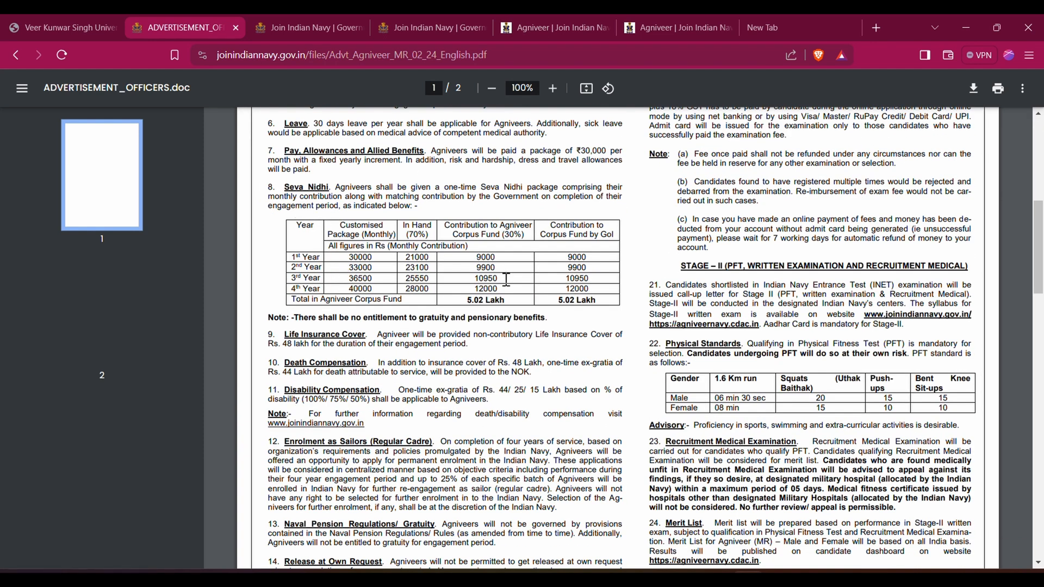
left_click_drag(280, 188, 353, 197)
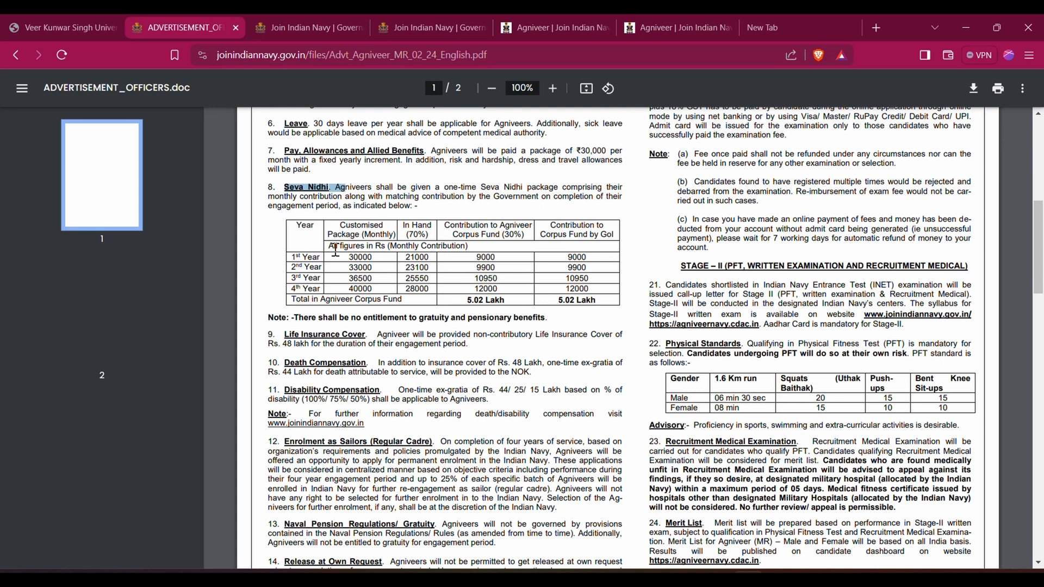
left_click(295, 246)
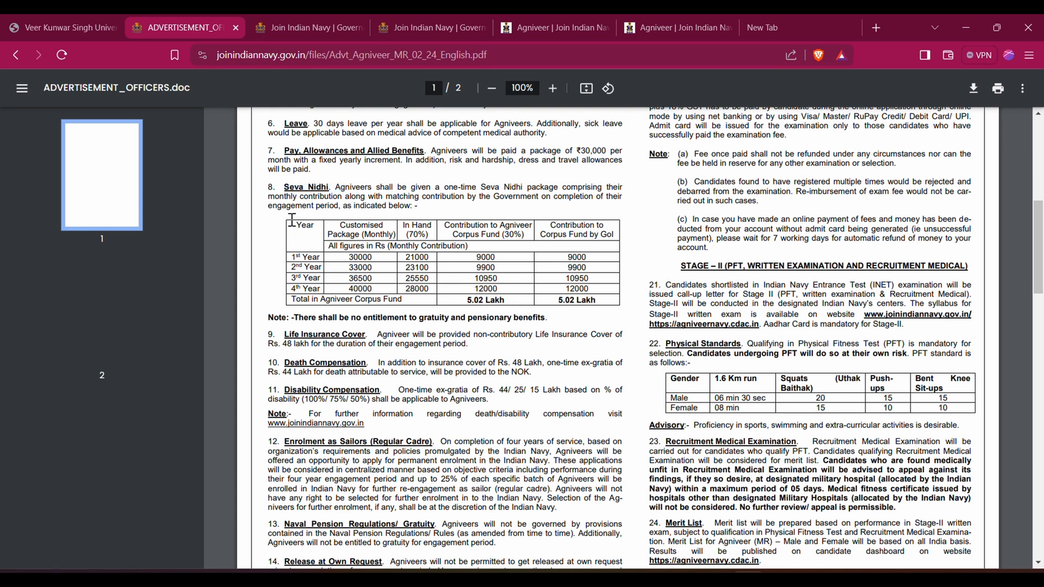
left_click_drag(292, 219, 621, 311)
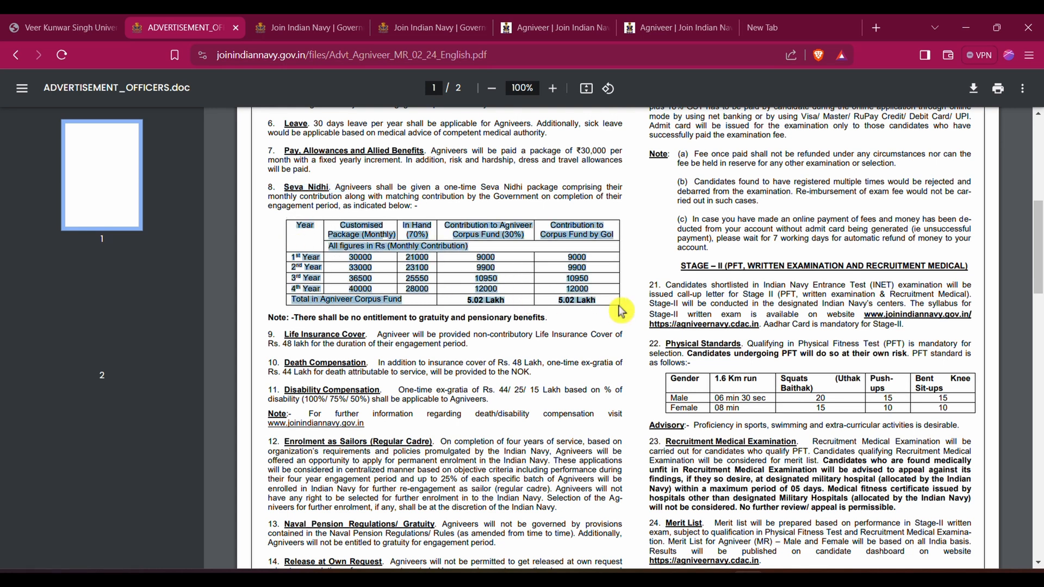
left_click(622, 311)
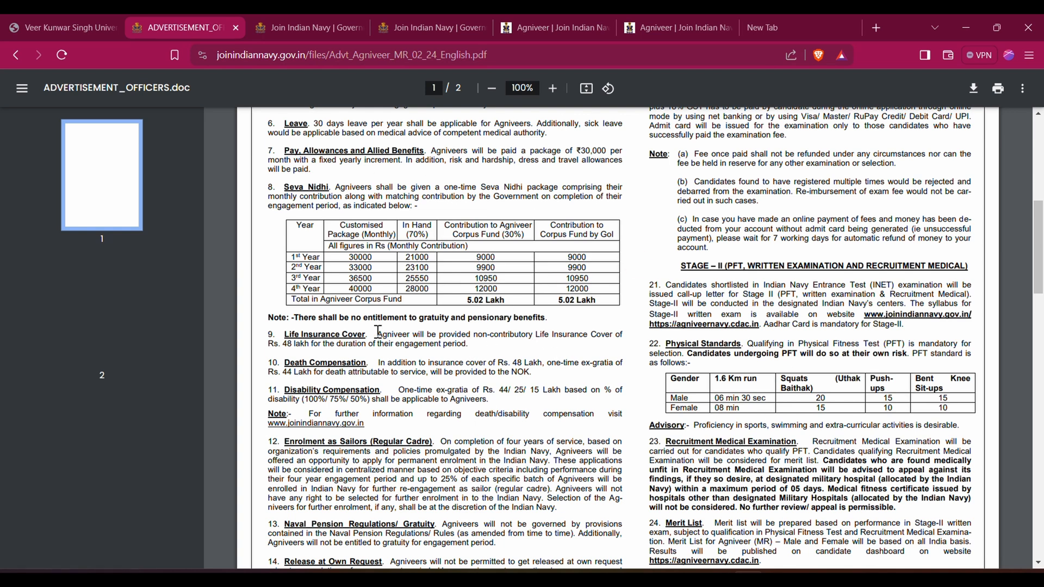
Read the Selection Process section of the advertisement, including its two recruitment stages
scroll(378, 331, "down", 4)
scroll(387, 325, "down", 4)
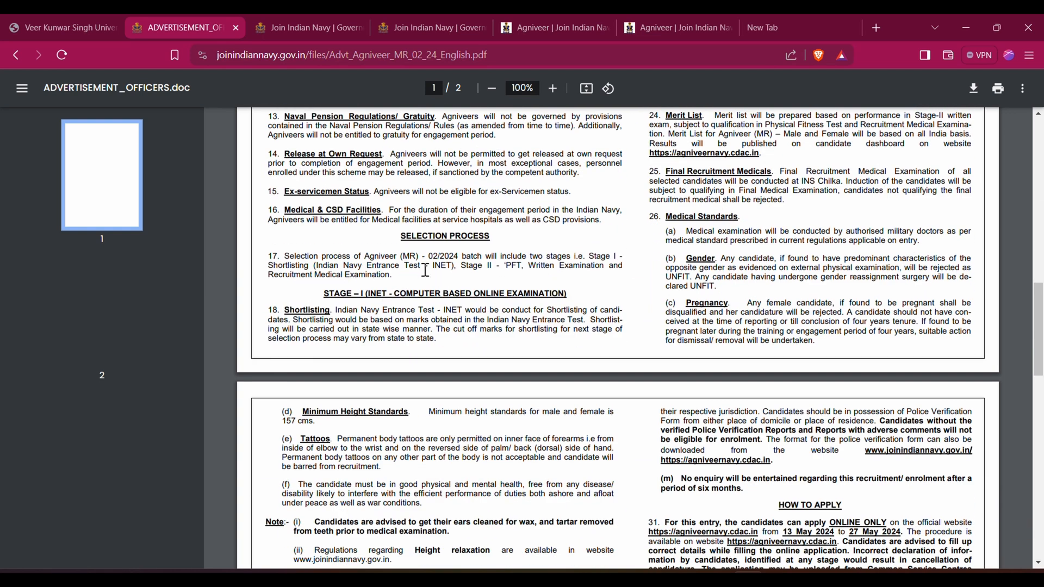
left_click_drag(403, 237, 496, 240)
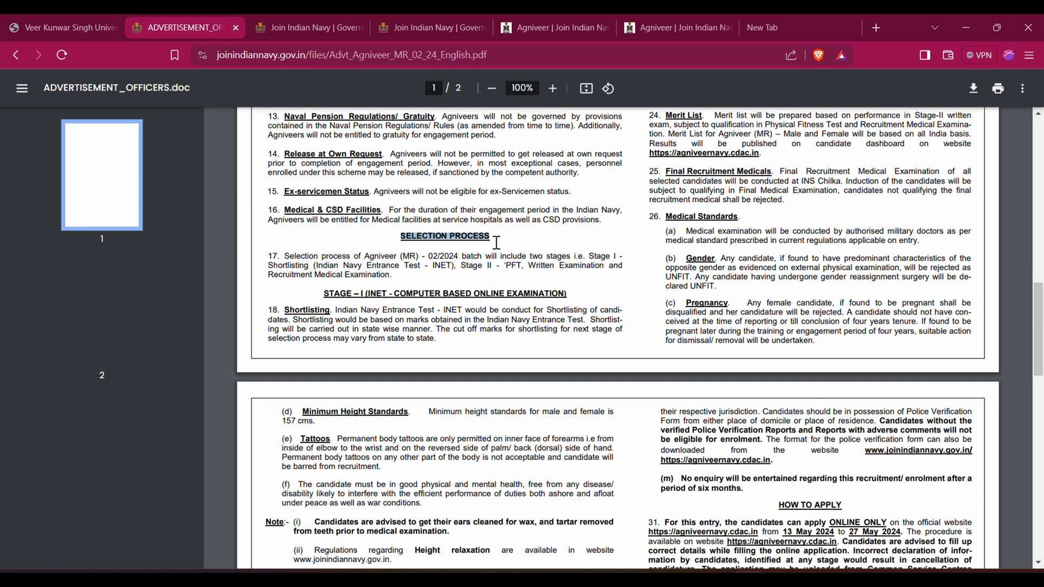
left_click(513, 240)
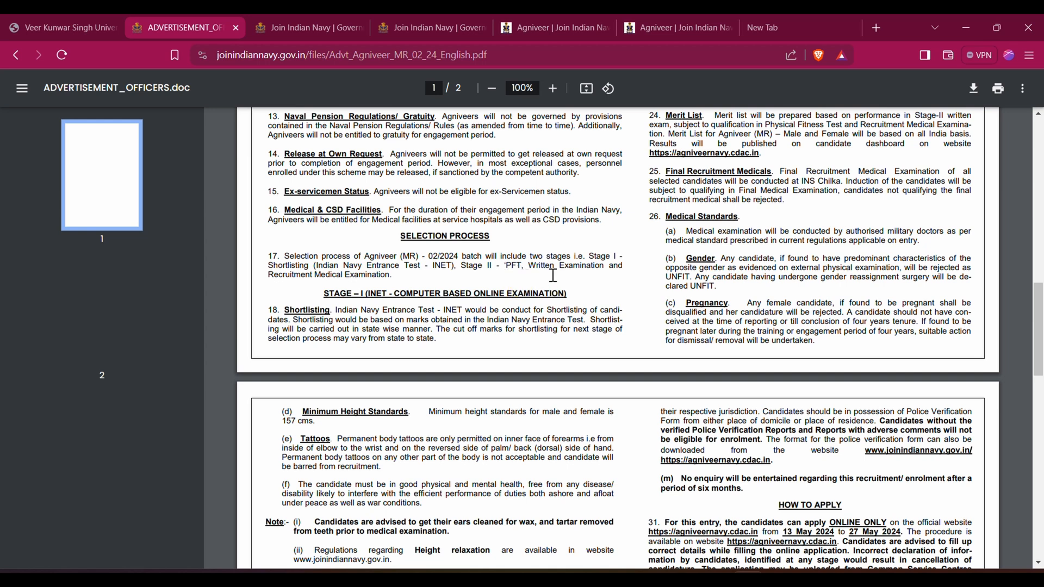
Check the Physical Standards table for the male and female run, squats, push-ups and sit-ups requirements
scroll(943, 294, "up", 7)
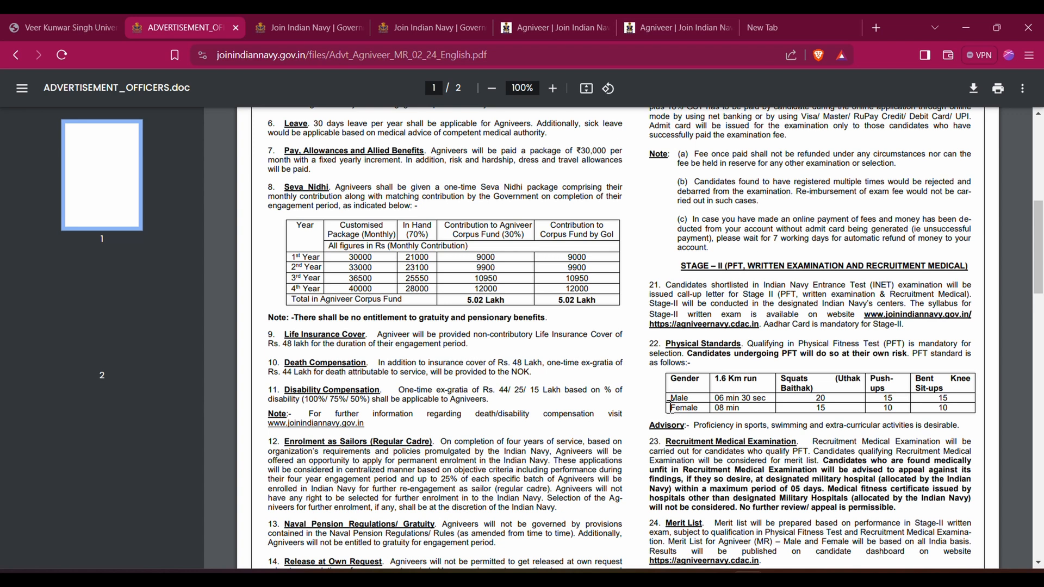
left_click_drag(688, 400, 730, 403)
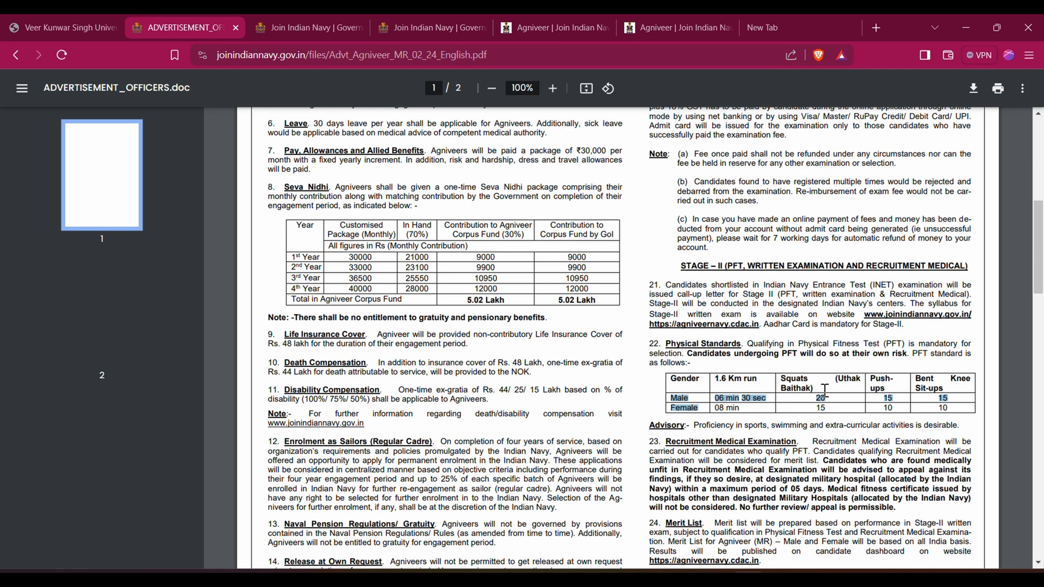
left_click(874, 364)
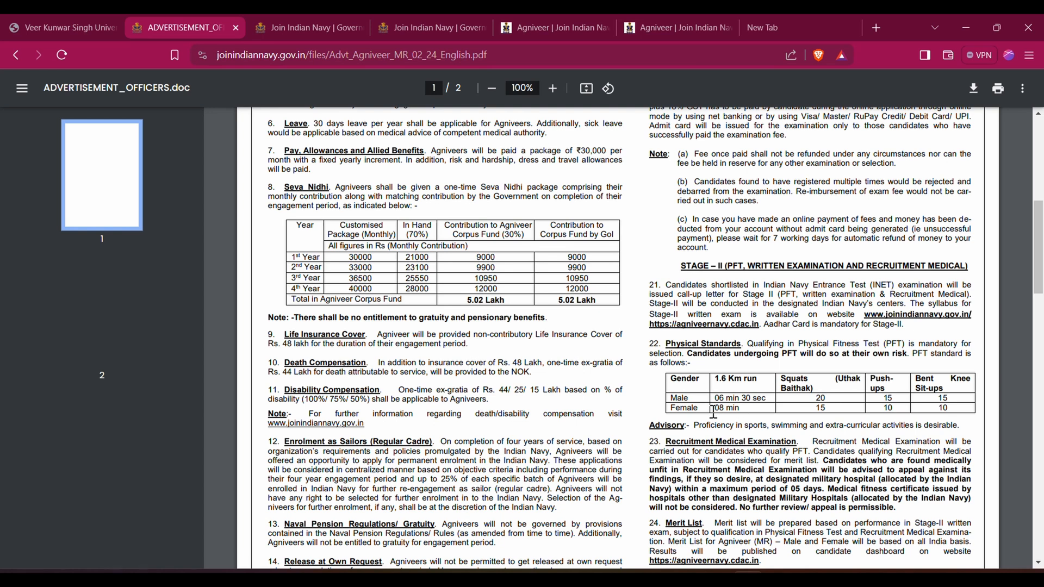
left_click_drag(714, 412, 748, 413)
left_click(820, 408)
double_click(942, 409)
Read the Computer-based Examination section for the number of questions, question type, languages and subject sections
scroll(757, 424, "up", 8)
double_click(670, 229)
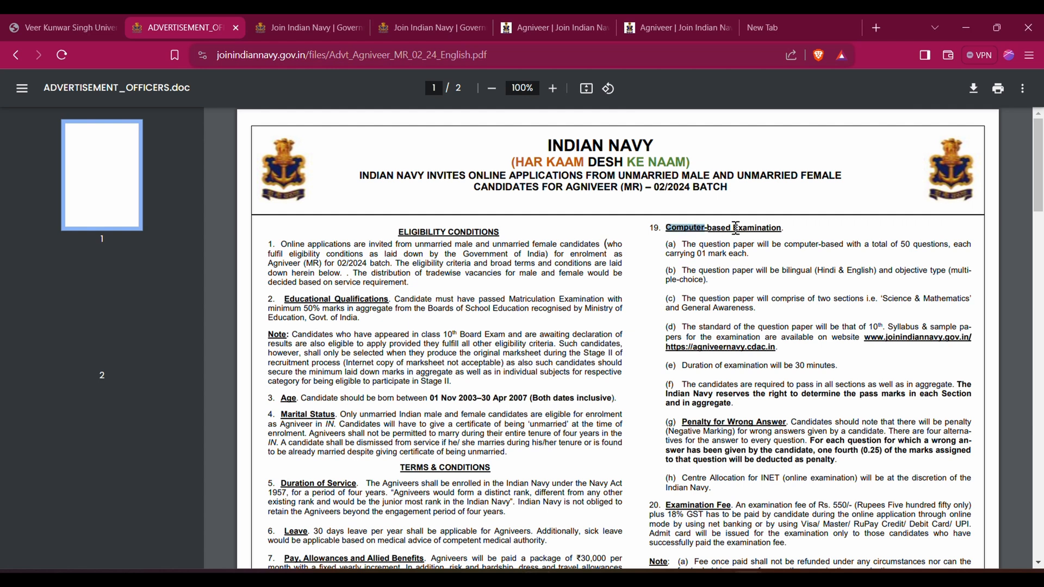
left_click_drag(737, 228, 778, 233)
left_click(779, 235)
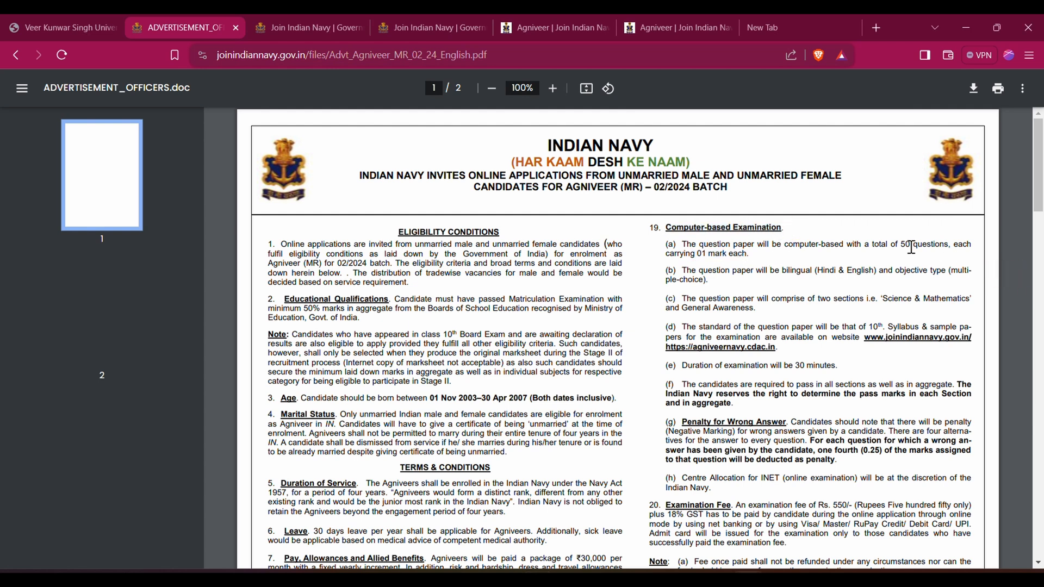
left_click_drag(905, 244, 941, 245)
left_click_drag(818, 271, 944, 282)
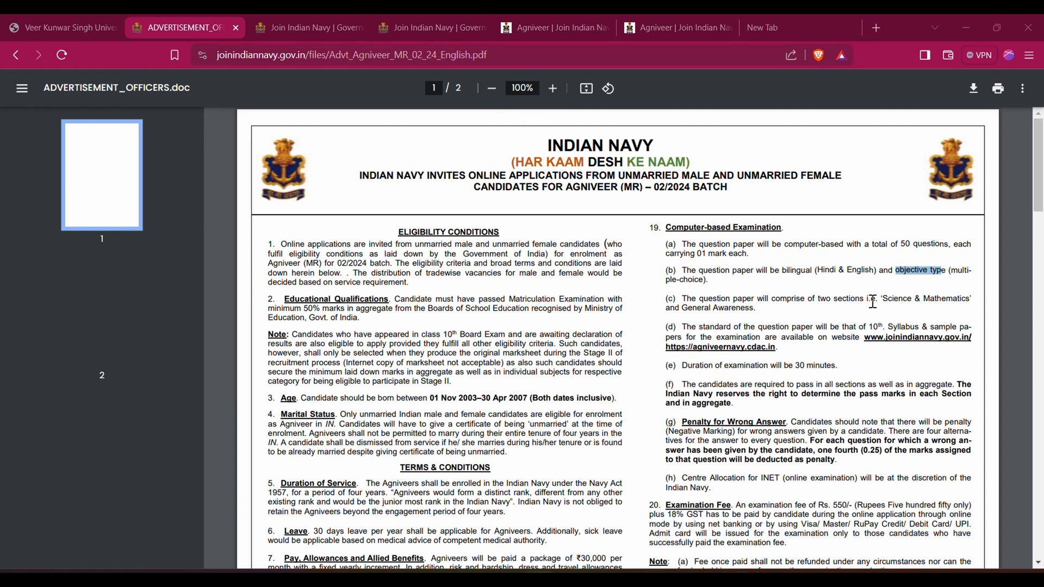
left_click(685, 313)
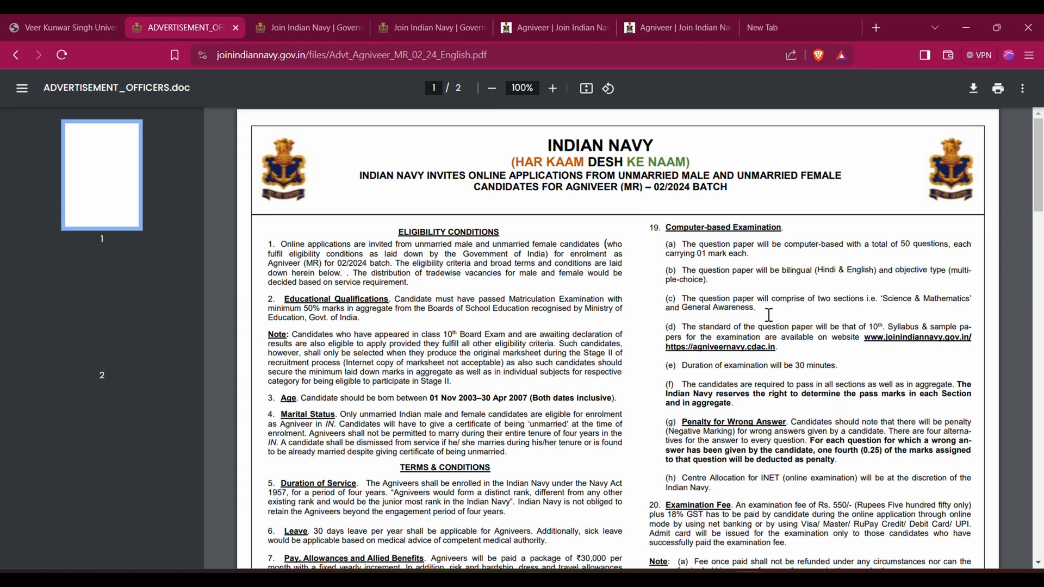
left_click(620, 298)
Look through the general instructions and important information on page 2 of the advertisement
scroll(769, 320, "down", 10)
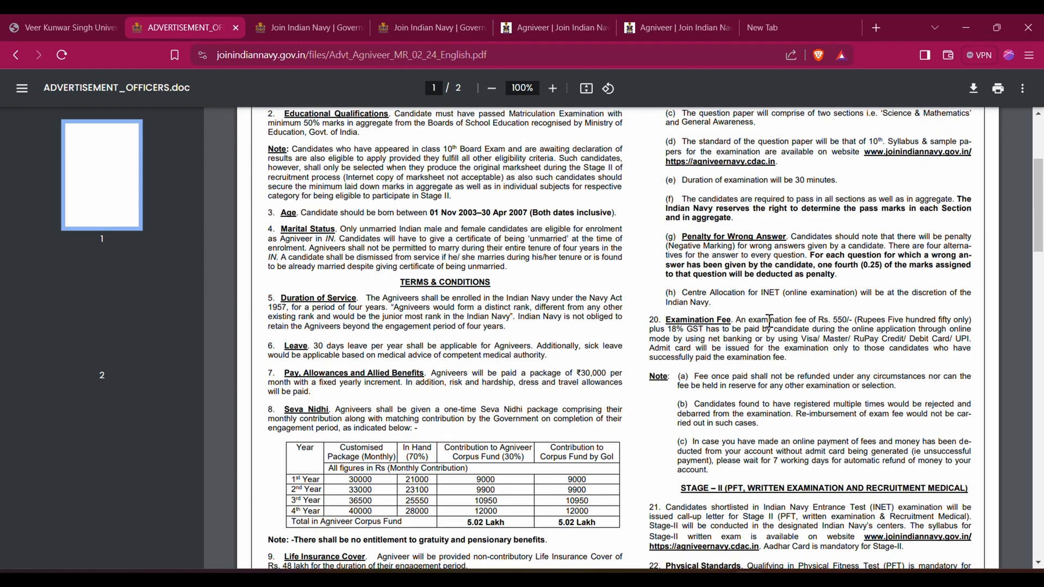
scroll(769, 321, "down", 15)
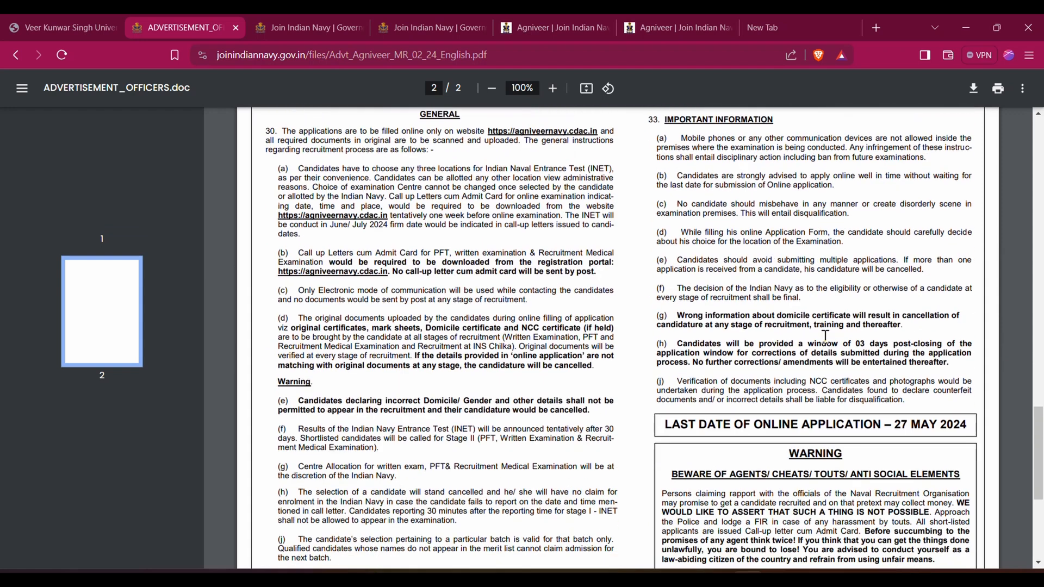
left_click_drag(895, 222, 973, 217)
left_click_drag(664, 220, 458, 55)
Go to the Agniveer Navy Sailors Application 02/2024 portal and open its new candidate registration page
key("ctrl+Tab")
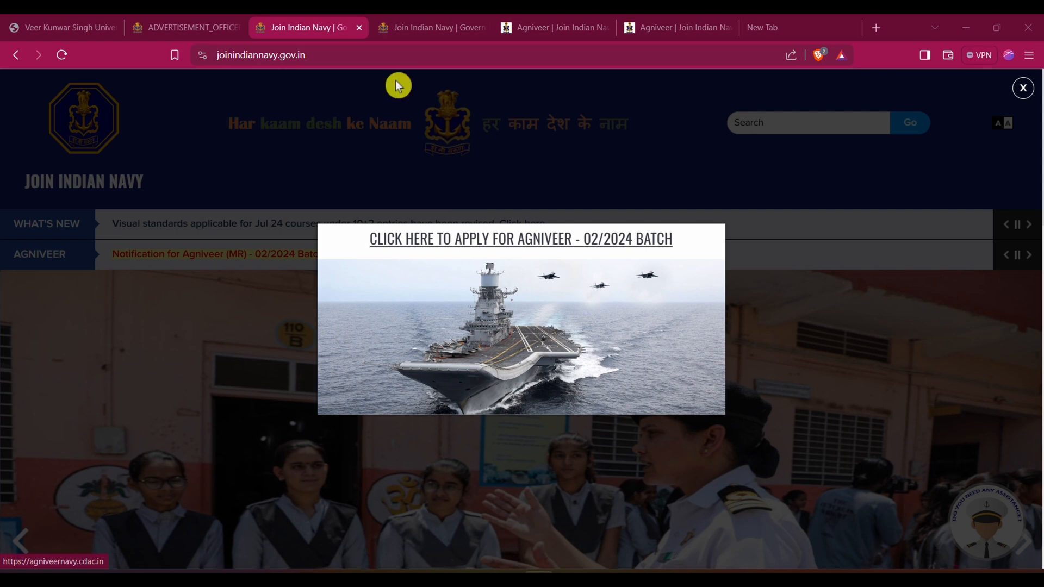
left_click(538, 28)
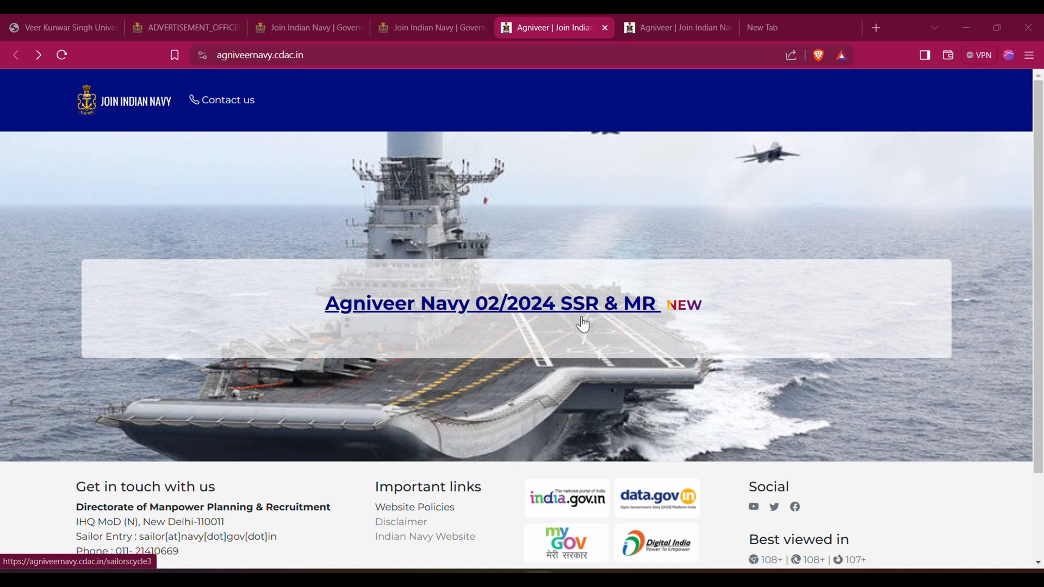
left_click(673, 33)
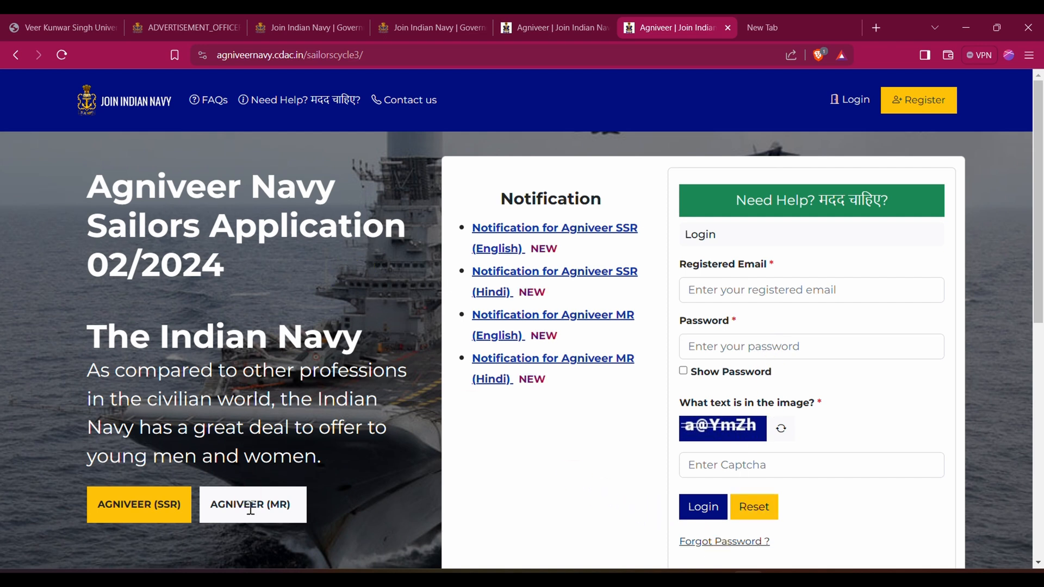
left_click(919, 103)
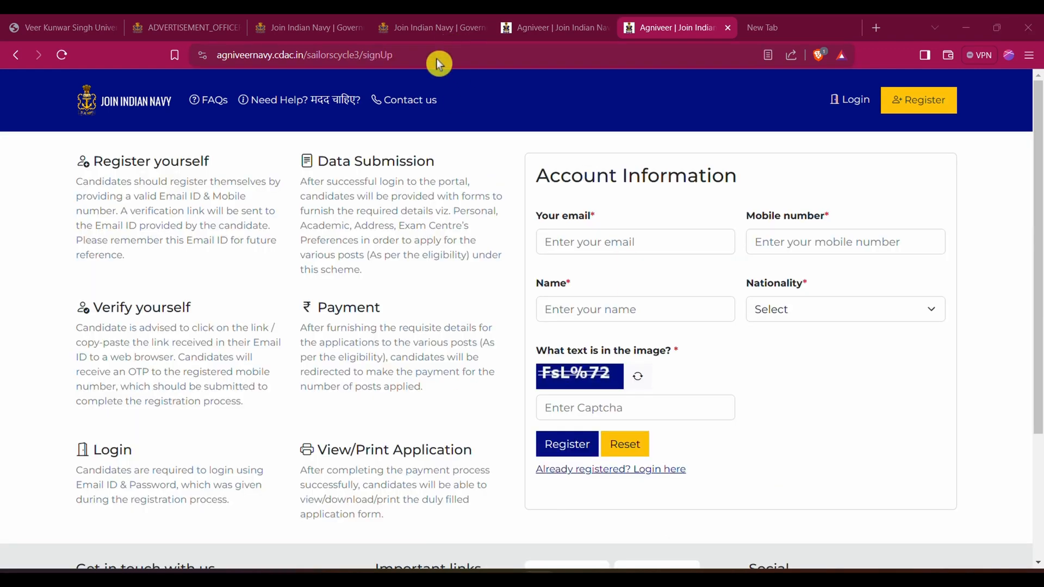
Review the application stages described on the registration page, including registration, verification, login, data submission and payment
left_click_drag(94, 162, 192, 162)
left_click_drag(98, 309, 186, 308)
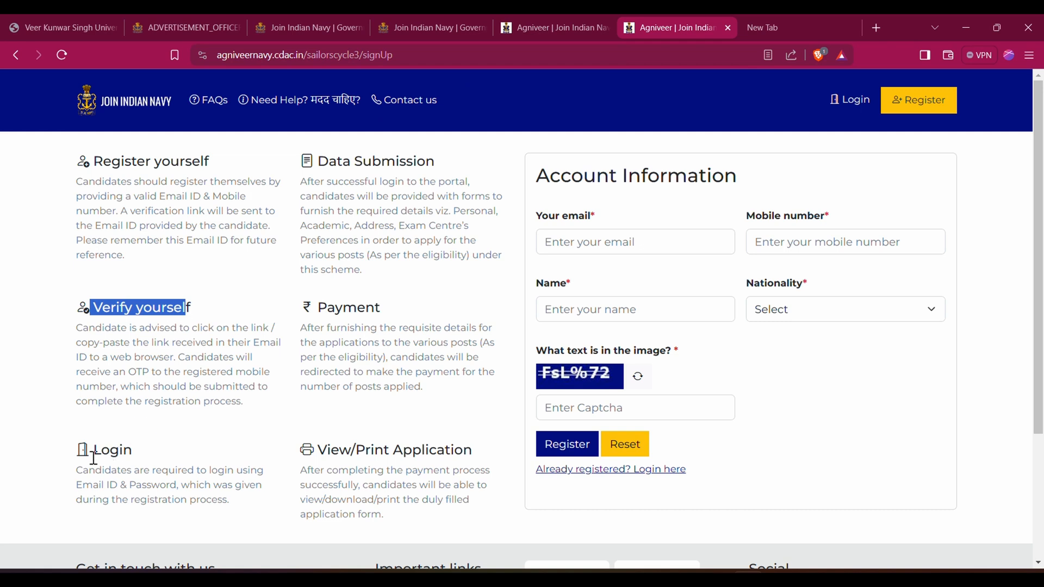
left_click_drag(77, 470, 140, 471)
left_click_drag(318, 162, 457, 193)
left_click(400, 284)
left_click_drag(313, 308, 383, 309)
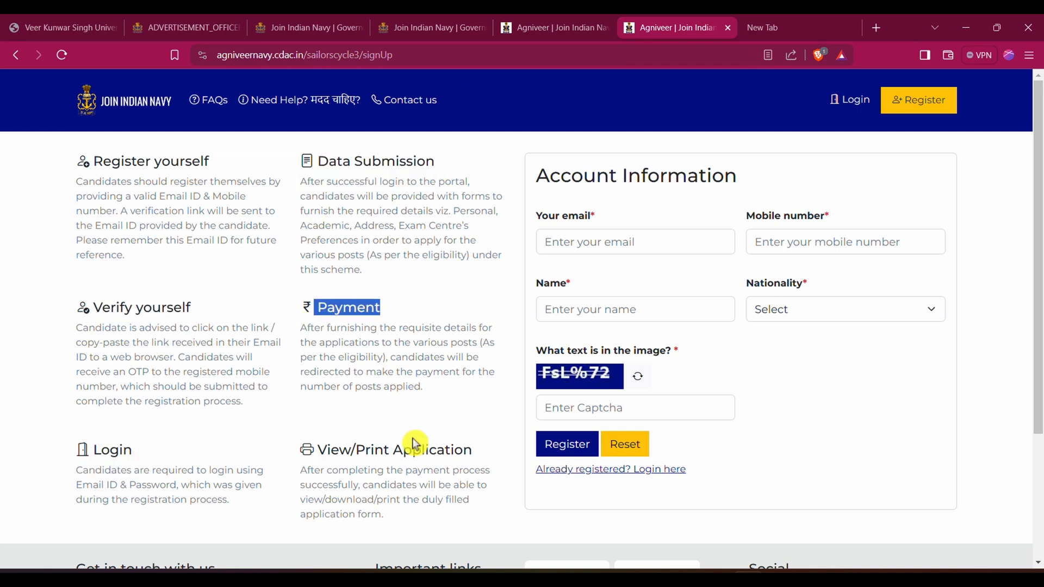
left_click(464, 395)
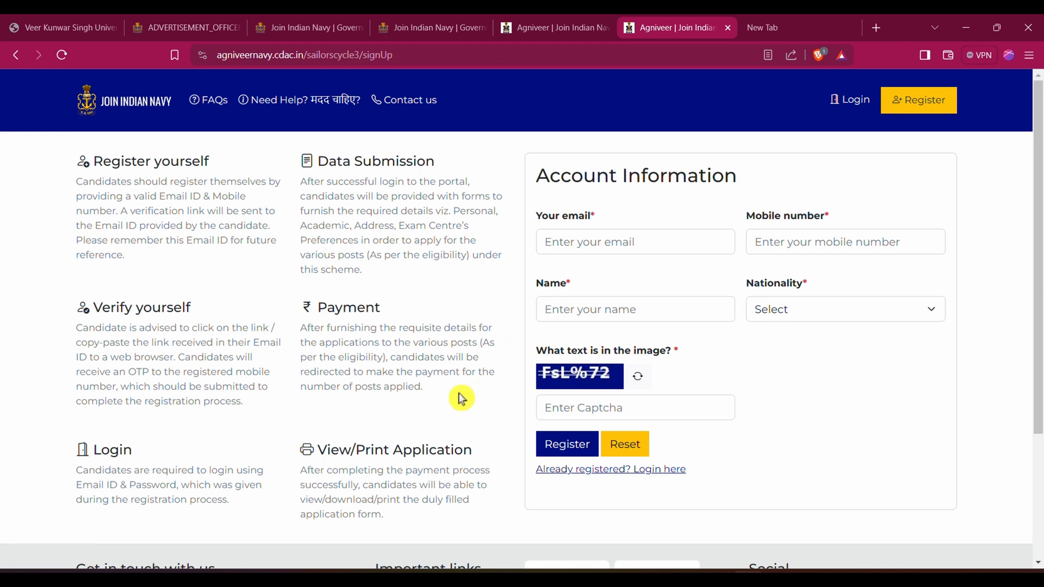
Fill in the registration form with the candidate's email, mobile number and name, set nationality to Indian, and enter the captcha
left_click(608, 247)
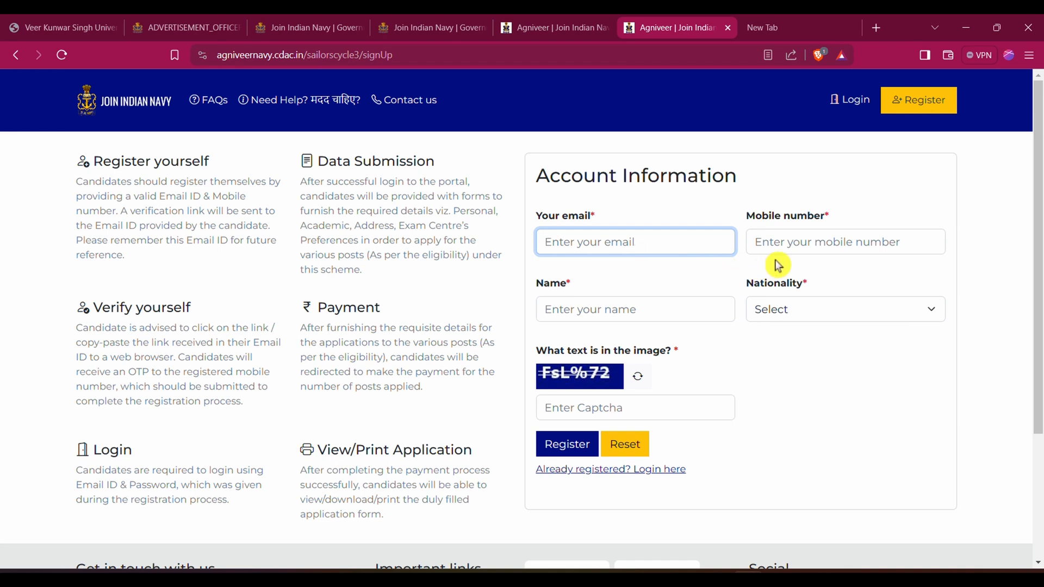
left_click(807, 248)
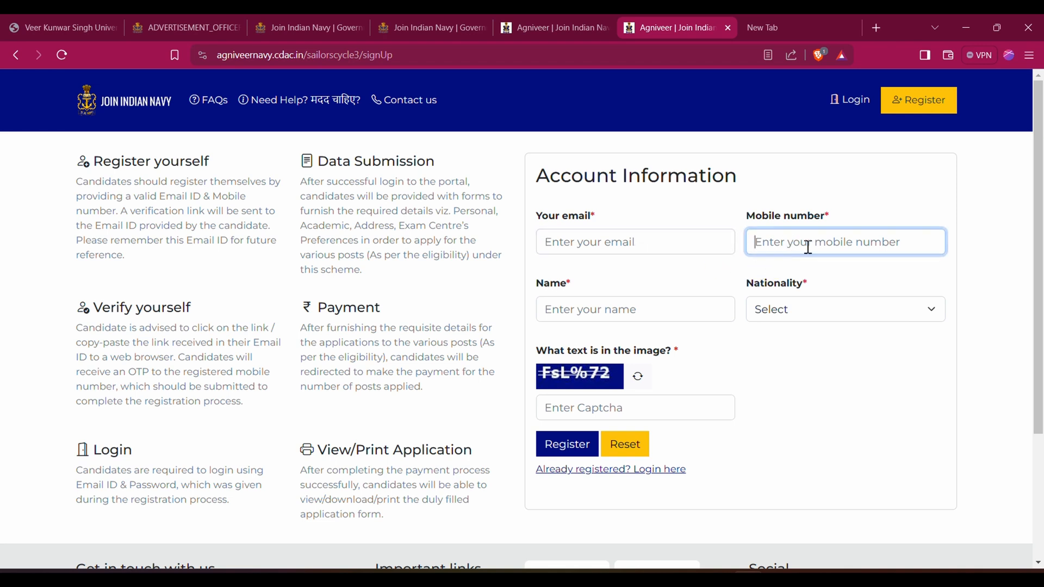
left_click(644, 313)
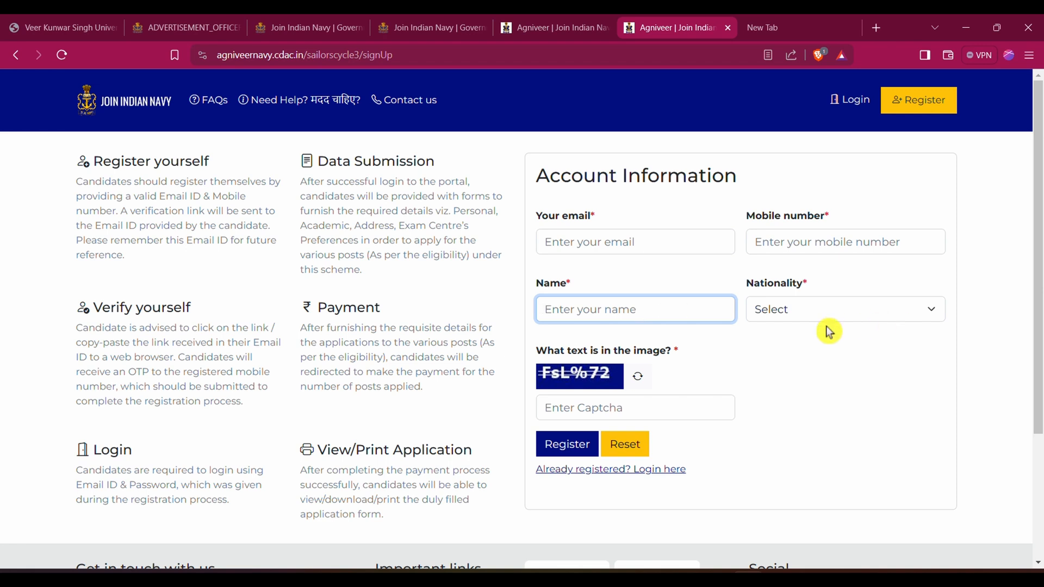
left_click(856, 313)
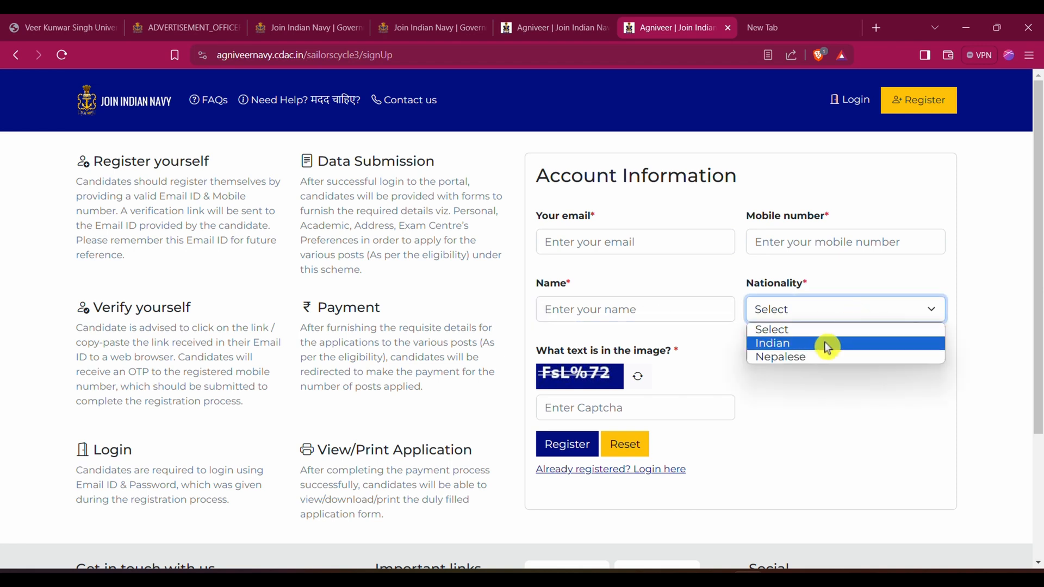
left_click(809, 348)
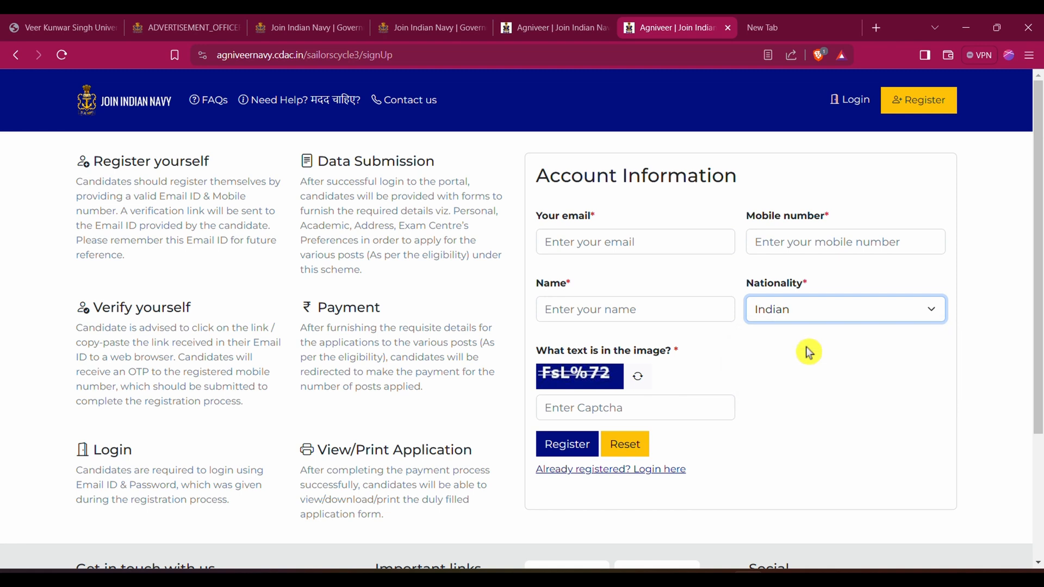
left_click(577, 413)
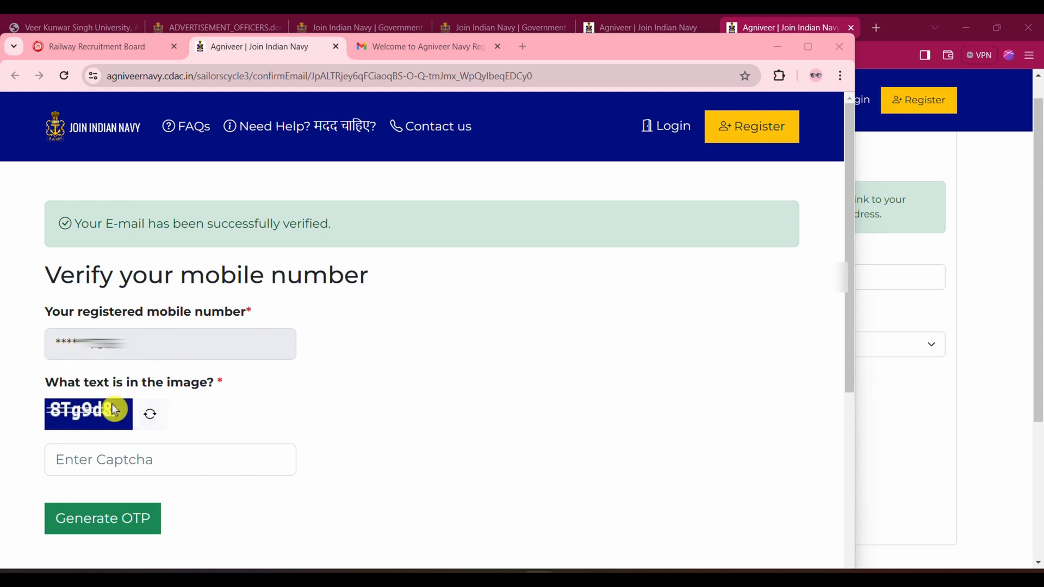
Enter the captcha to generate the mobile OTP, fill in the received OTP, and go to the new password fields
left_click(98, 459)
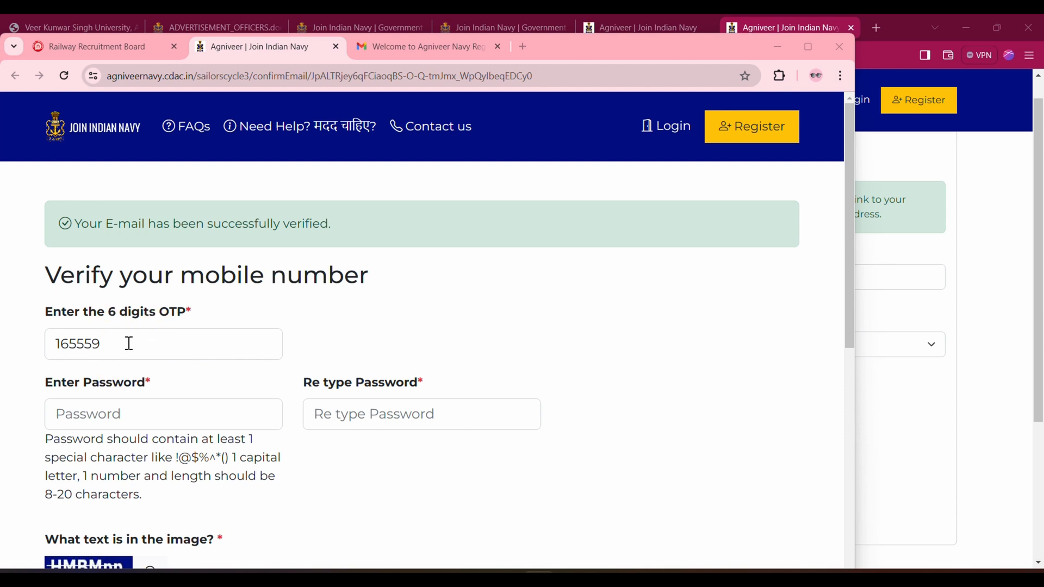
left_click(108, 414)
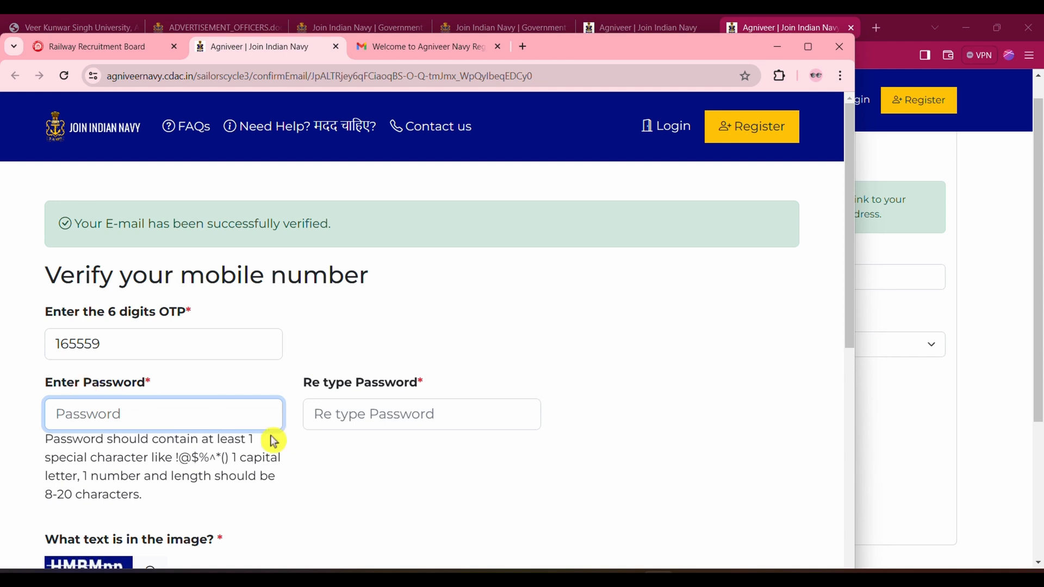
left_click(360, 418)
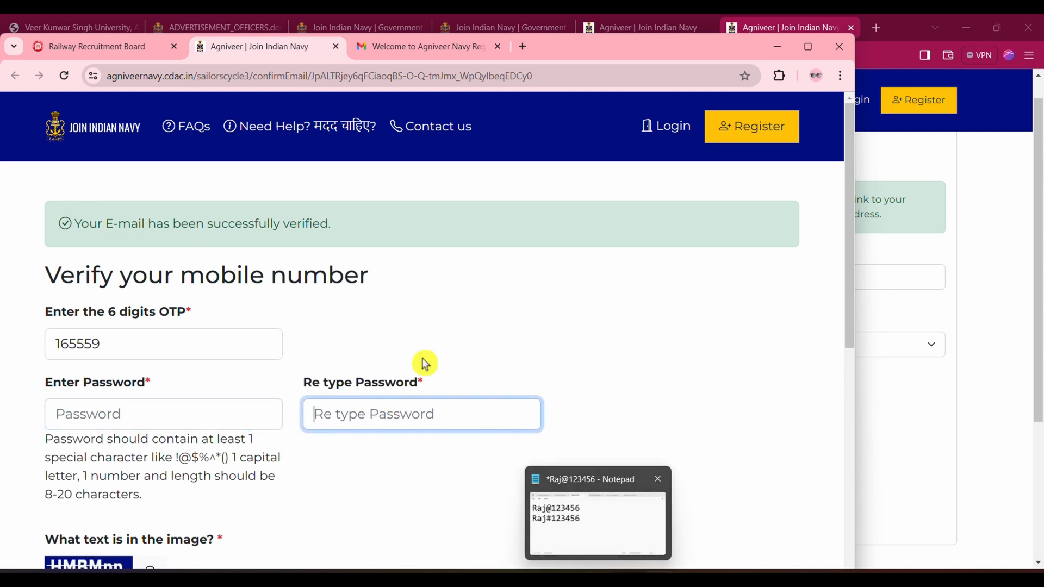
Switch to Notepad and examine the sample passwords for their letters, special characters and digits, then return to the verification form
left_click(598, 576)
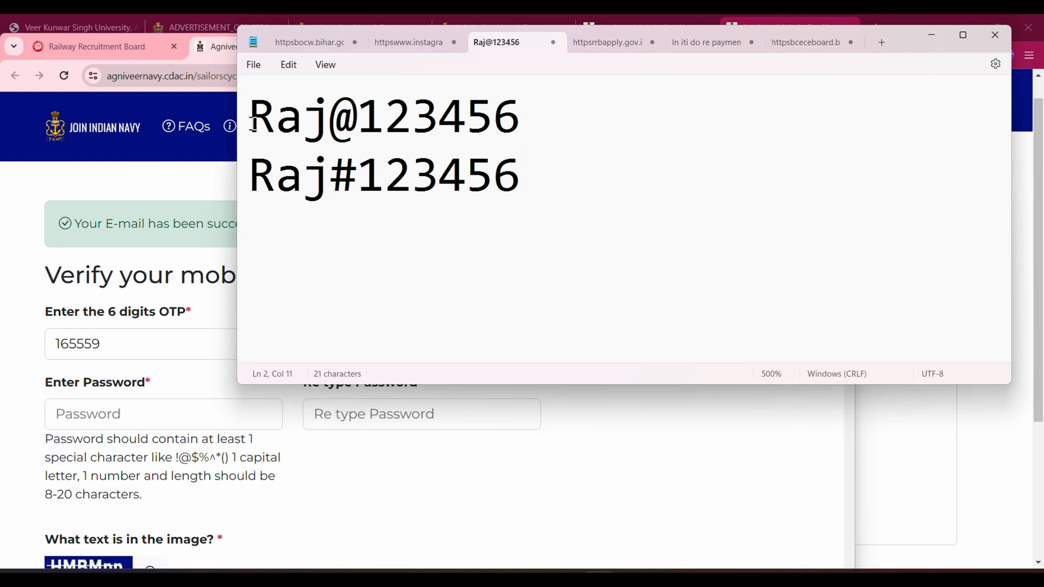
left_click_drag(253, 122, 315, 130)
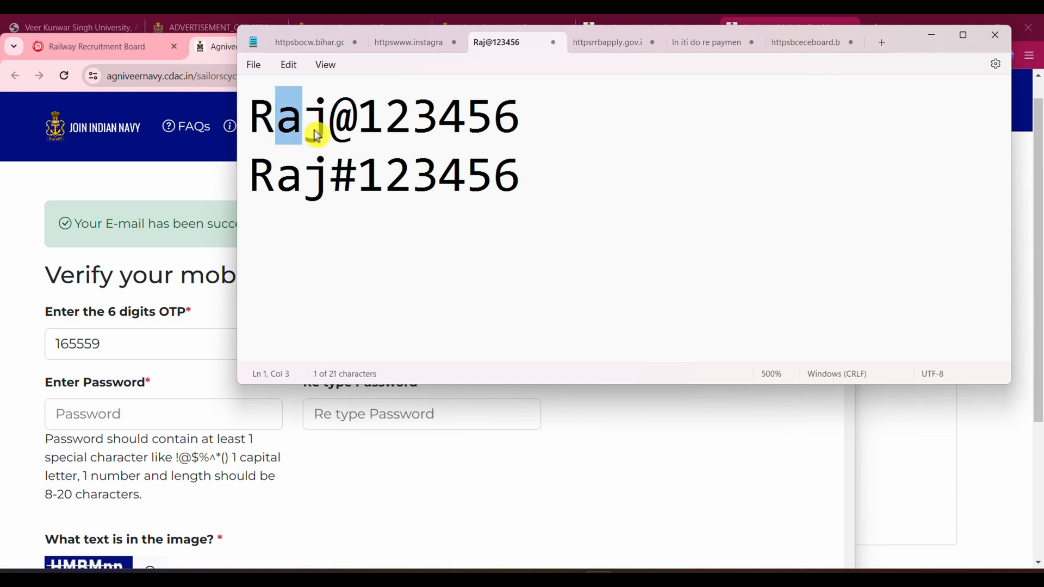
left_click(307, 133)
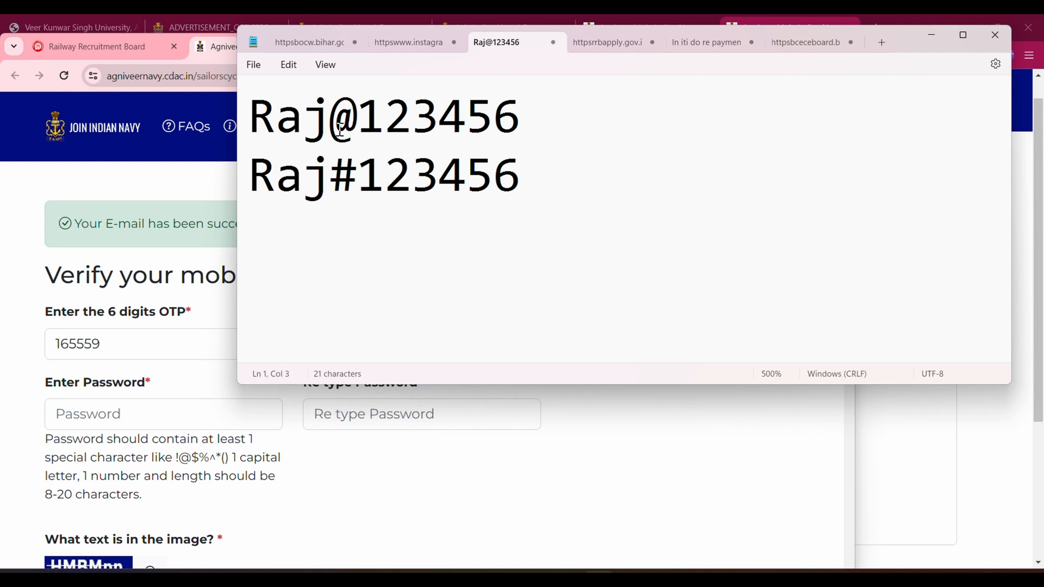
left_click_drag(339, 128, 350, 129)
left_click_drag(335, 179, 354, 188)
left_click_drag(372, 119, 508, 135)
left_click(522, 130)
left_click(931, 34)
Enter and retype the new account password, fill in the captcha, and submit the mobile verification form
left_click(113, 413)
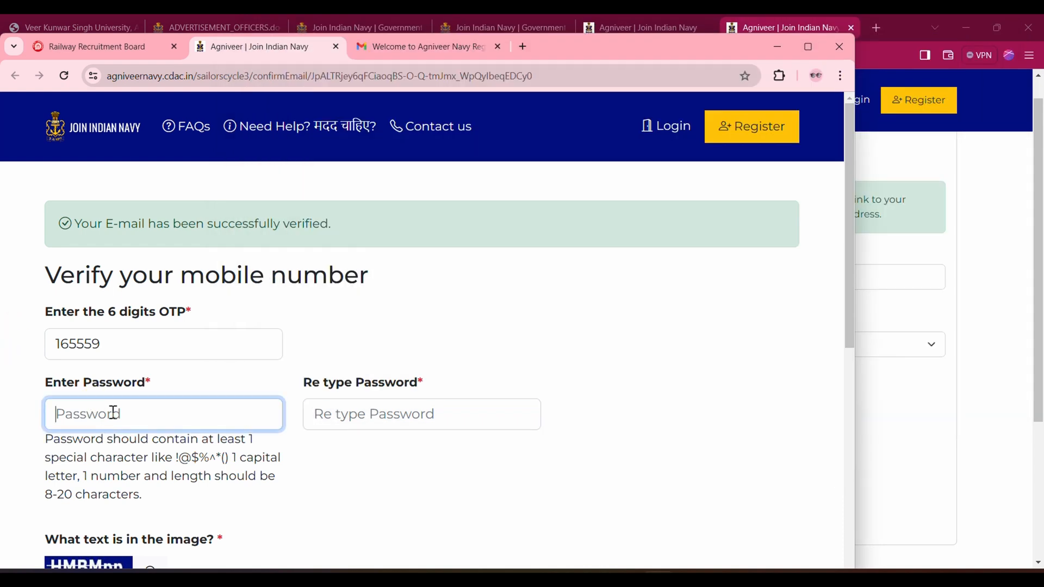
left_click(341, 418)
scroll(388, 419, "down", 3)
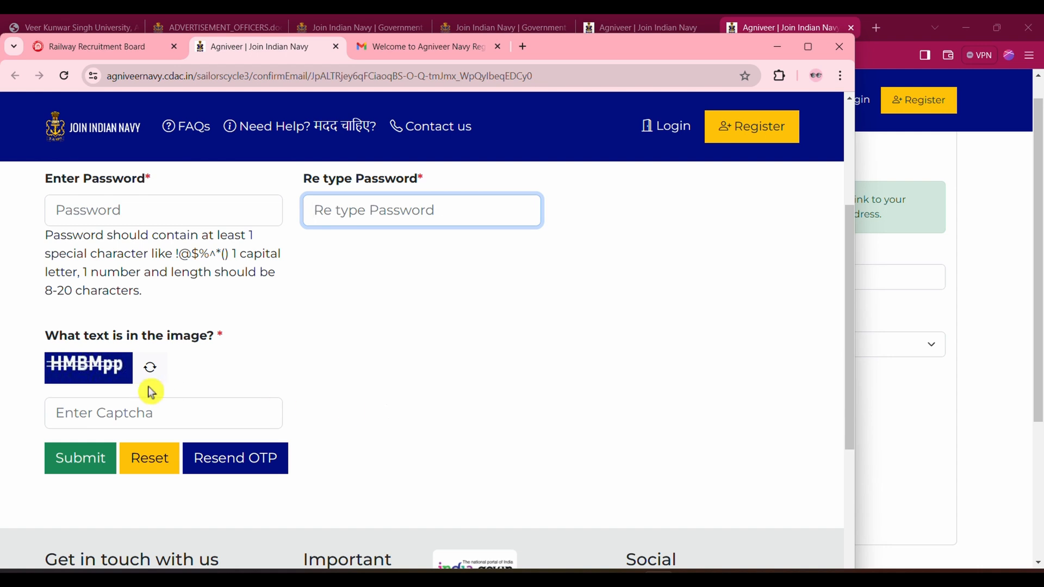
left_click(105, 412)
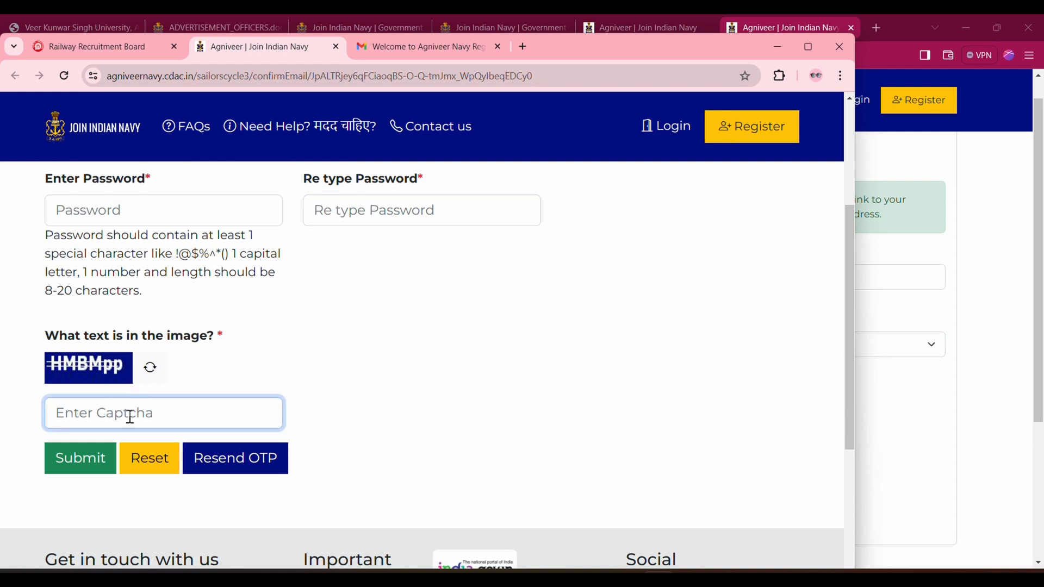
left_click(95, 466)
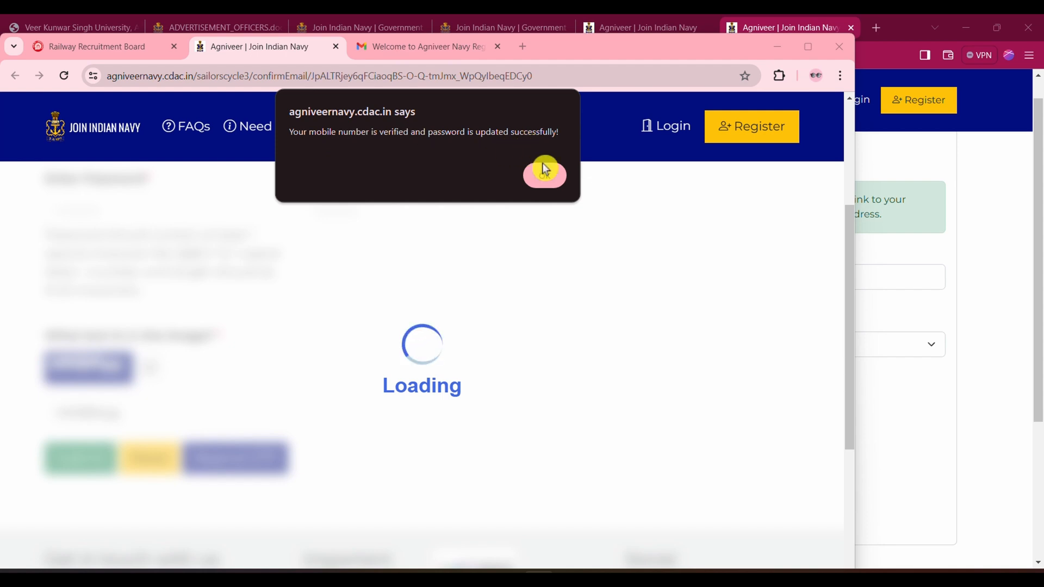
left_click(548, 178)
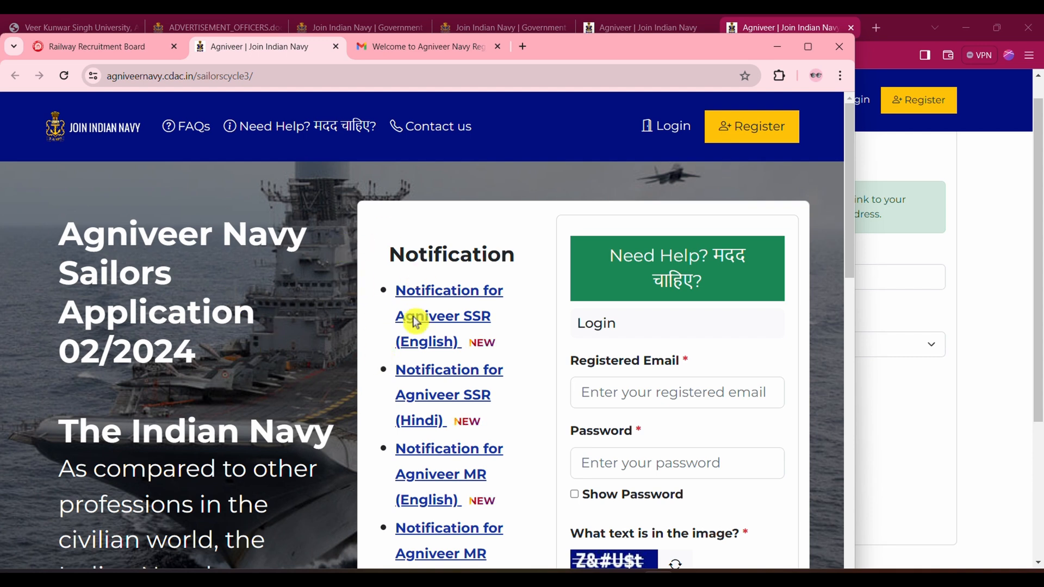
Log in to the Agniveer Navy portal with the registered email, account password and captcha
scroll(676, 350, "down", 3)
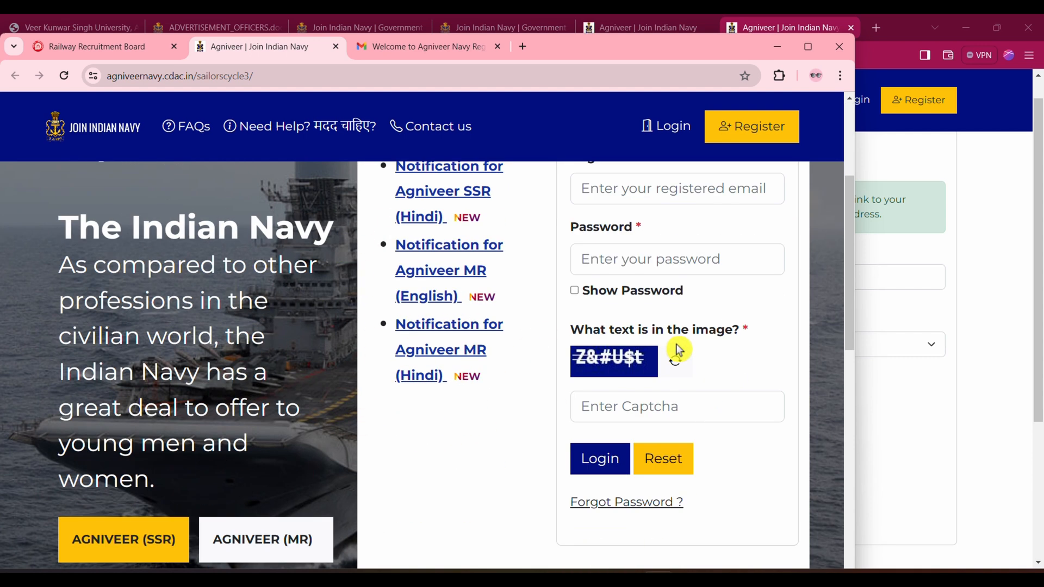
scroll(679, 349, "up", 3)
scroll(632, 458, "down", 3)
left_click(617, 406)
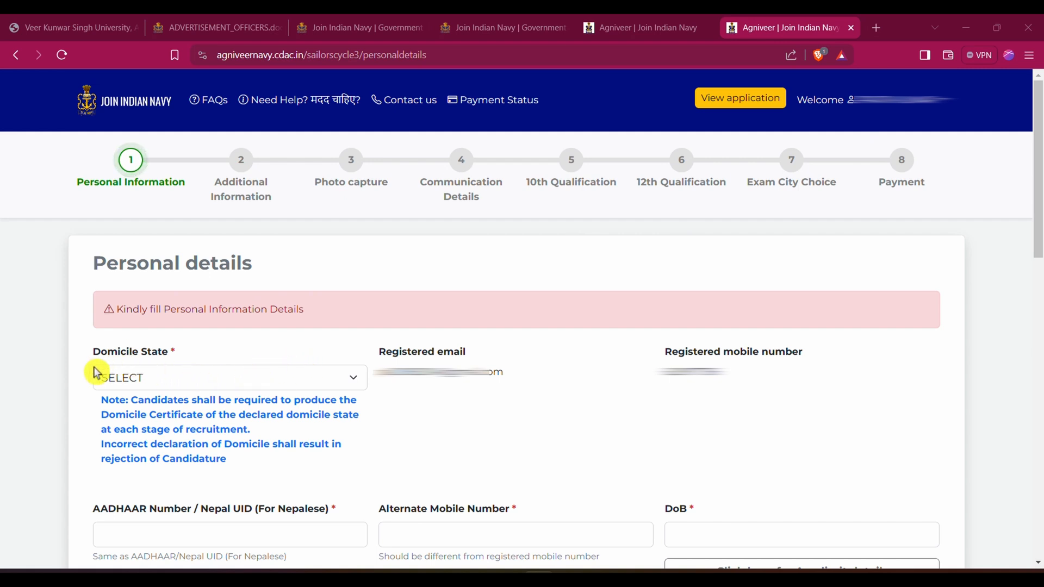
Set the Domicile State in the personal details to BIHAR
left_click(287, 386)
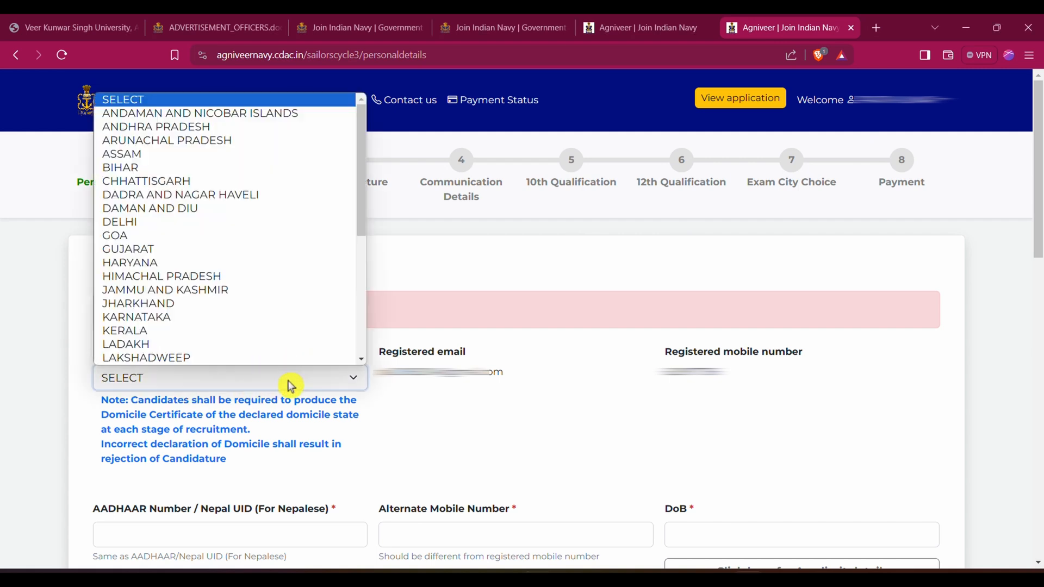
scroll(205, 182, "down", 1)
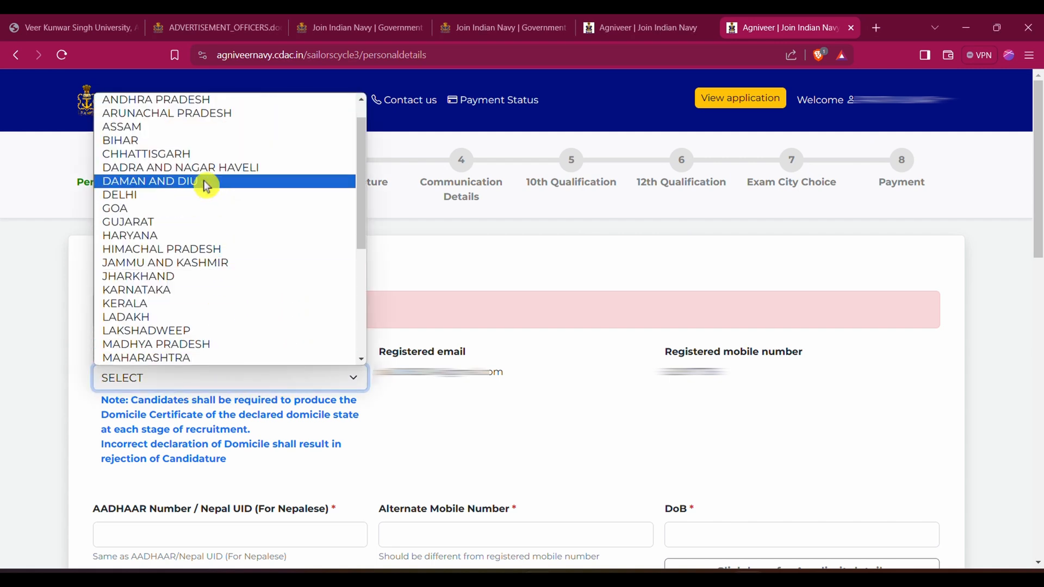
left_click(191, 142)
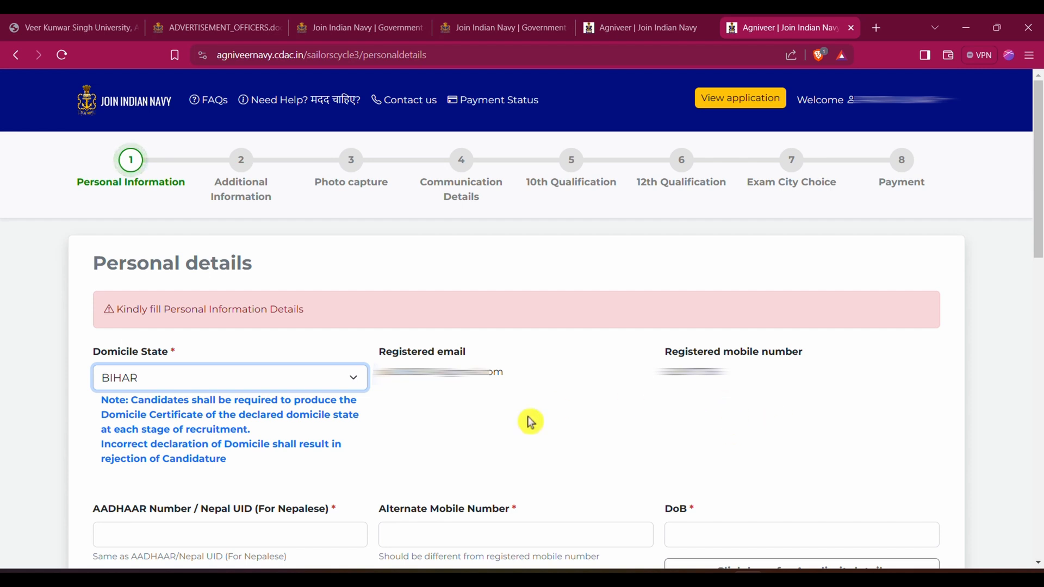
Go through the Aadhaar number, alternate mobile number and date of birth fields, including the birth date calendar
left_click(193, 536)
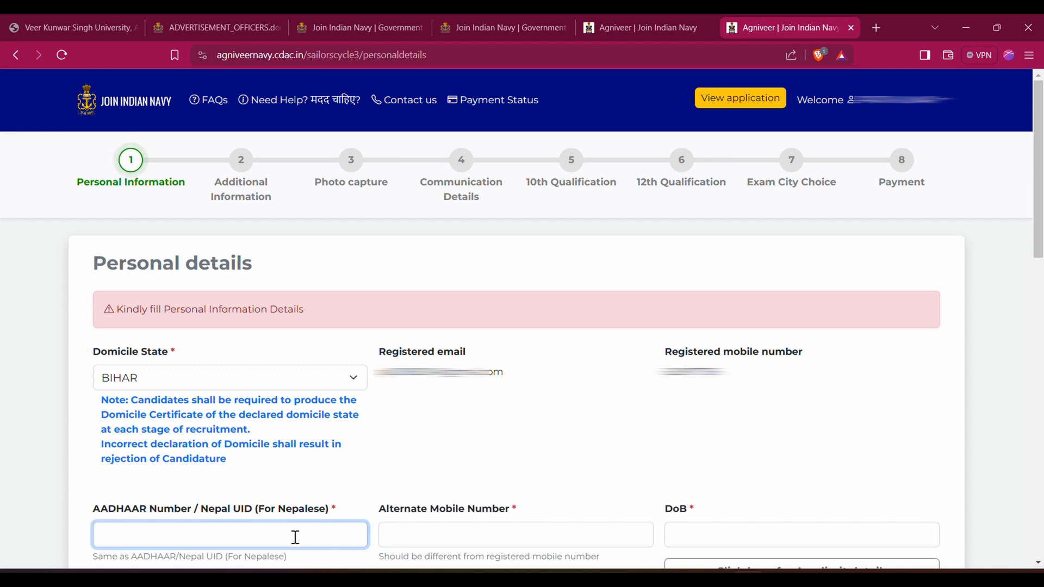
left_click(441, 546)
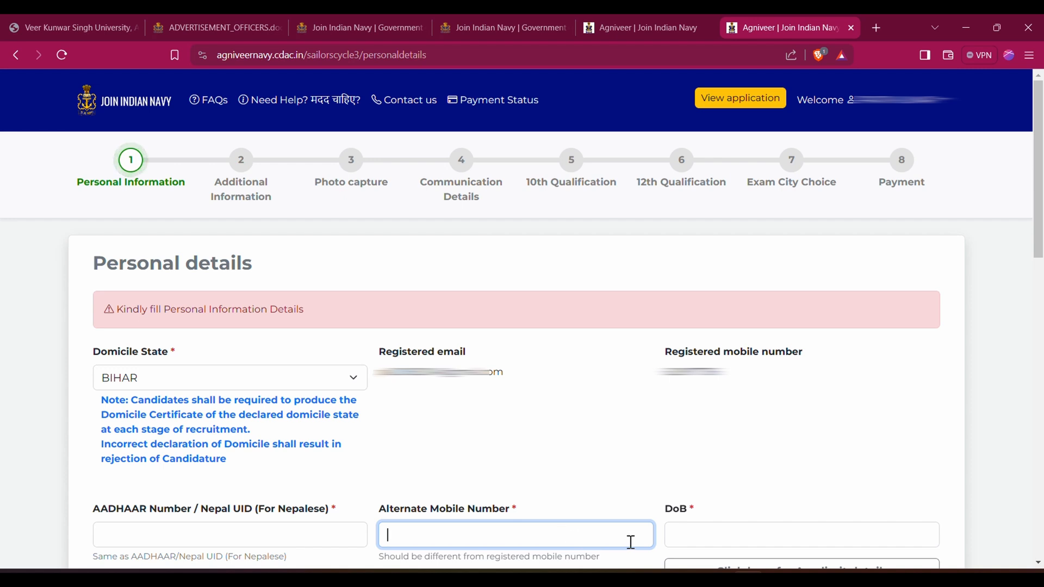
left_click(722, 534)
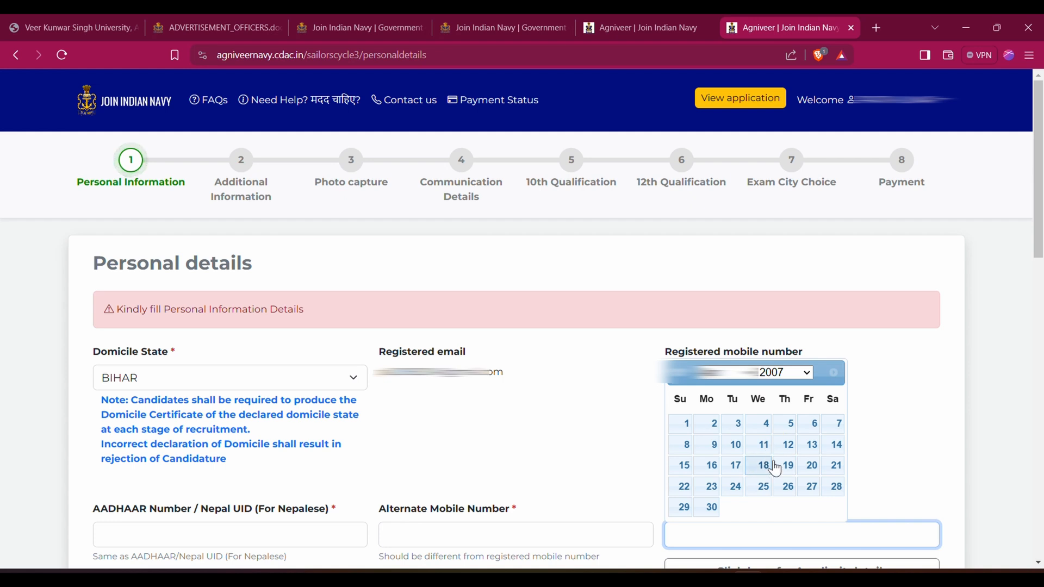
left_click(865, 449)
left_click(536, 237)
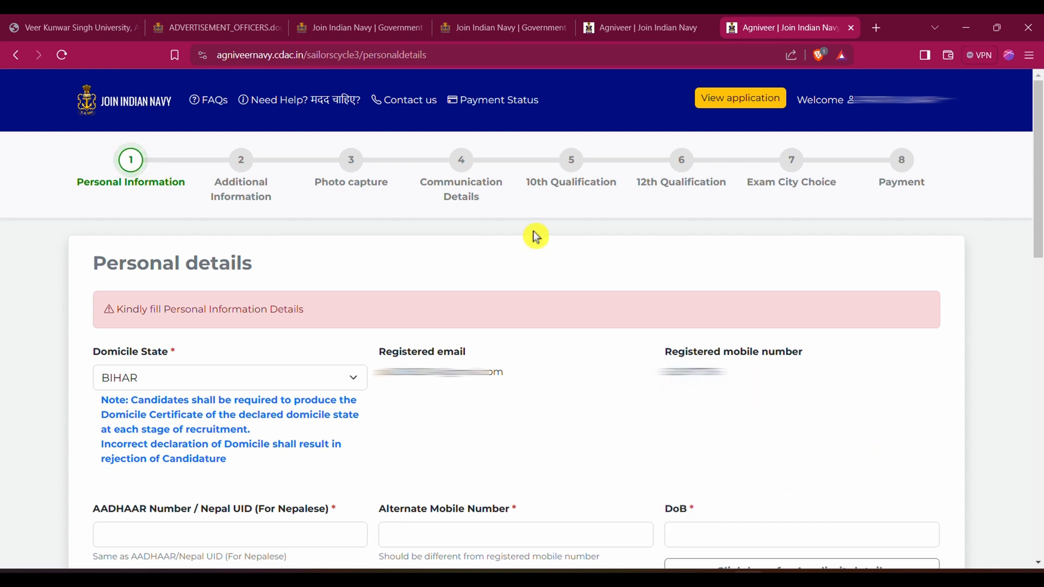
left_click(446, 52)
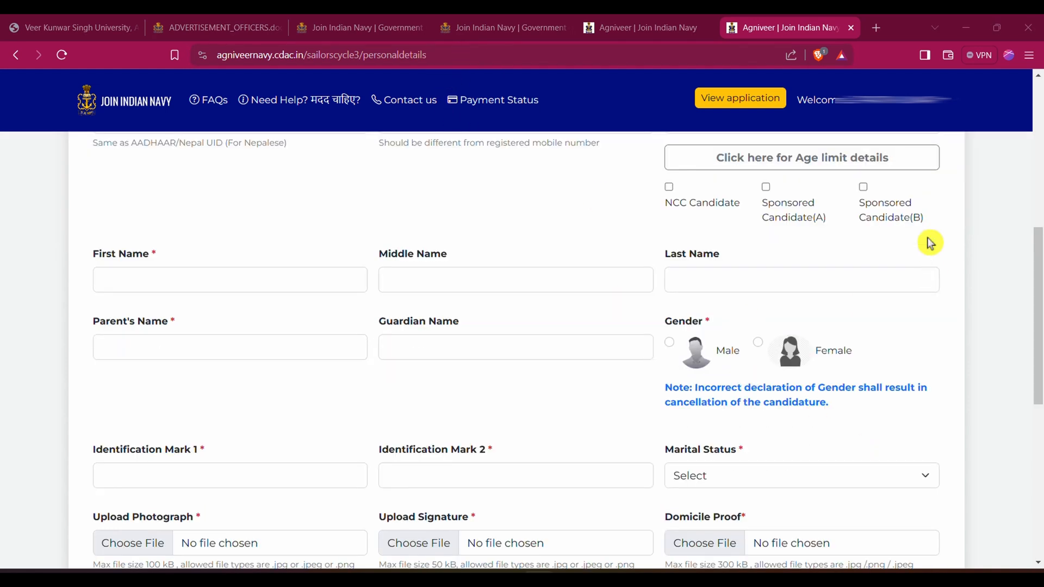
Open the age limit details and examine the permitted birth date range for Sponsor Candidates (B)
left_click(835, 161)
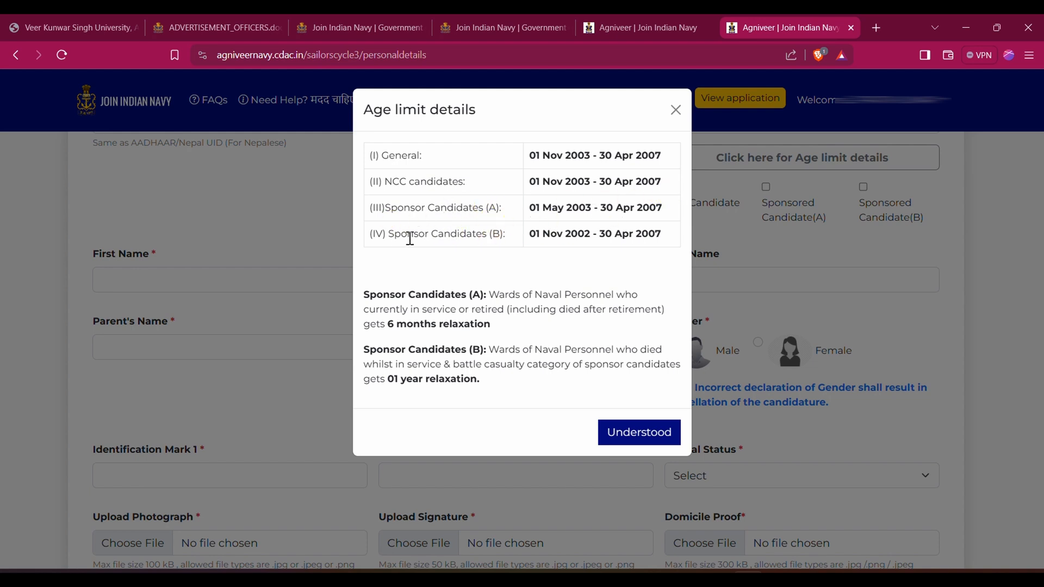
left_click_drag(530, 234, 655, 243)
left_click(598, 245)
left_click(644, 257)
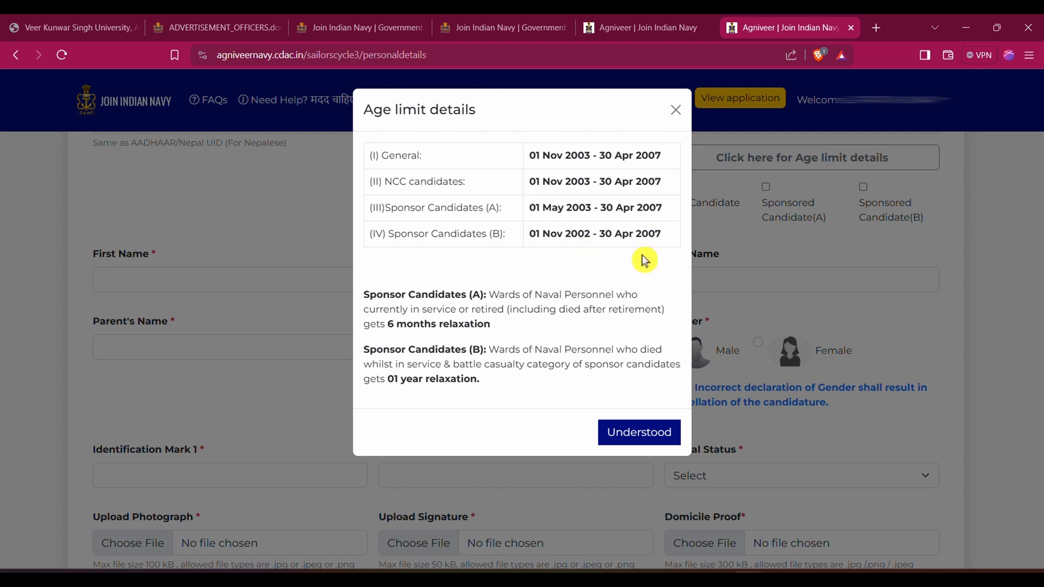
left_click(556, 231)
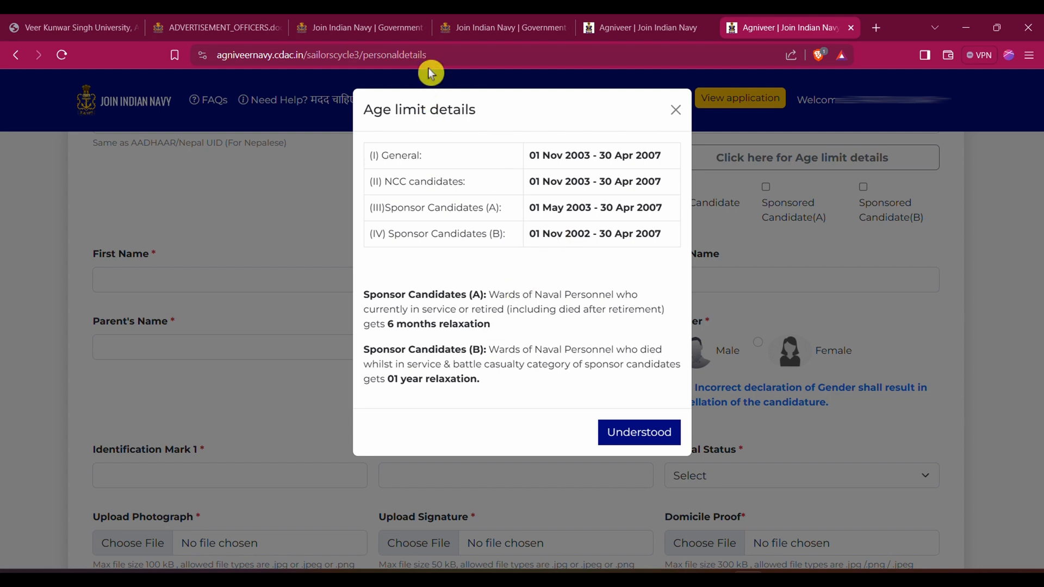
Review the age relaxation and birth date range for Sponsor Candidates (A), and acknowledge the age limit details
left_click(364, 303)
left_click(494, 308)
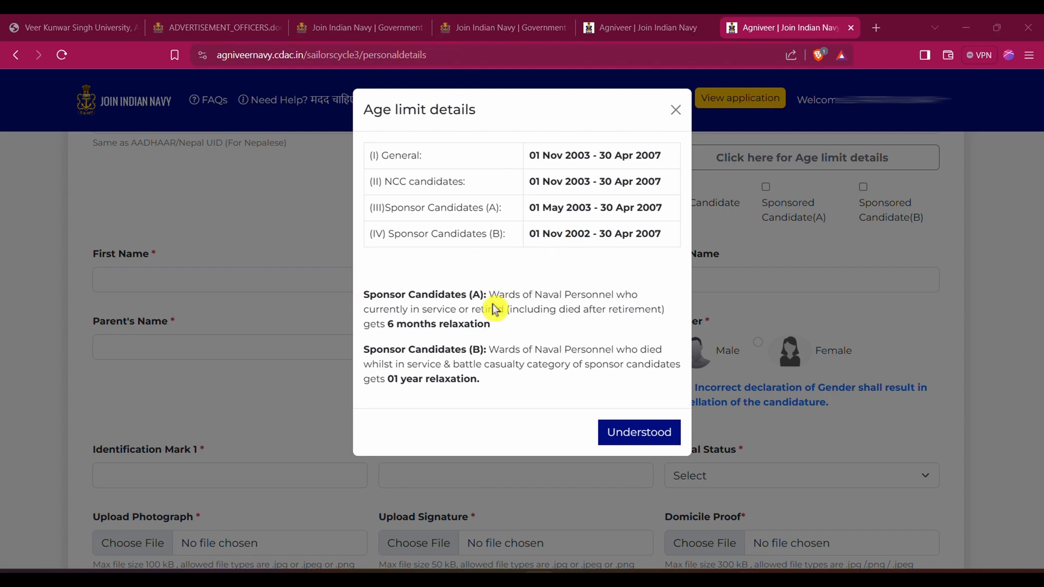
left_click(573, 309)
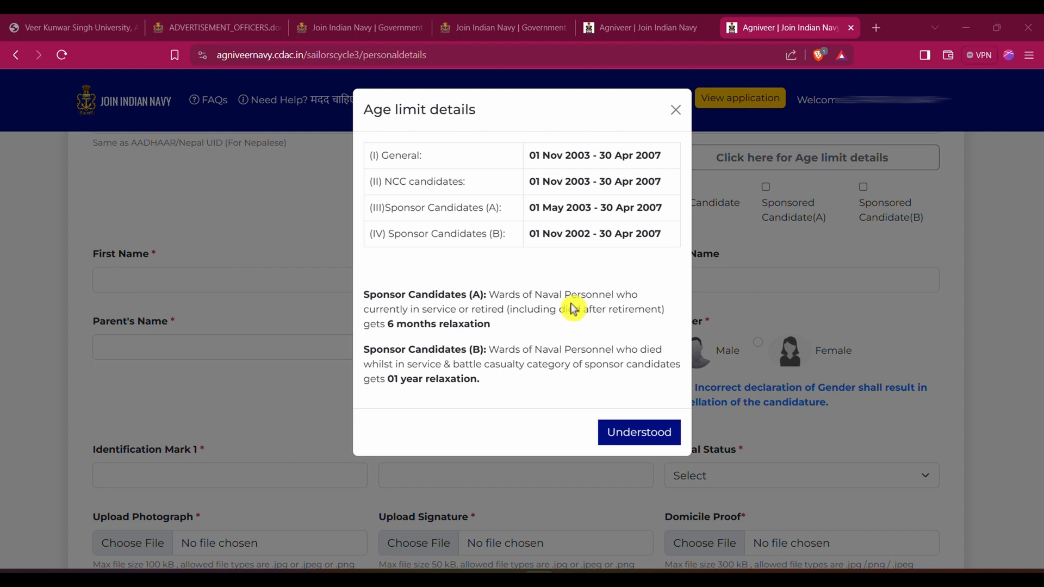
left_click(534, 308)
left_click(565, 263)
left_click_drag(530, 209, 578, 208)
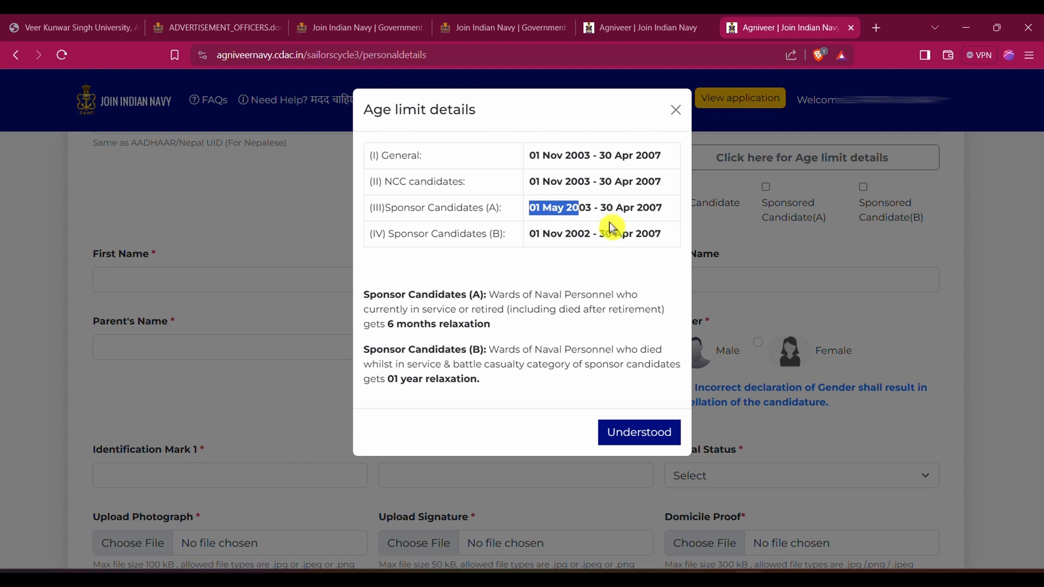
left_click(625, 210)
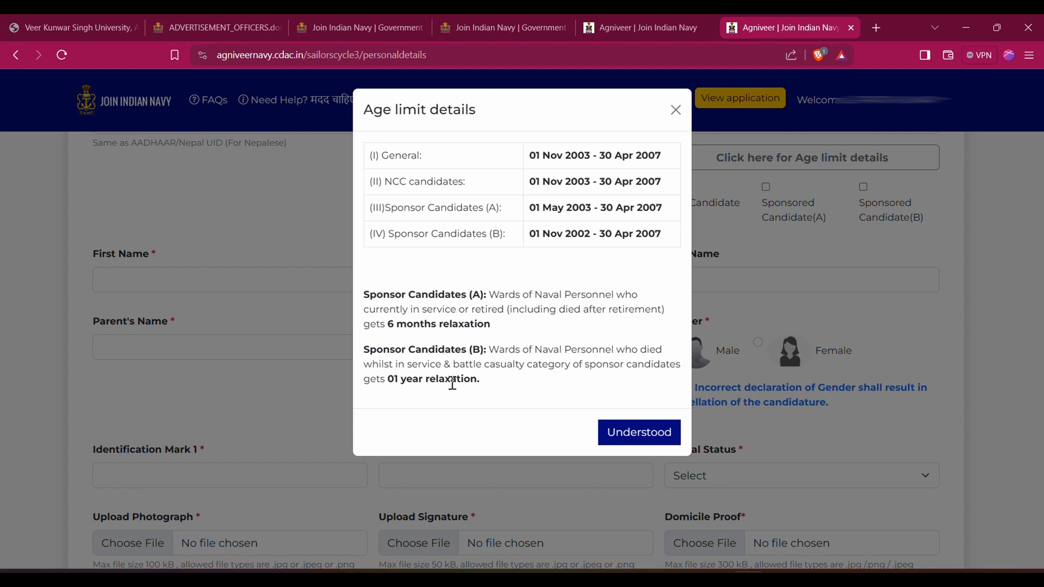
left_click(637, 435)
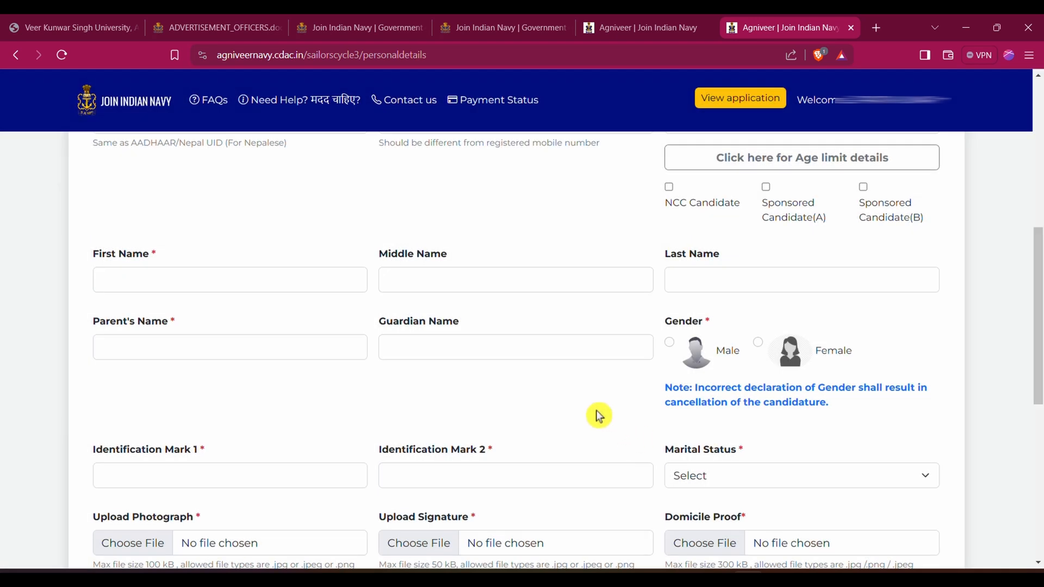
Mark the applicant as an NCC Candidate in the personal details
left_click(670, 189)
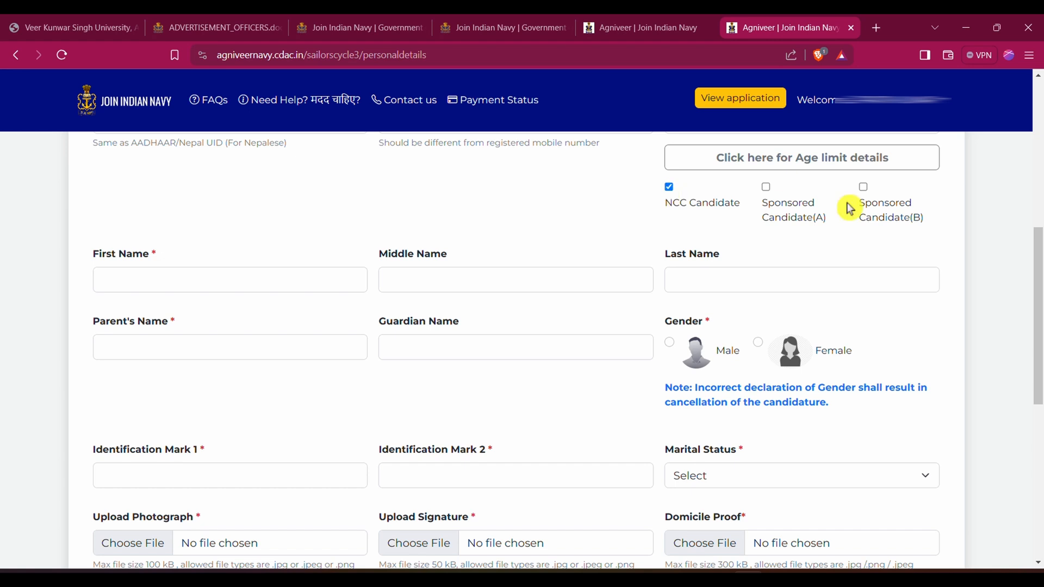
Try the Sponsored Candidate (A) and (B) options, and clear all three candidate category selections, including NCC Candidate
left_click(768, 189)
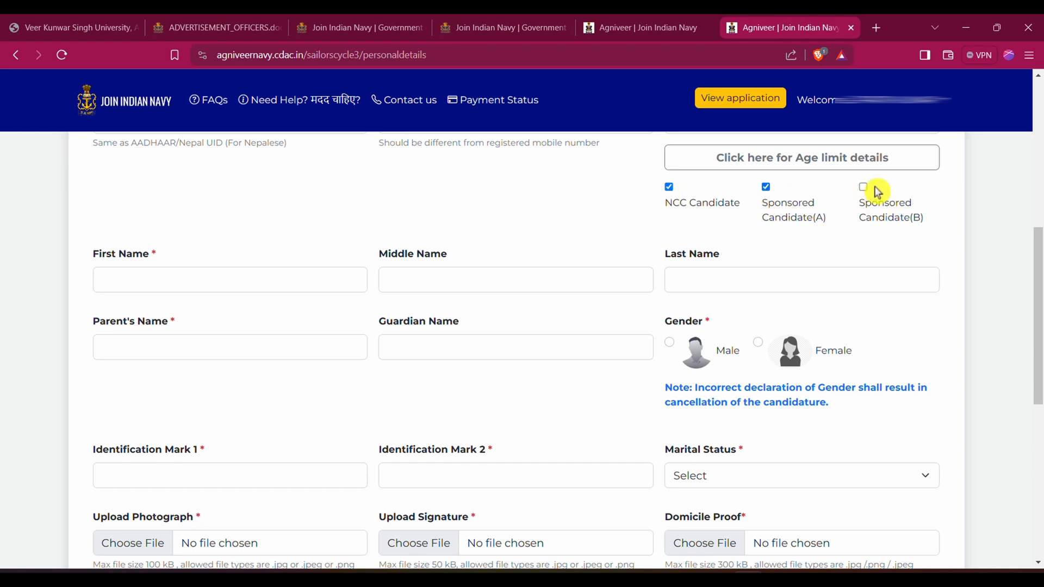
left_click(864, 189)
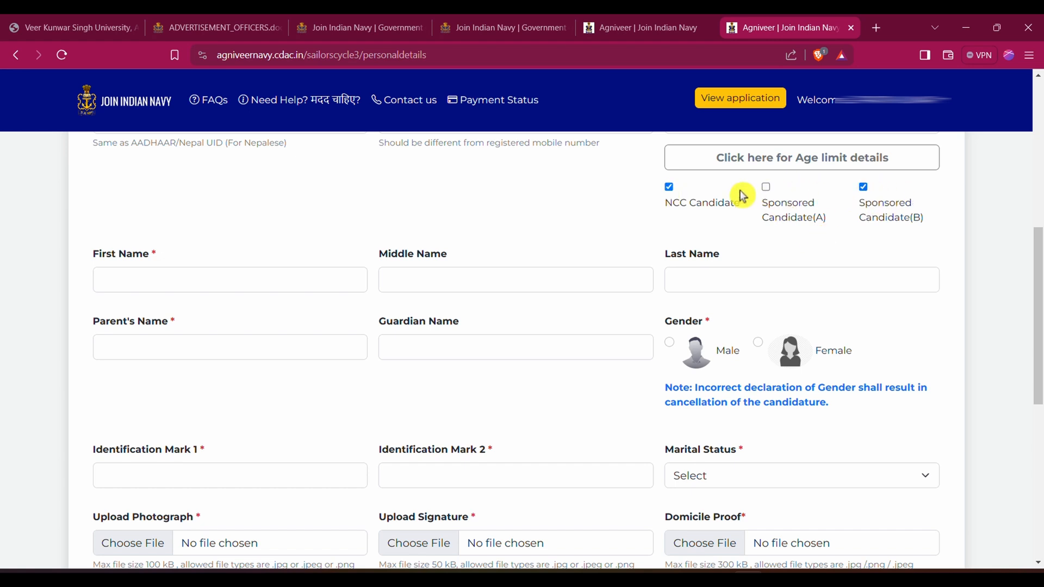
left_click(673, 199)
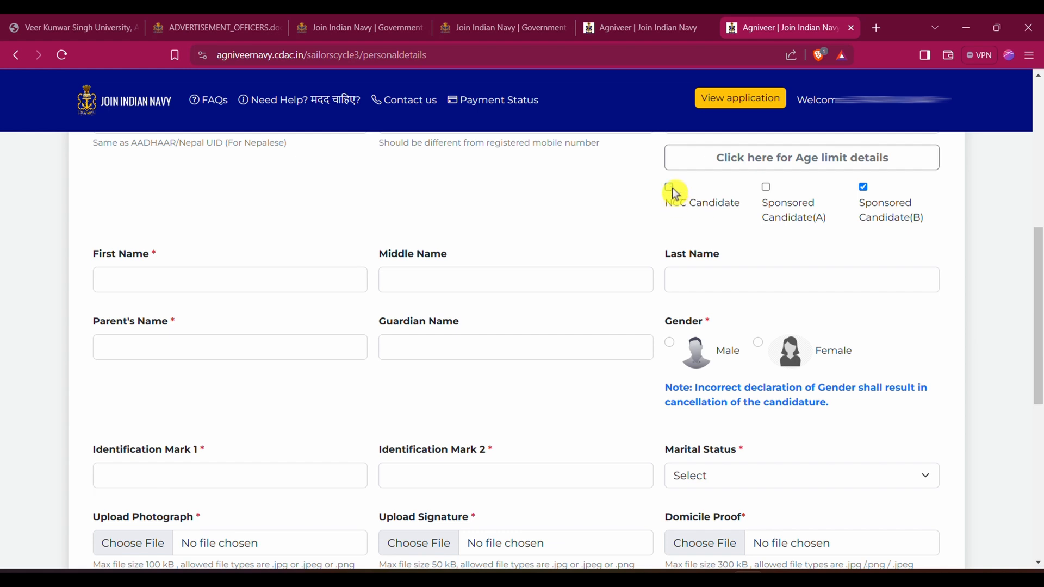
left_click(863, 193)
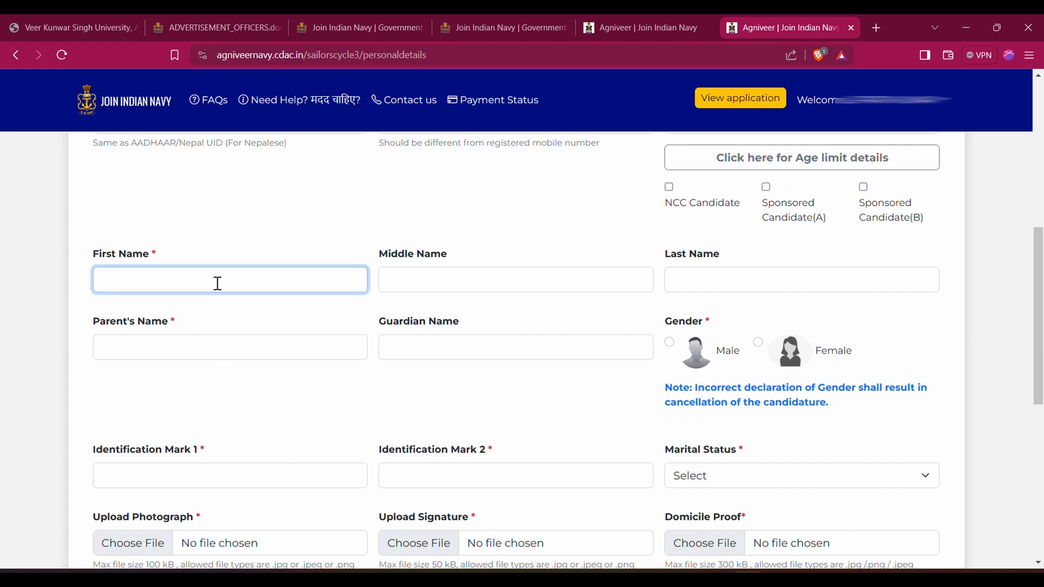
Go through the applicant's first, middle and last name fields and the parent's and guardian name fields
left_click(564, 278)
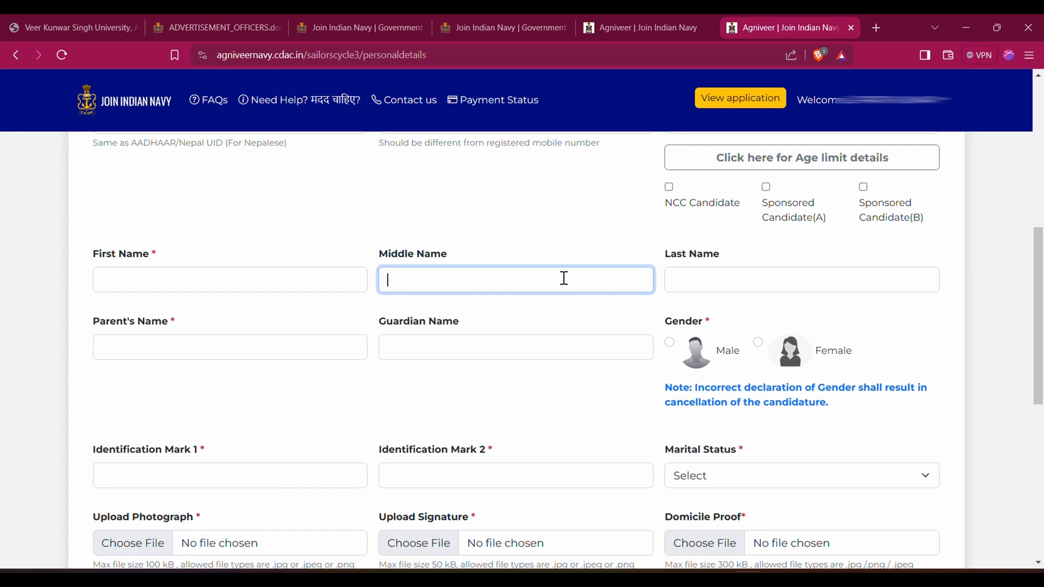
left_click(737, 286)
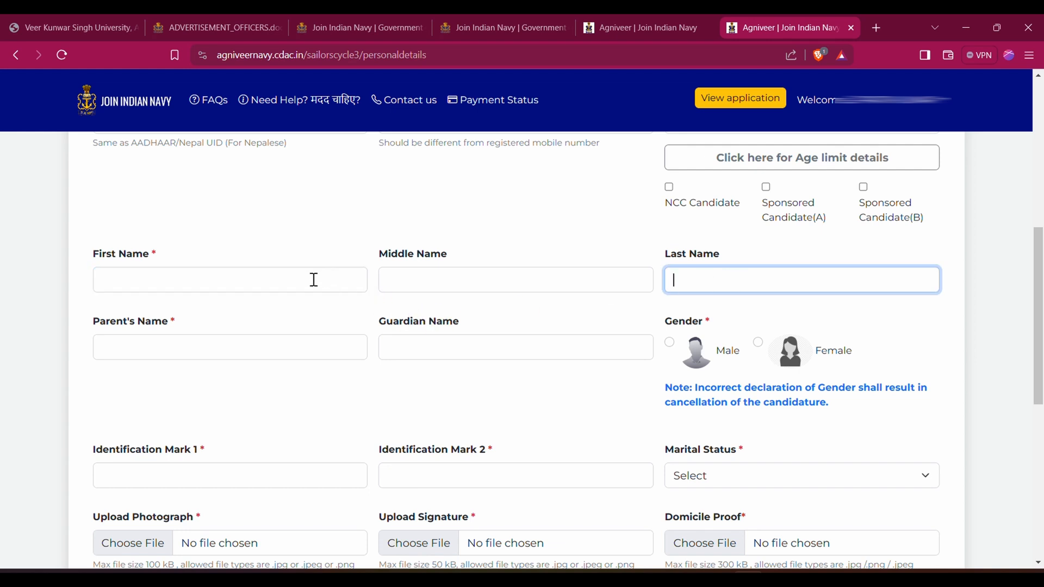
left_click(276, 280)
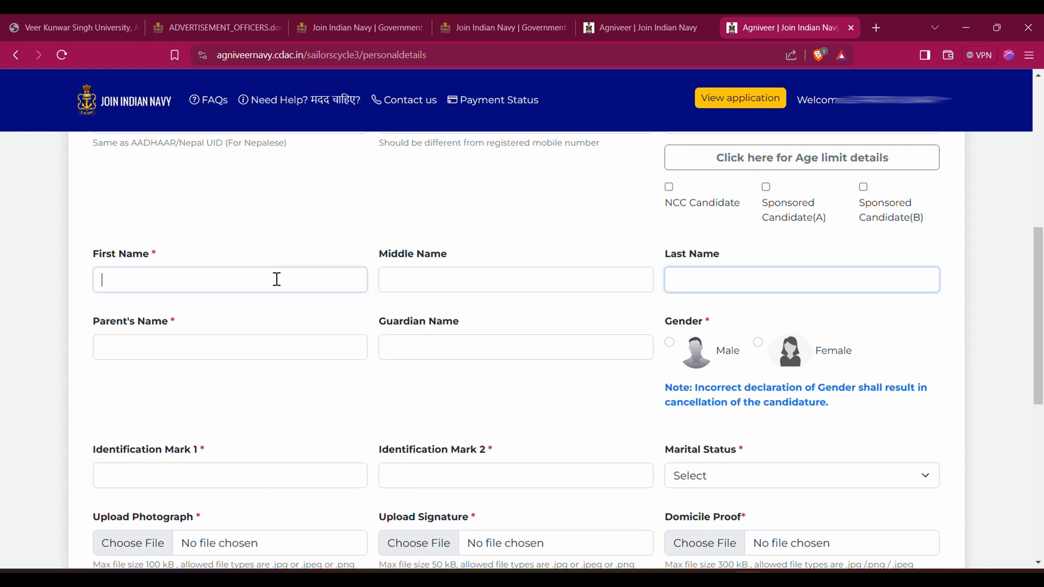
left_click(430, 286)
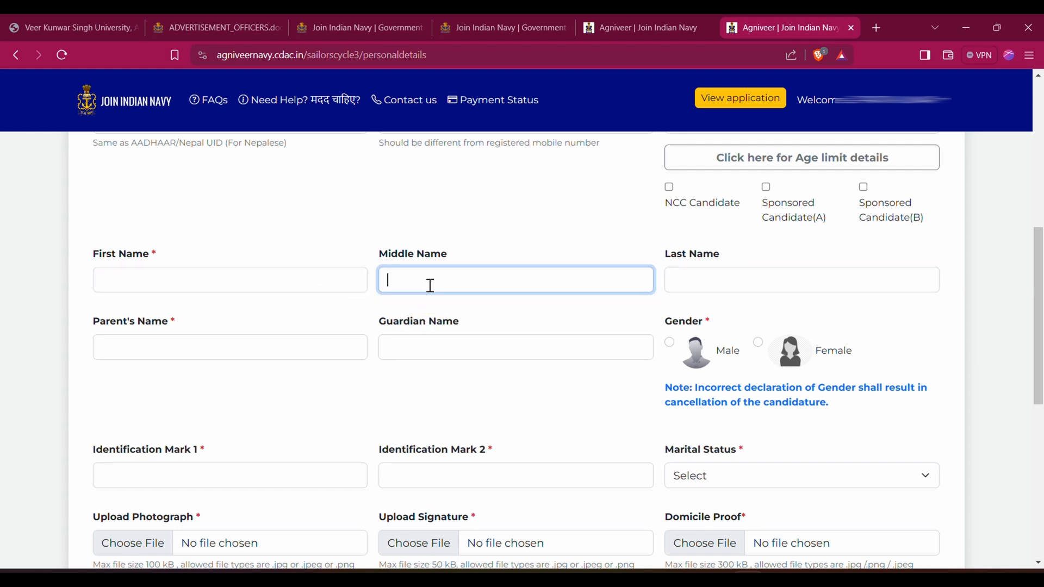
left_click(677, 287)
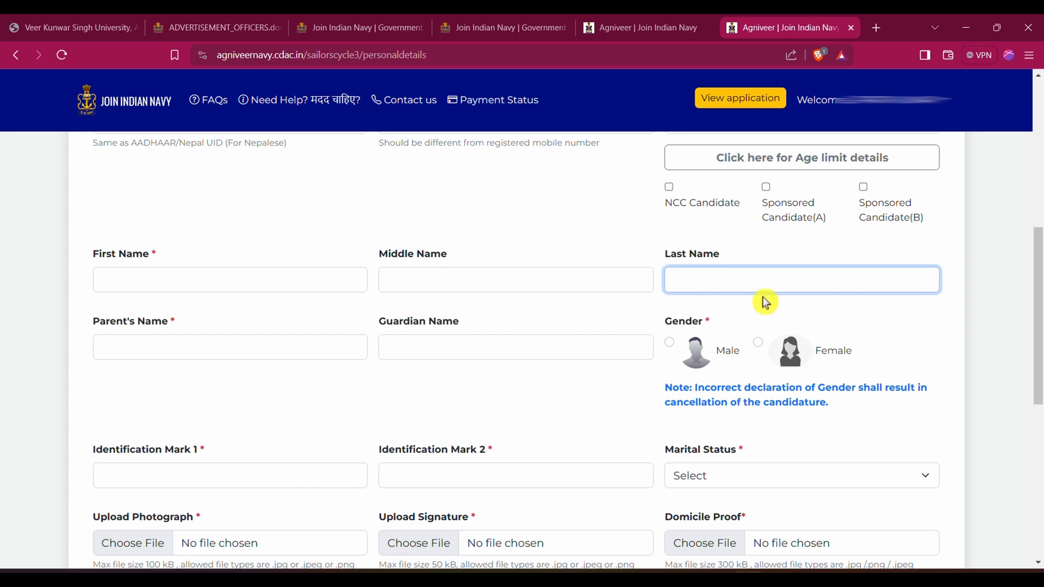
left_click(261, 352)
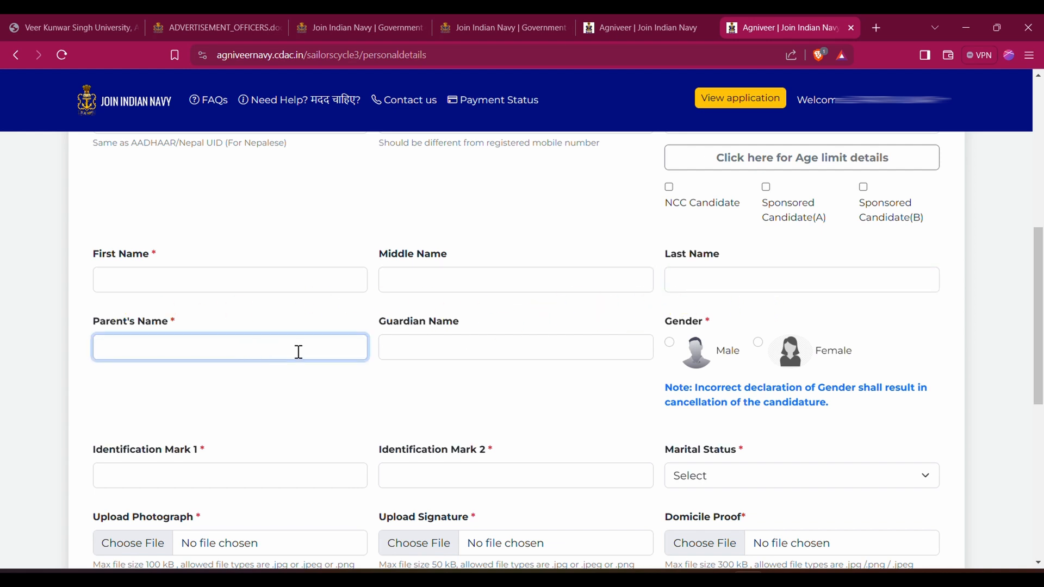
left_click(407, 353)
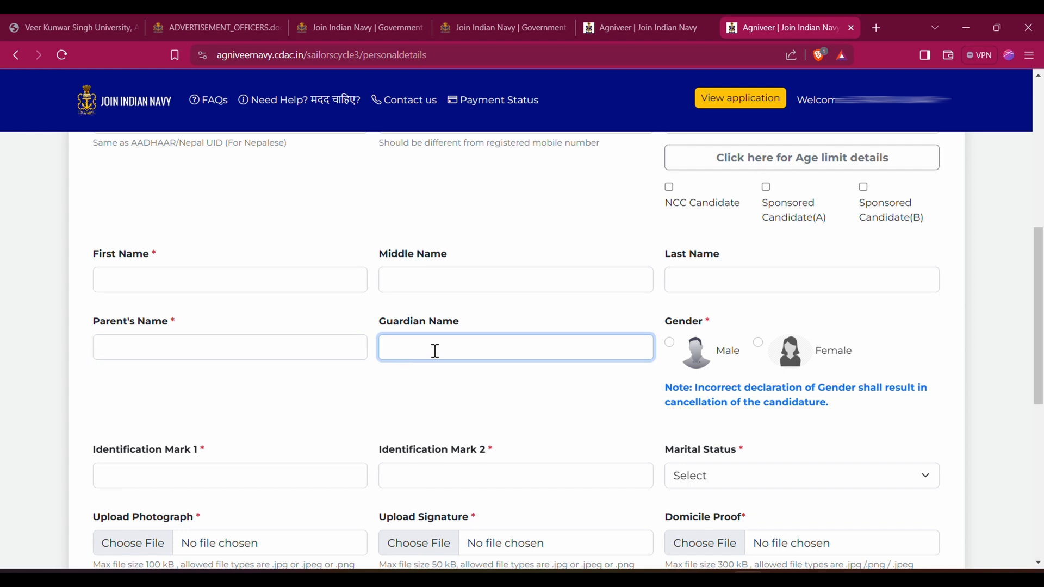
left_click(224, 344)
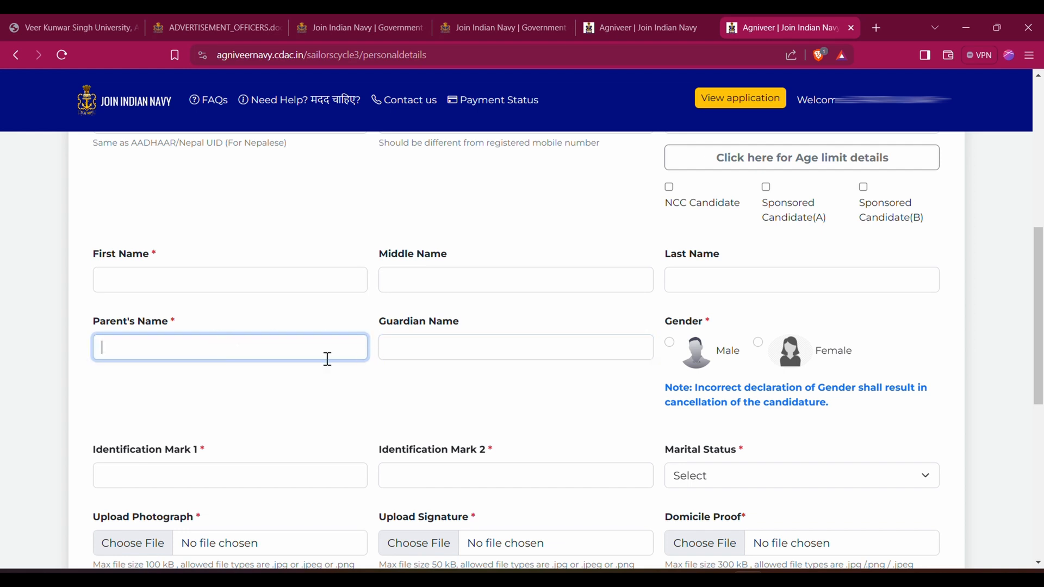
left_click(440, 354)
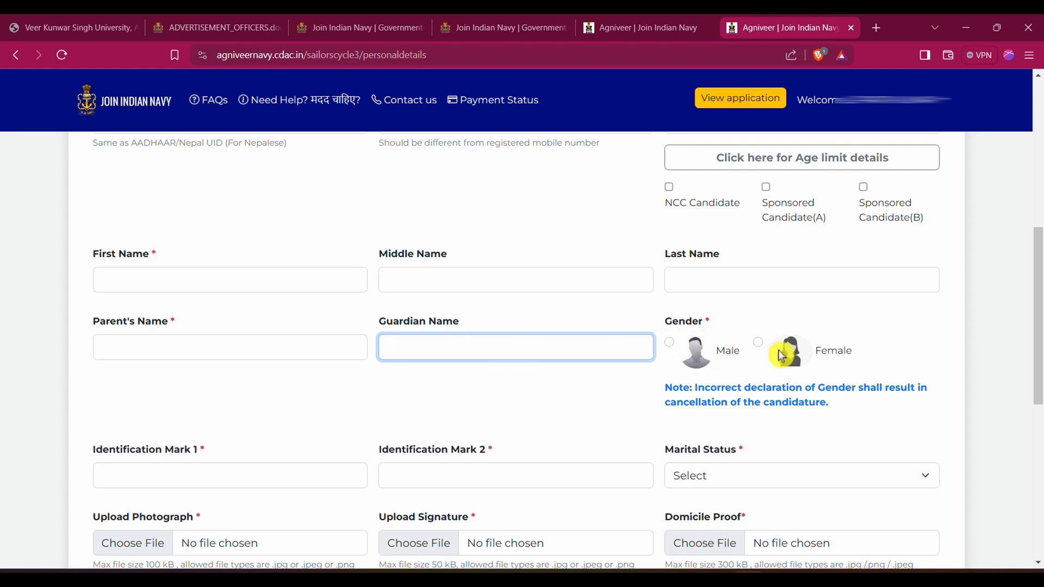
Go through both identification mark fields and set the marital status to Unmarried
left_click(282, 470)
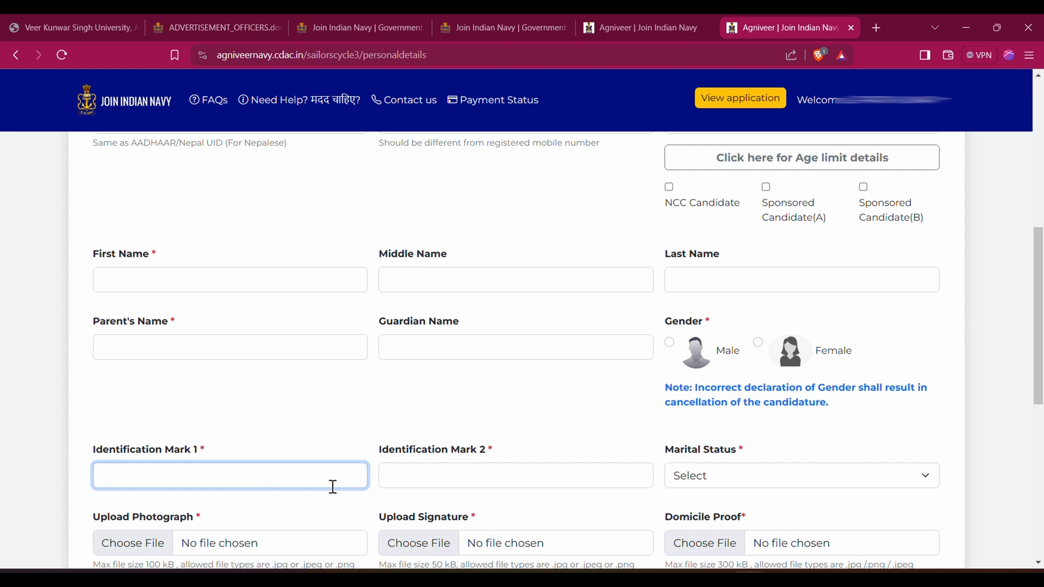
left_click(430, 478)
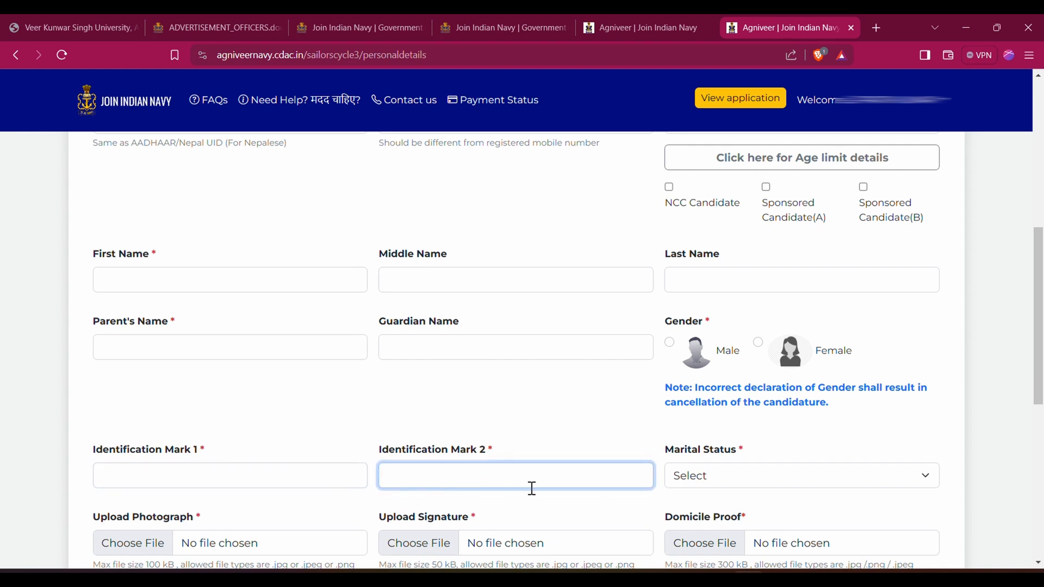
left_click(804, 480)
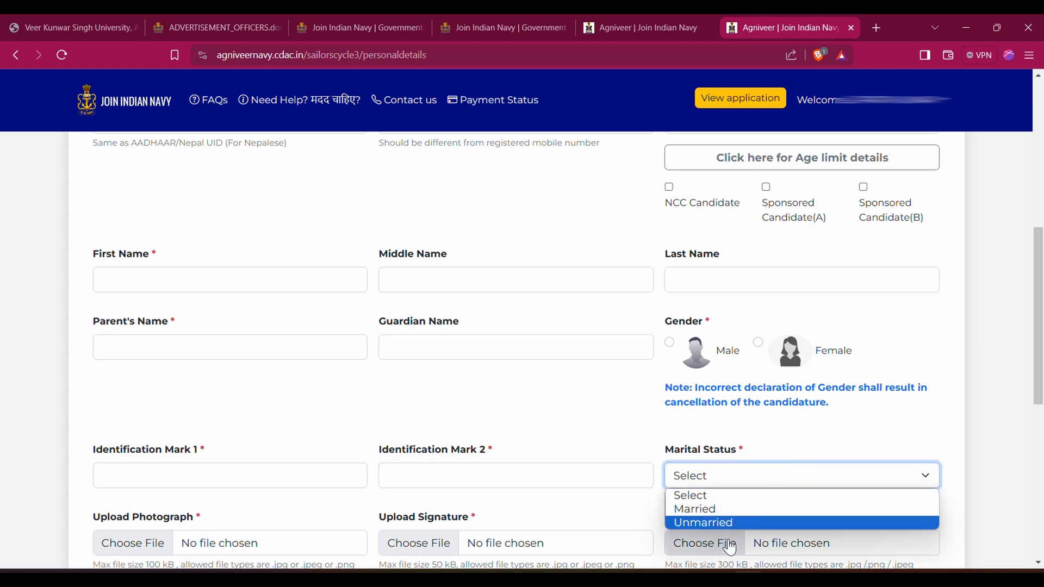
left_click(729, 524)
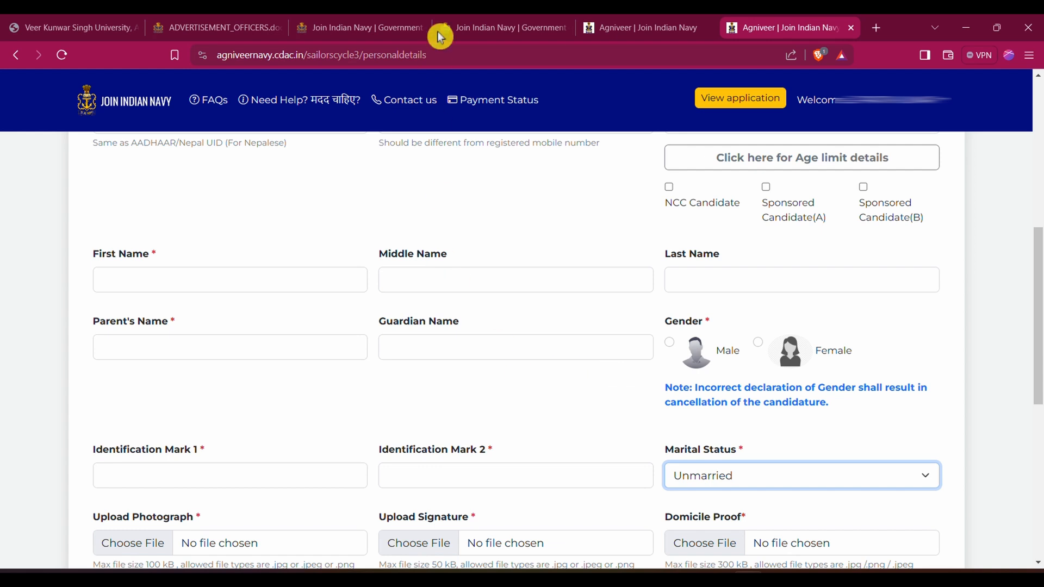
Review the file size limits for the signature and domicile proof uploads, and save the personal details to proceed
scroll(339, 213, "down", 6)
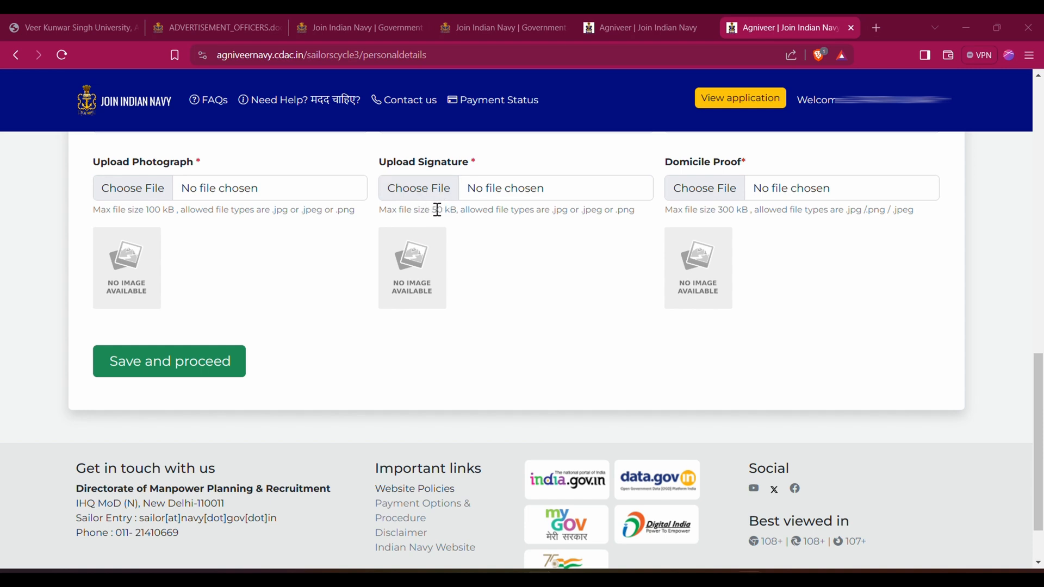
left_click_drag(432, 210, 458, 211)
left_click(503, 236)
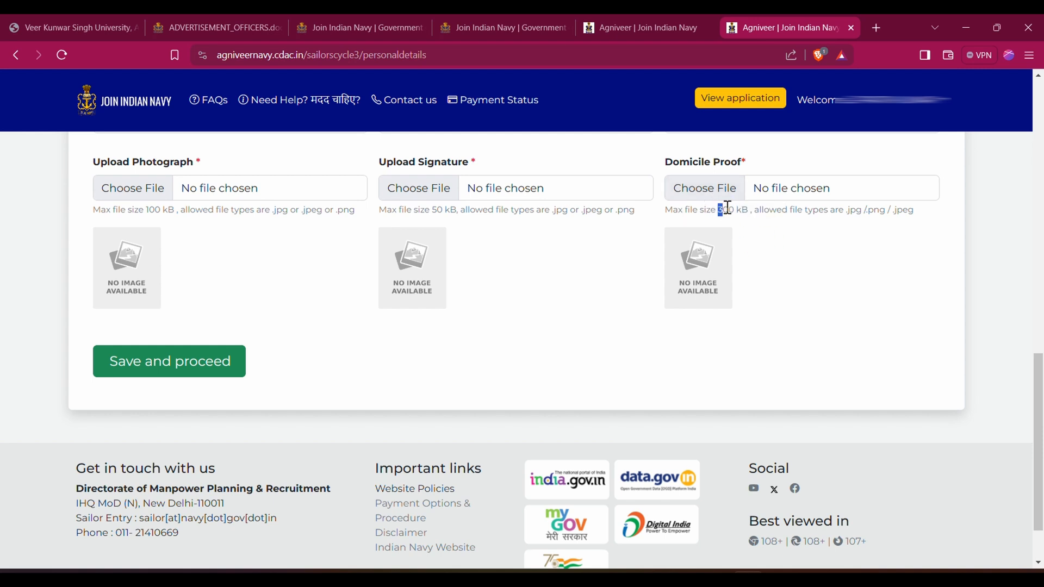
left_click_drag(727, 208, 743, 210)
left_click(765, 224)
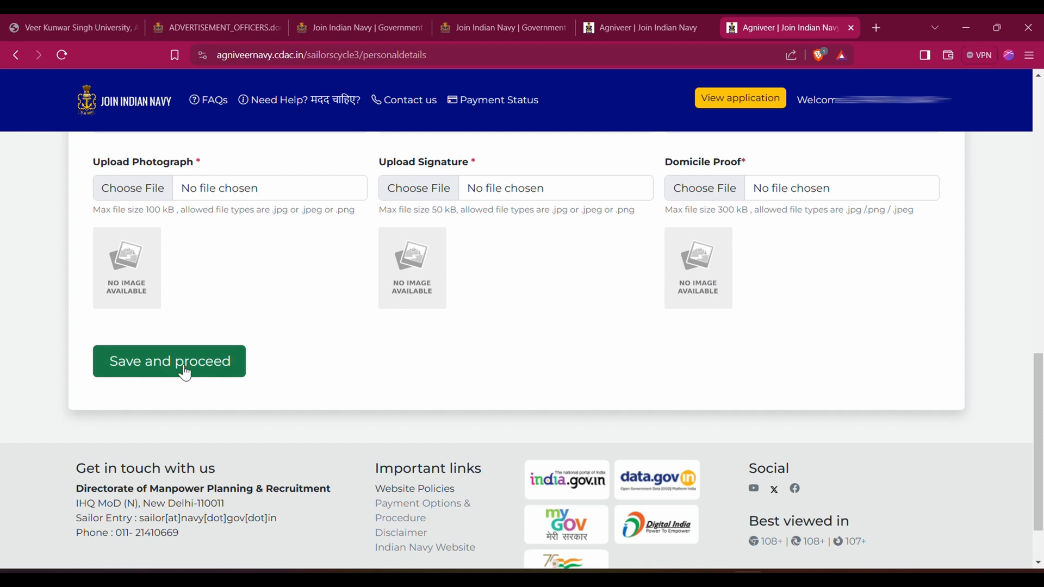
left_click(238, 352)
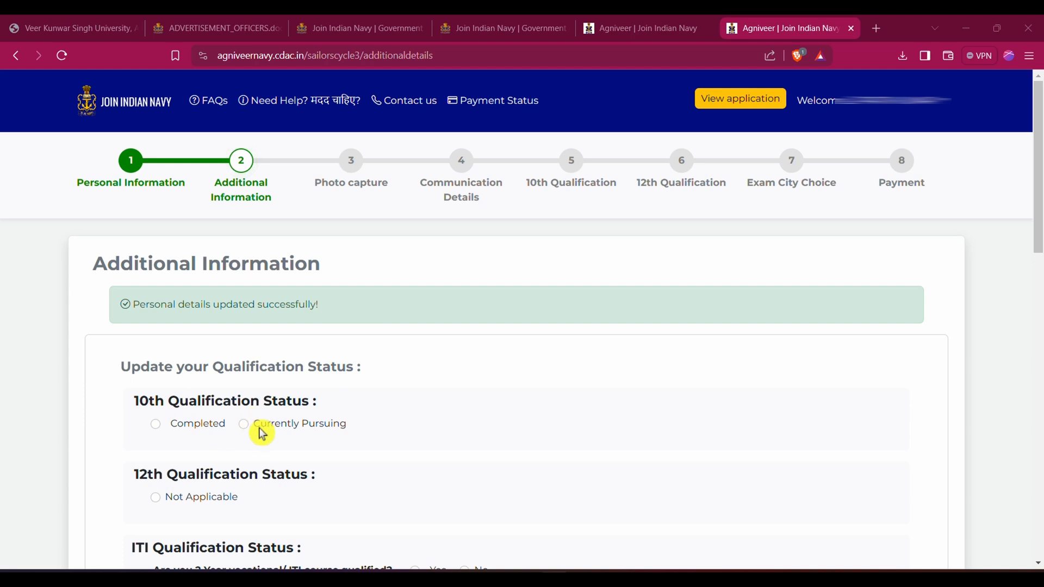
Set both the 10th and the 12th qualification status to Completed
left_click(158, 427)
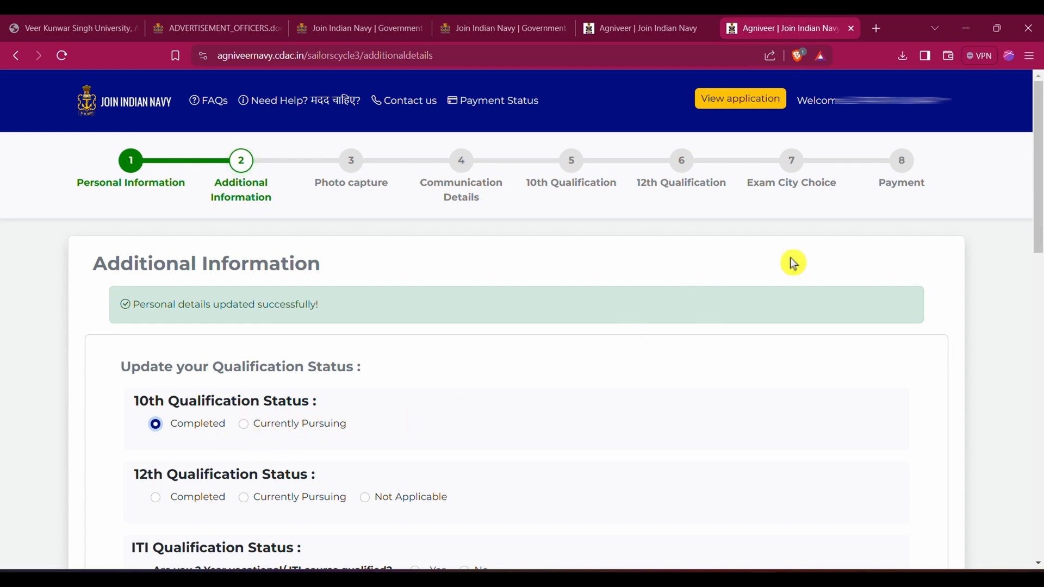
scroll(1039, 224, "down", 2)
scroll(1039, 224, "down", 3)
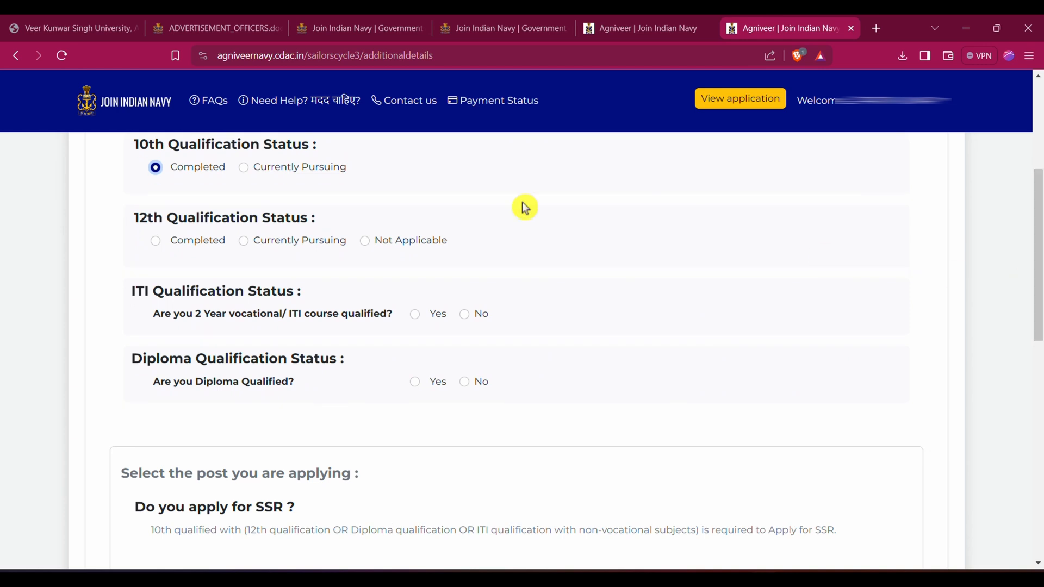
left_click(156, 243)
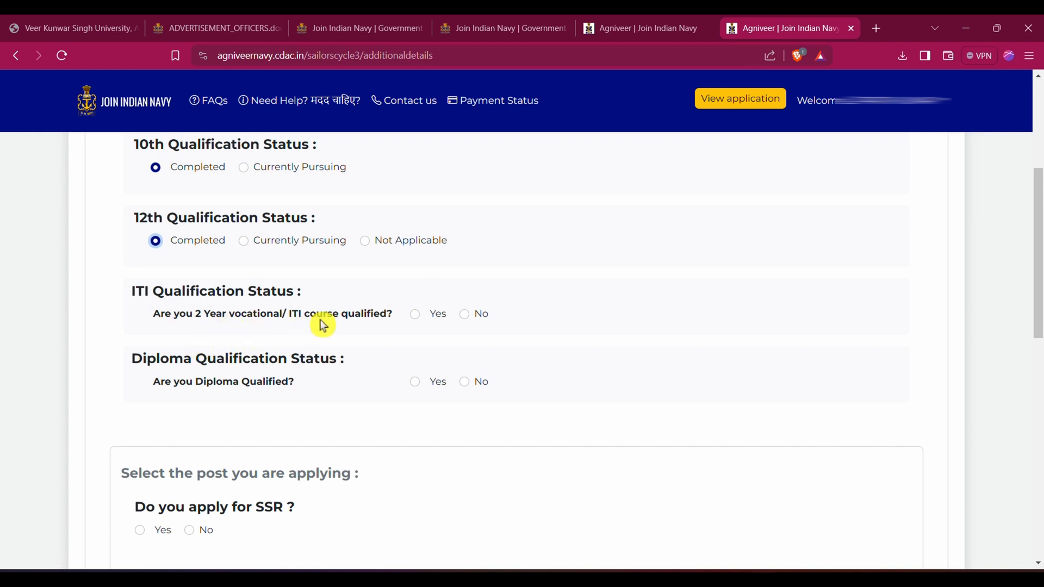
Try answering Yes to the ITI course question and go through the stream, obtained percentage and certificate number fields
left_click(460, 324)
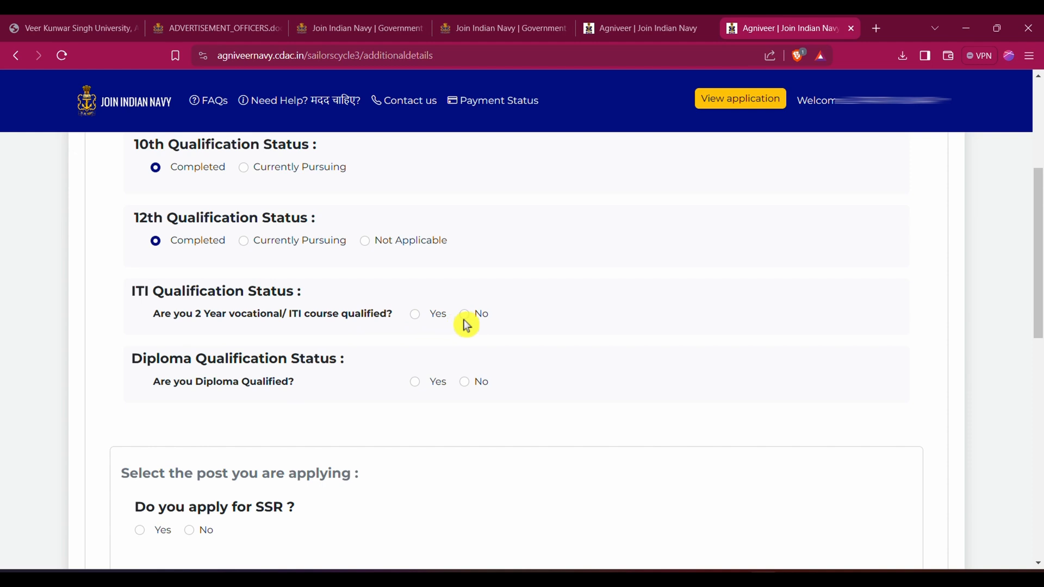
left_click(416, 317)
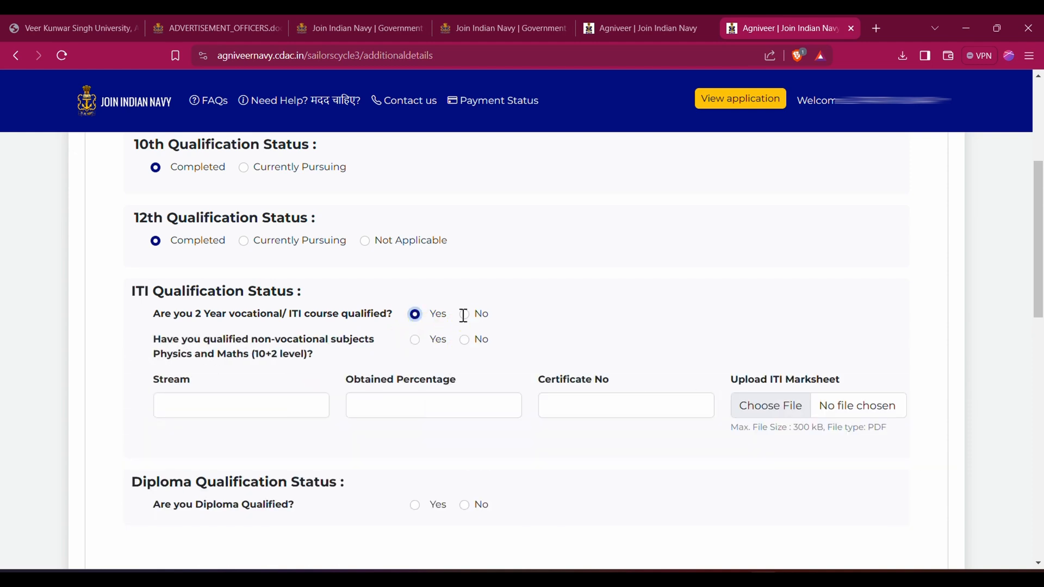
left_click(225, 406)
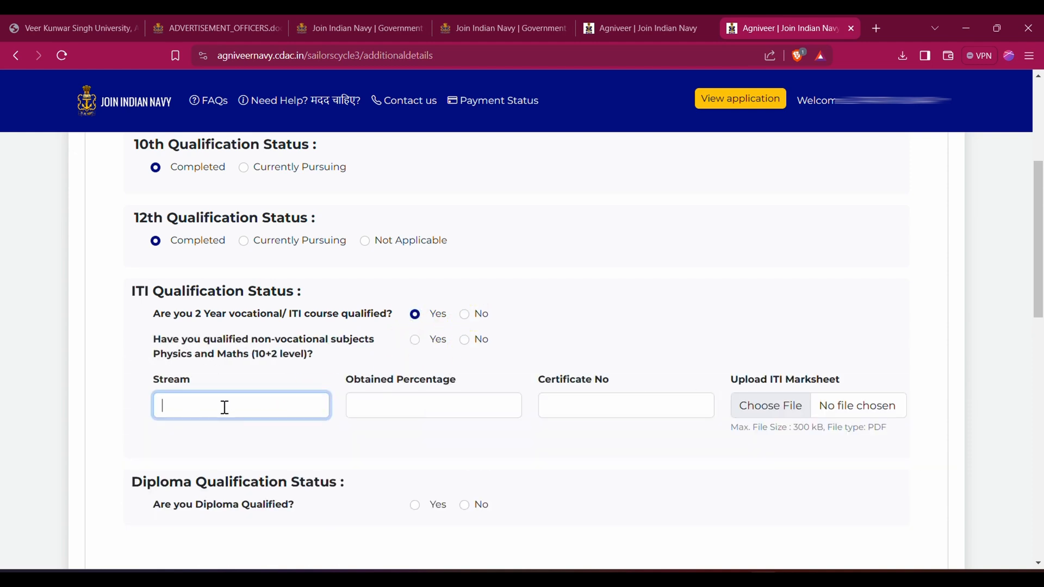
left_click(390, 406)
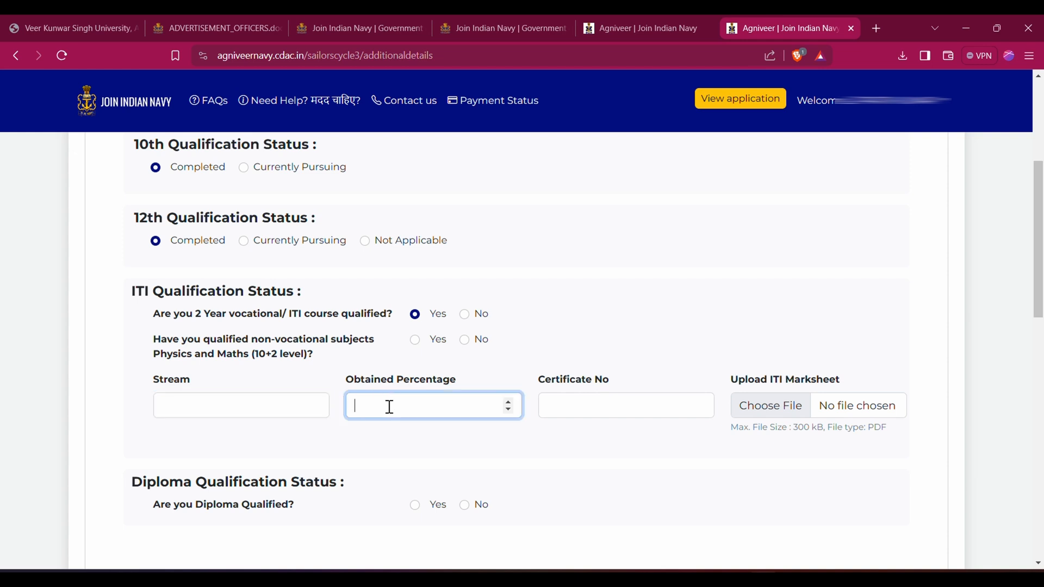
left_click(596, 399)
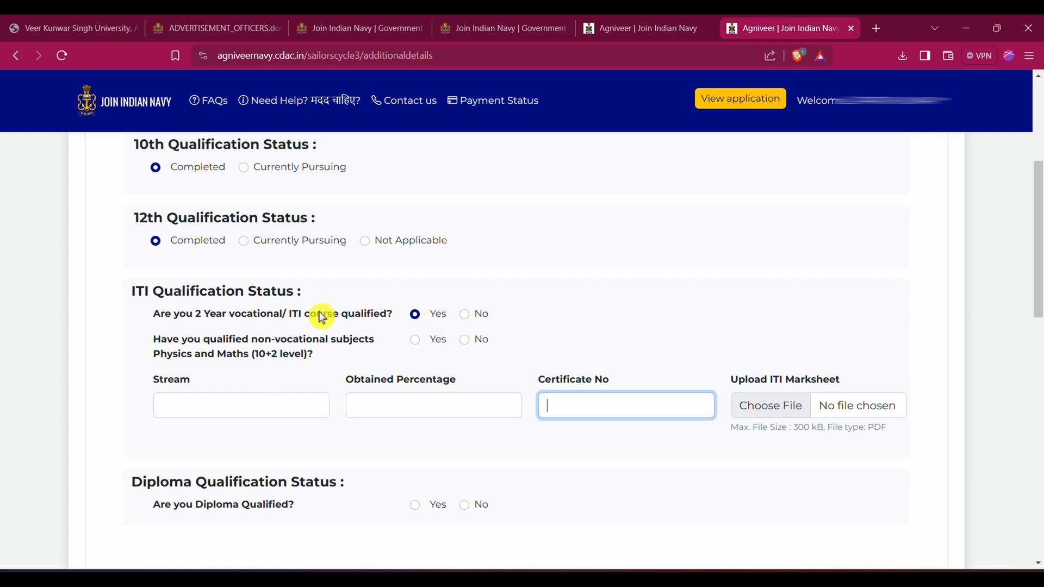
Answer No to both the vocational/ITI course question and the Diploma qualification question
left_click(467, 315)
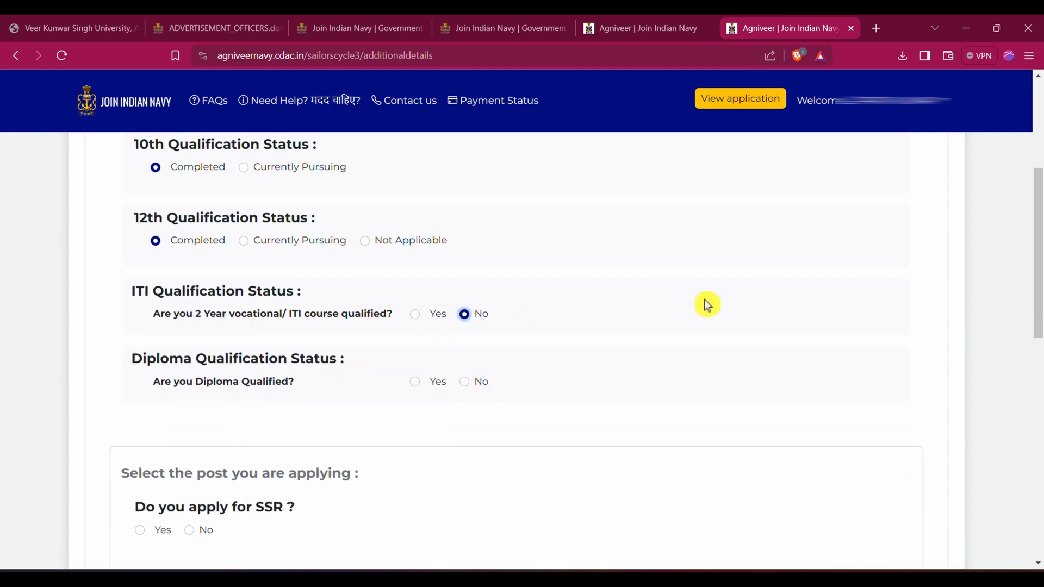
left_click(417, 385)
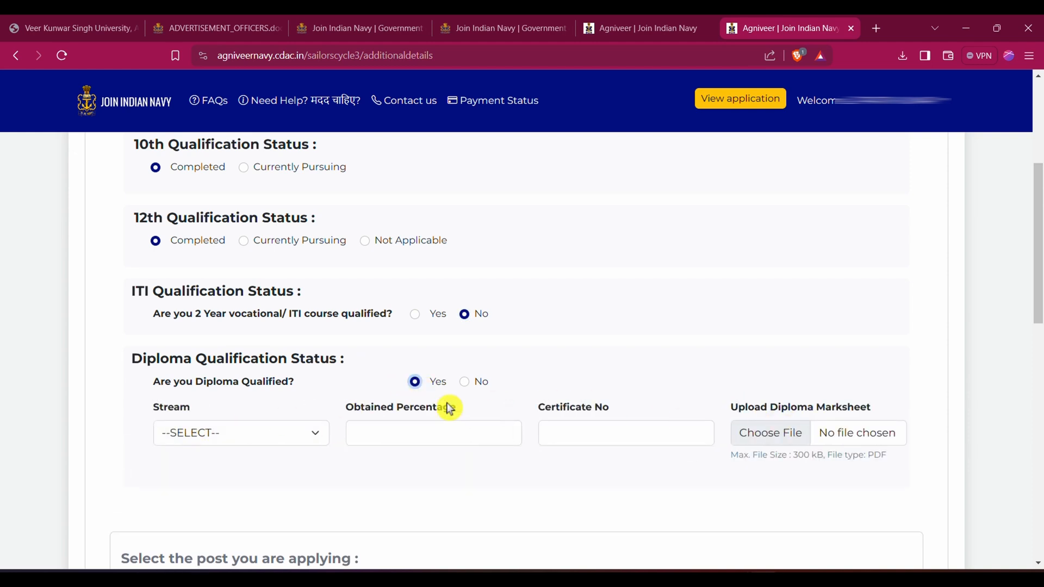
left_click(463, 383)
Answer No to applying for SSR and Yes to applying for MR in the post selection
scroll(572, 355, "down", 3)
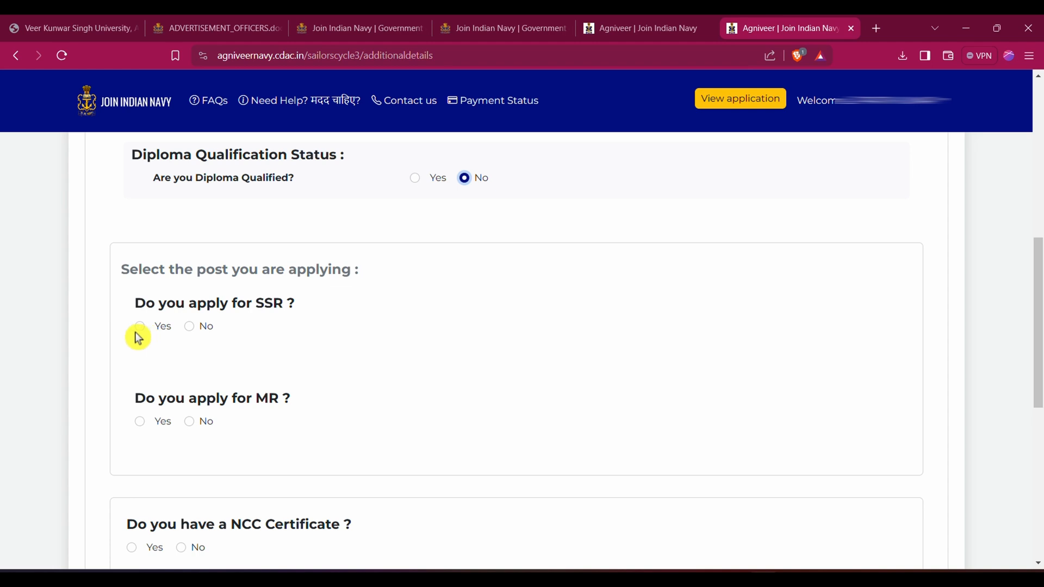
left_click(190, 328)
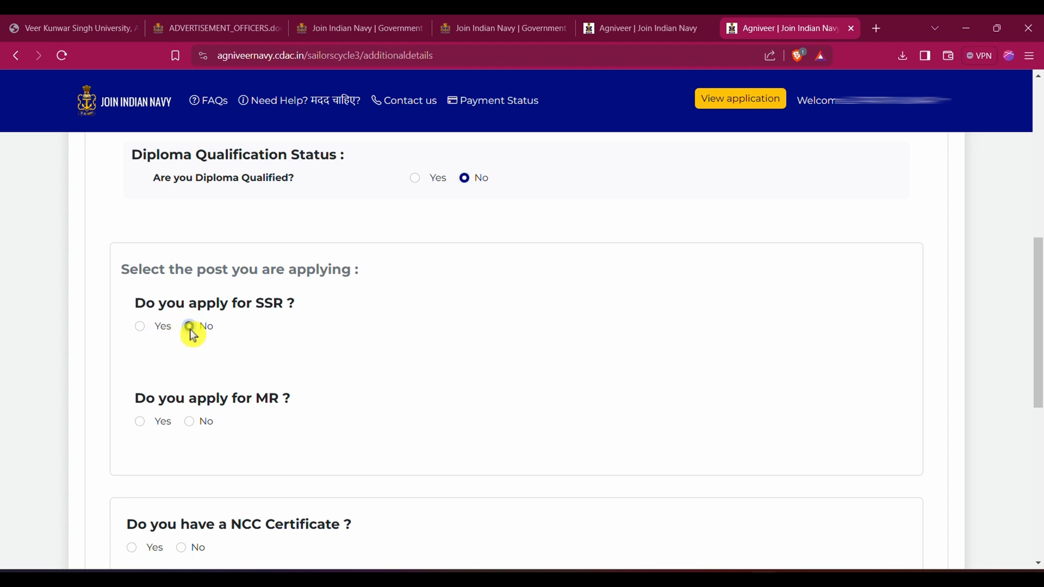
left_click(141, 424)
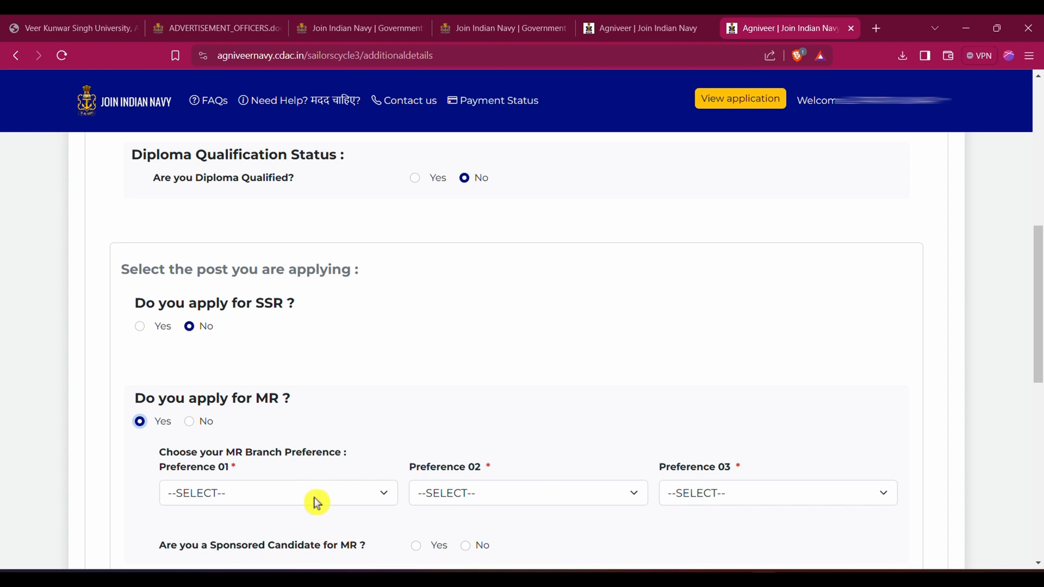
Set the MR branch preferences to Chef as Preference 01, Hygienist as Preference 02 and Steward as Preference 03
left_click(320, 503)
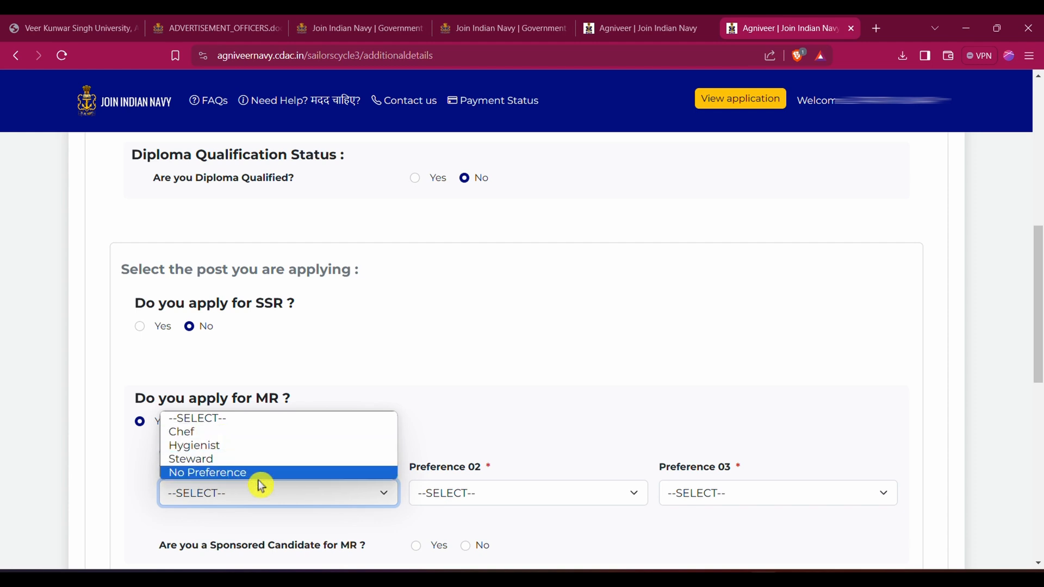
left_click(214, 432)
left_click(478, 496)
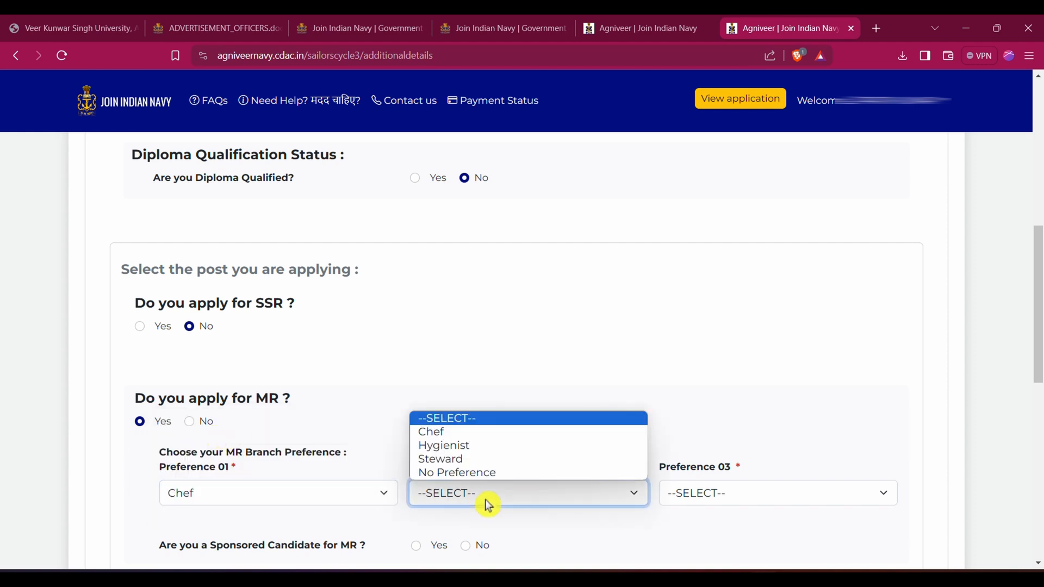
left_click(473, 446)
left_click(687, 496)
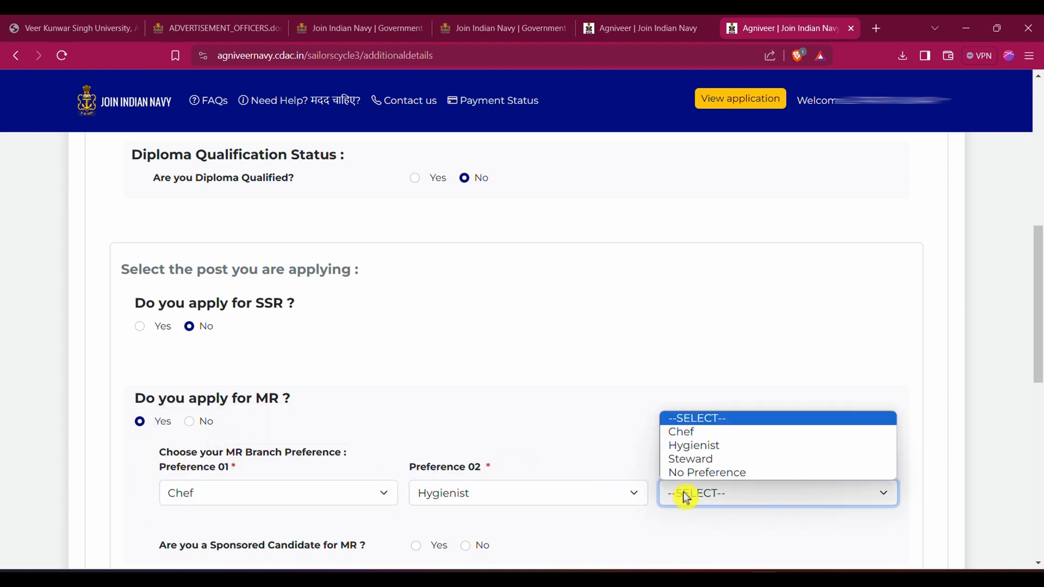
left_click(691, 459)
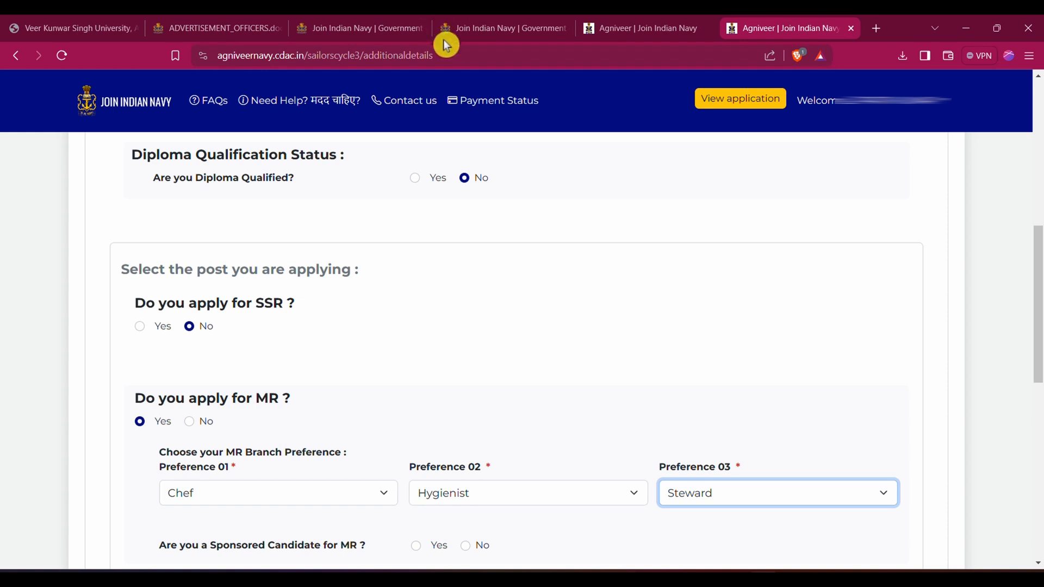
Try answering Yes to applying for SSR as a sponsored candidate and go through the available sponsorship types
left_click(141, 330)
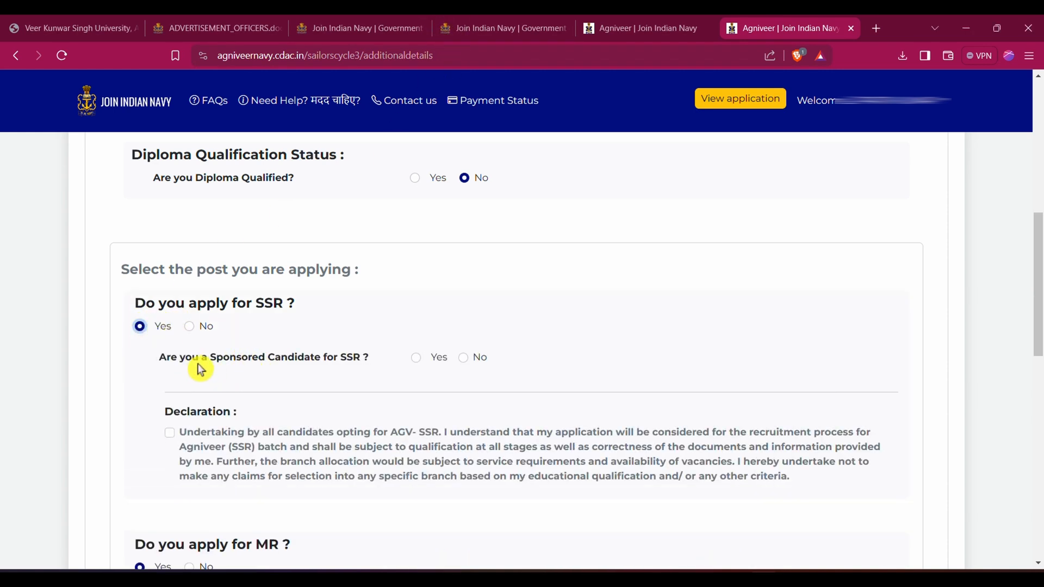
left_click(469, 362)
left_click(416, 360)
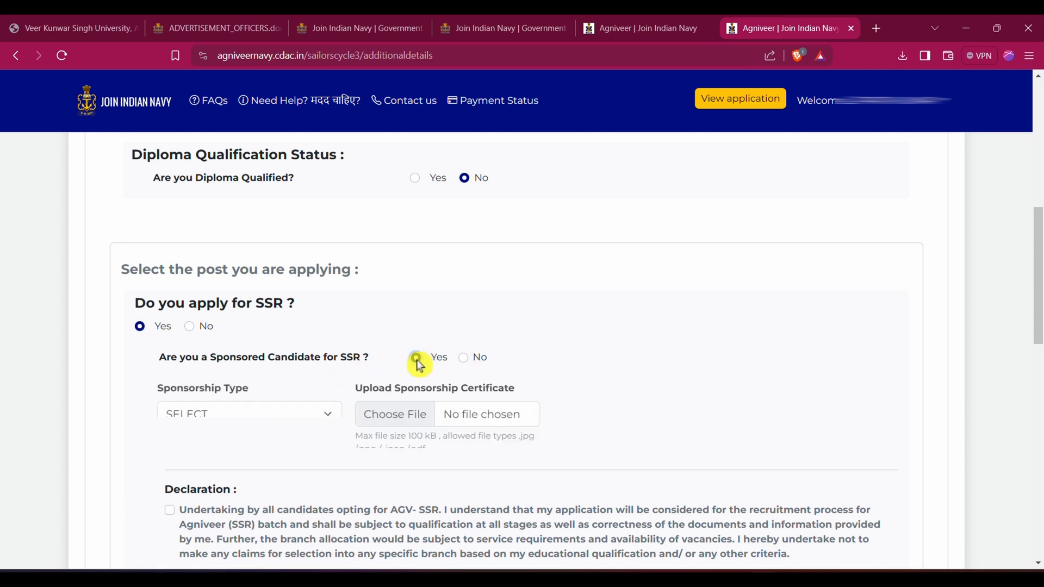
left_click(283, 418)
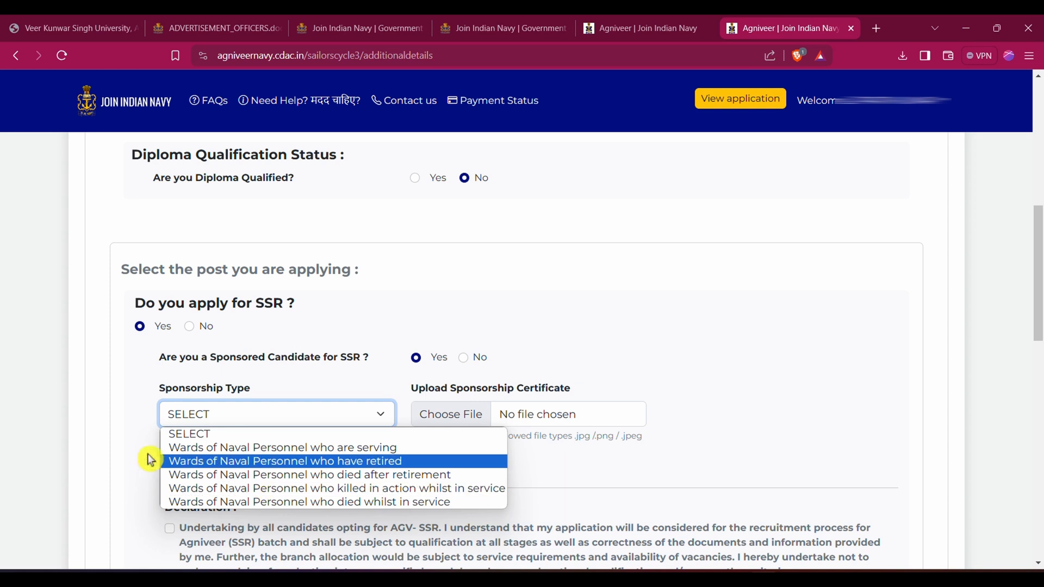
left_click(133, 462)
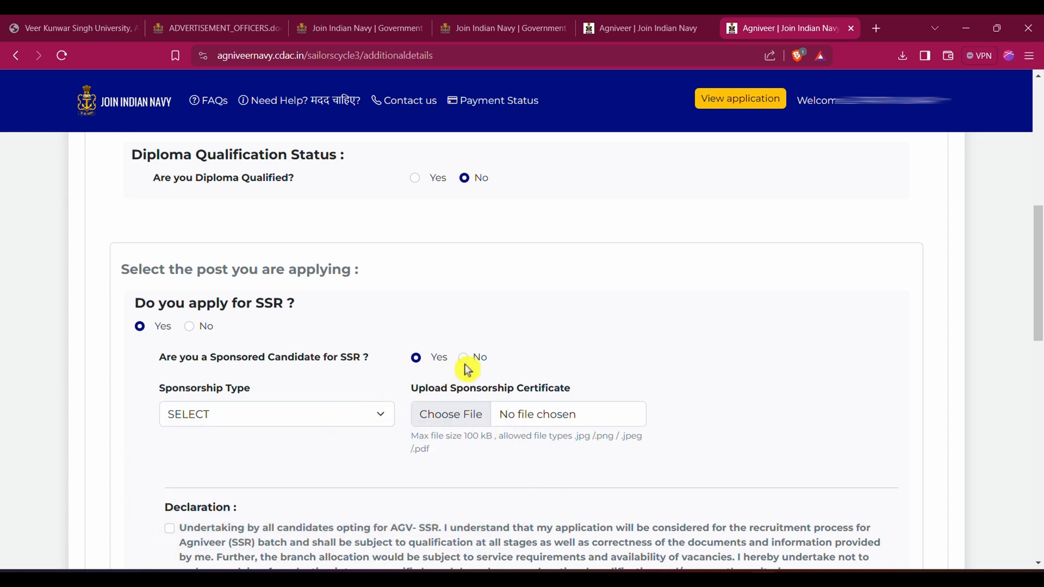
Try the SSR application as a non-sponsored candidate with the declaration accepted, and return the SSR answer to No
scroll(464, 367, "down", 3)
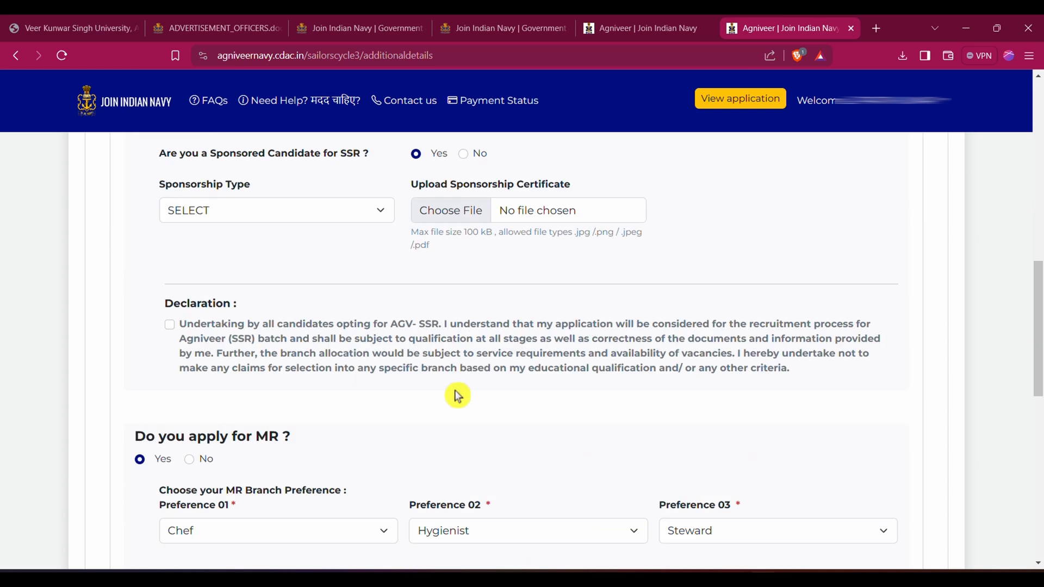
left_click(465, 156)
scroll(426, 205, "up", 3)
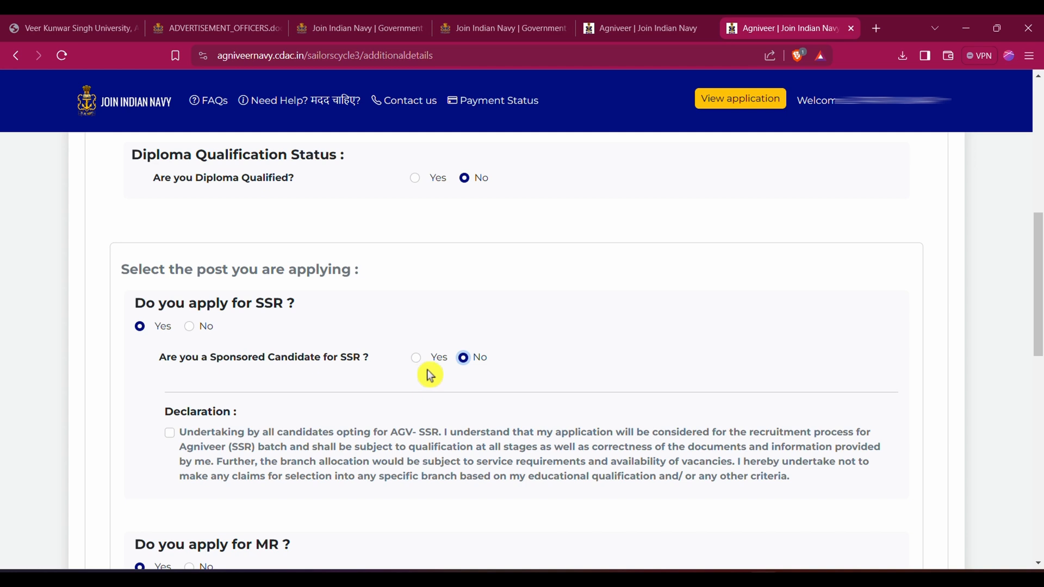
left_click(171, 435)
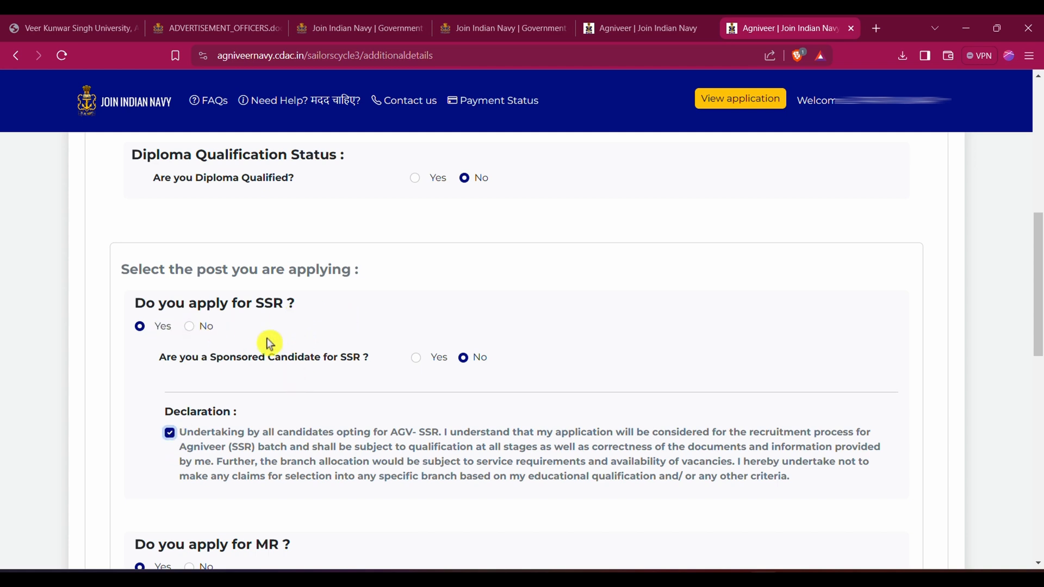
left_click(189, 326)
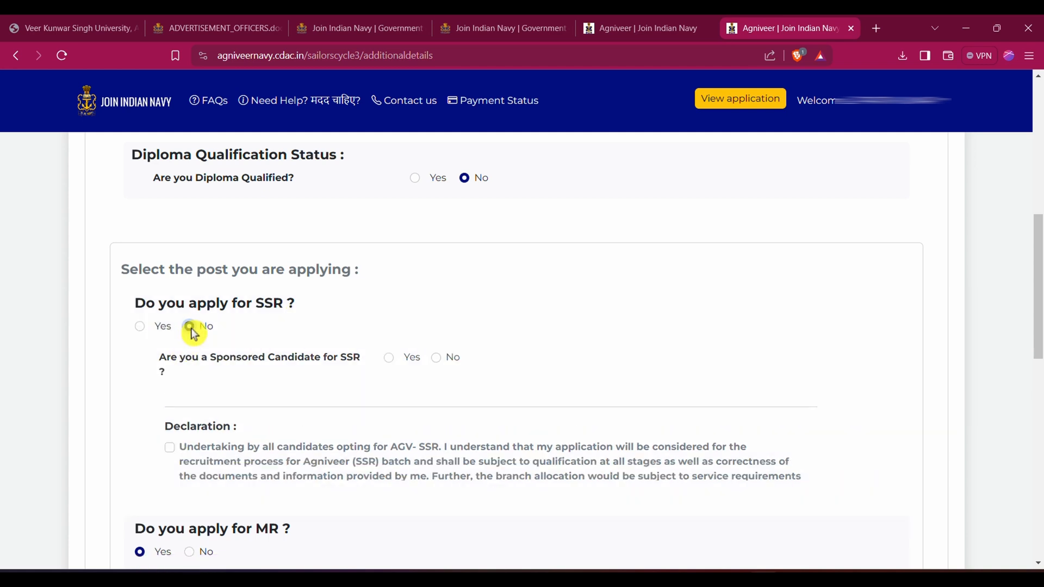
Review the fields required for an NCC certificate, and answer No to both the NCC certificate and swimming questions
scroll(330, 429, "down", 1)
scroll(330, 430, "down", 2)
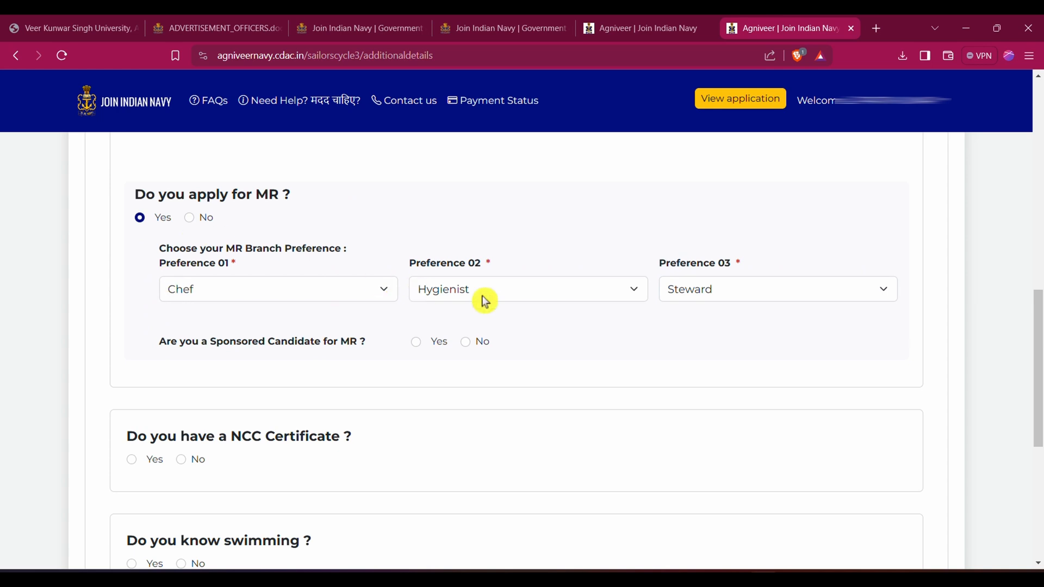
scroll(263, 268, "down", 3)
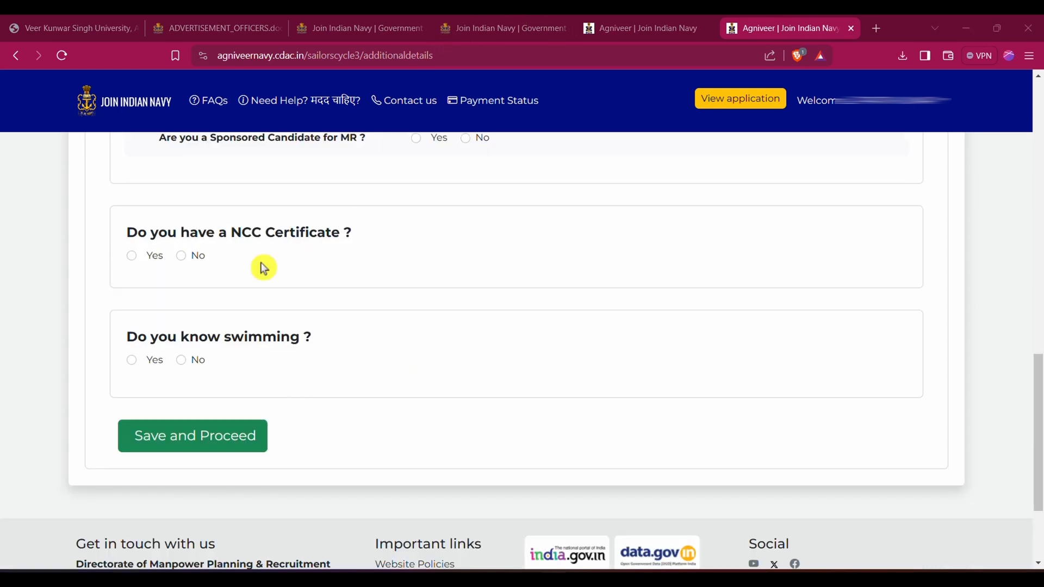
left_click(131, 260)
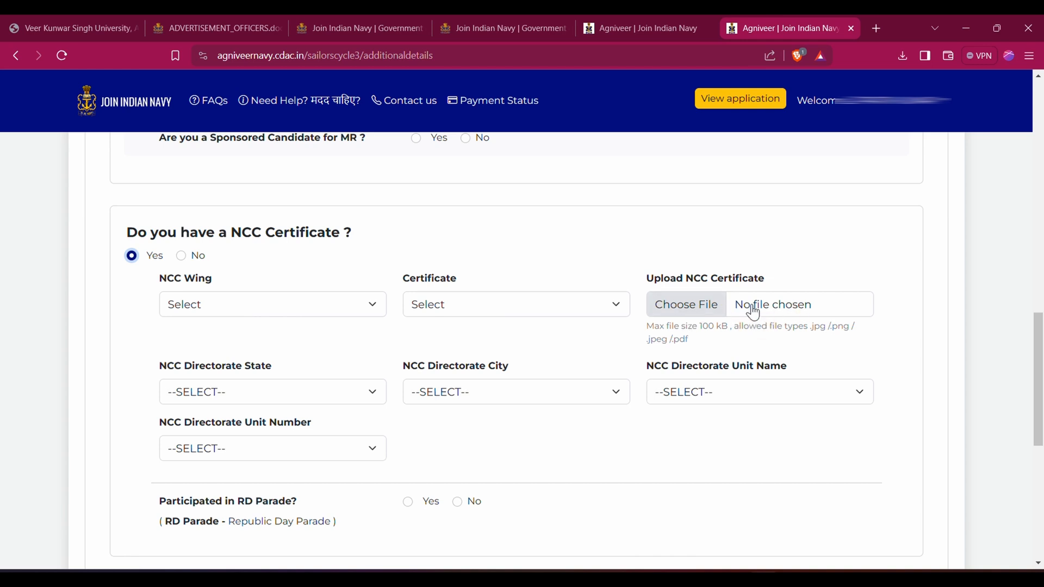
left_click(329, 273)
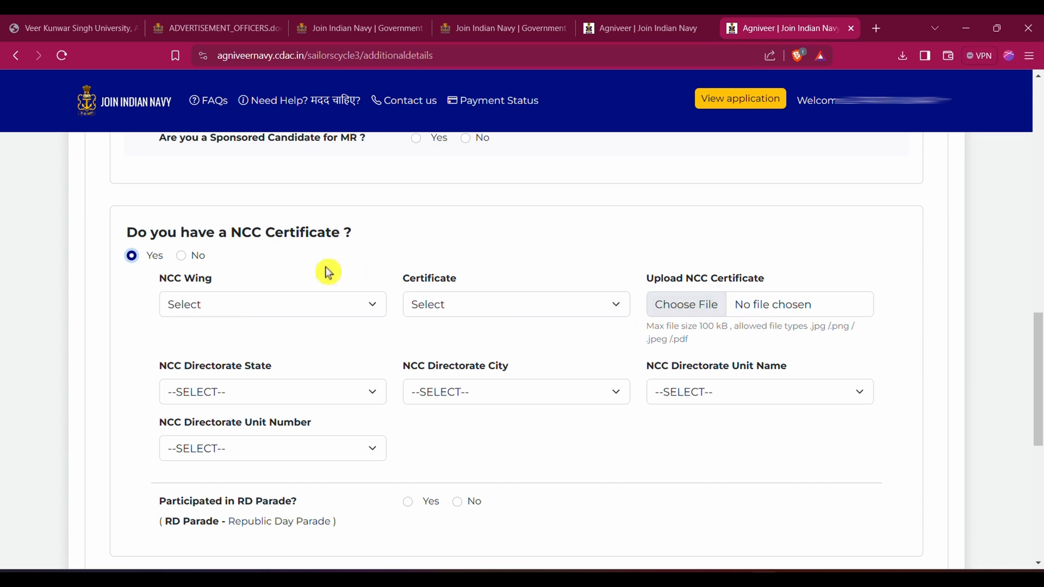
left_click(180, 255)
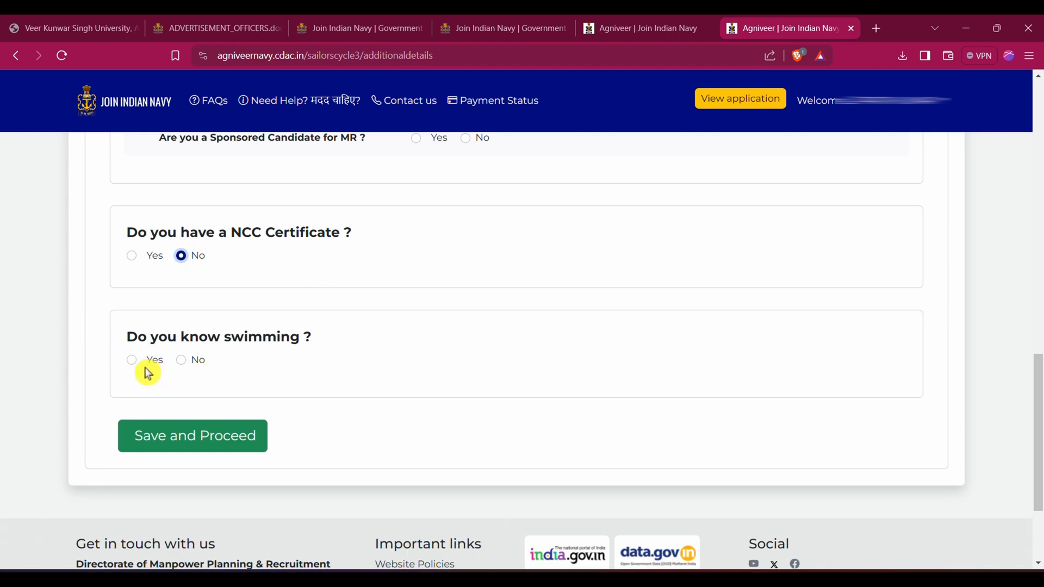
left_click(181, 360)
Answer No to the sponsored candidate question for MR and save the additional information to proceed
scroll(249, 368, "up", 3)
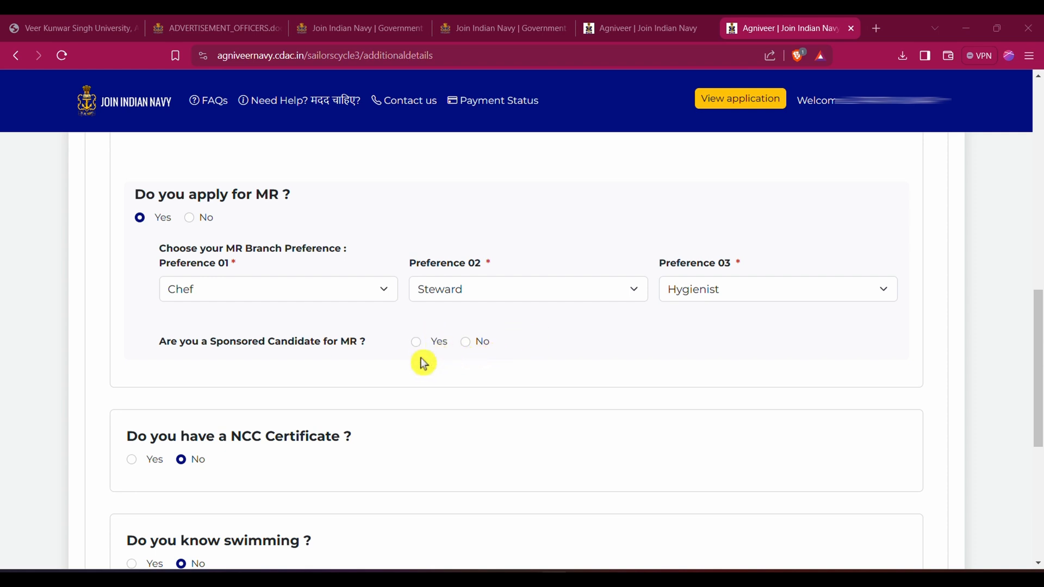
left_click(466, 343)
scroll(582, 337, "down", 5)
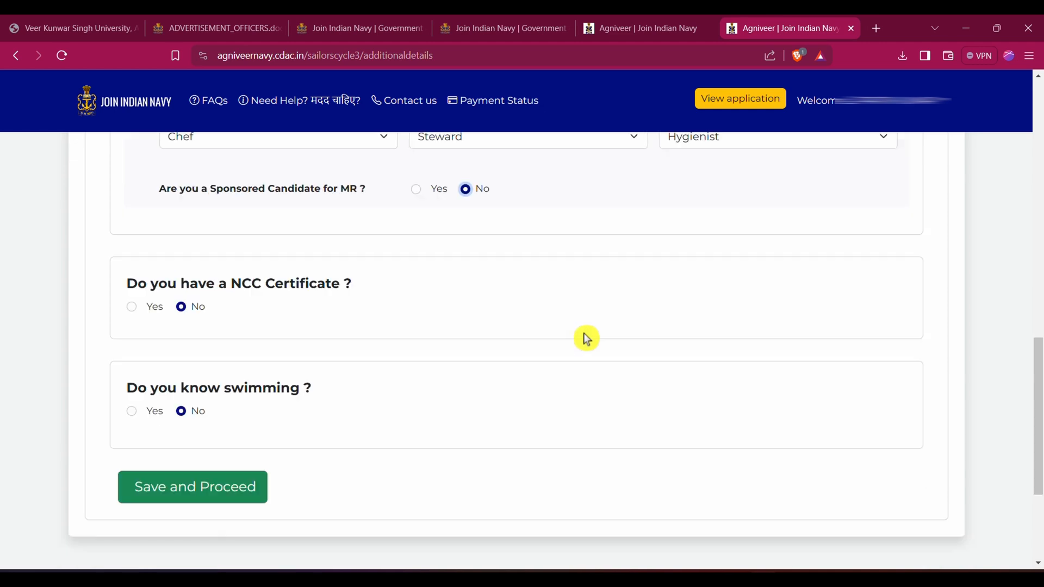
left_click(222, 294)
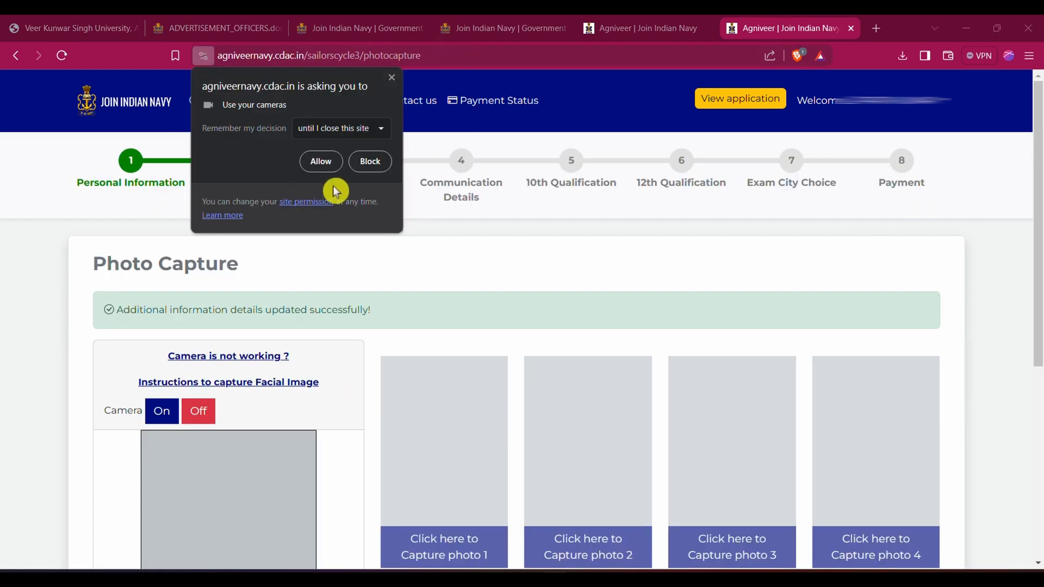
Allow the site to use the camera, and capture, validate and save photos 1 to 4
left_click(320, 164)
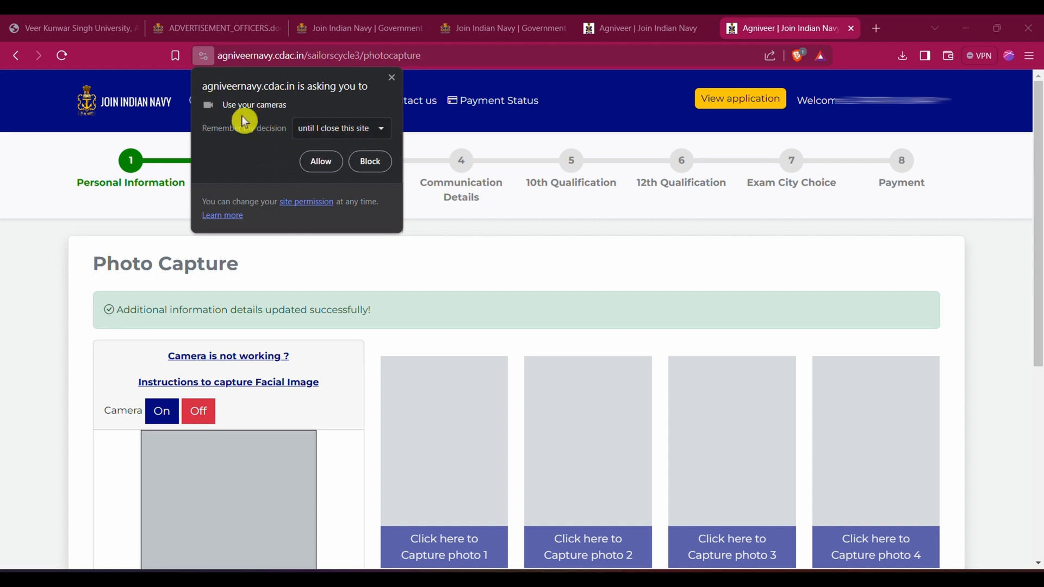
left_click(318, 169)
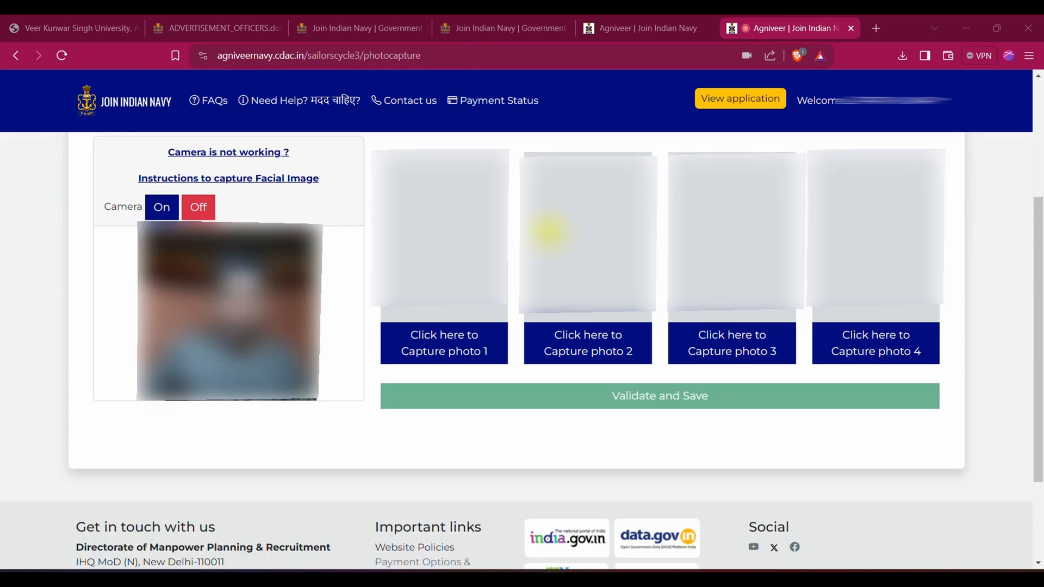
left_click(463, 360)
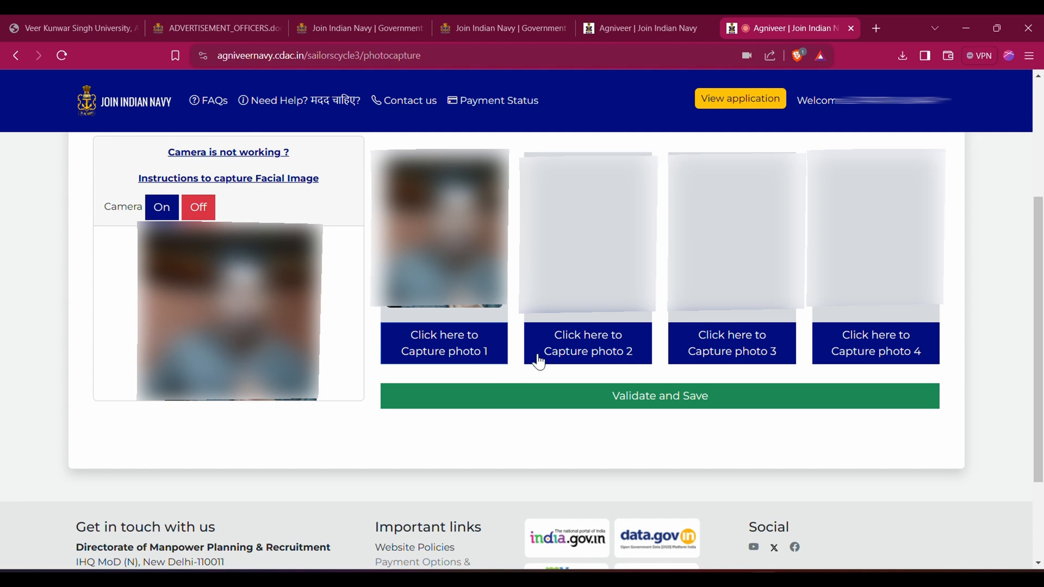
left_click(601, 356)
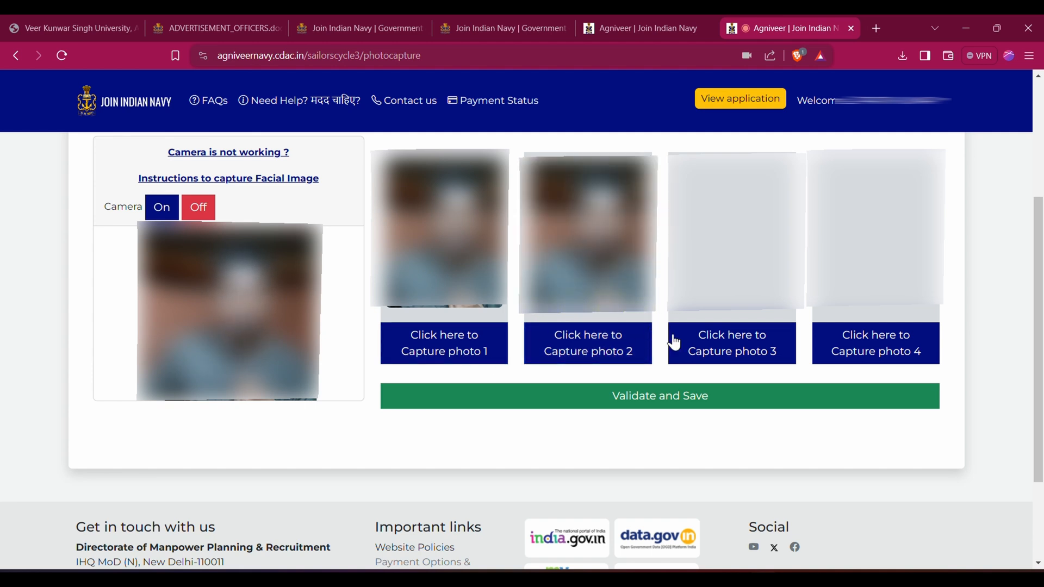
left_click(745, 354)
left_click(874, 340)
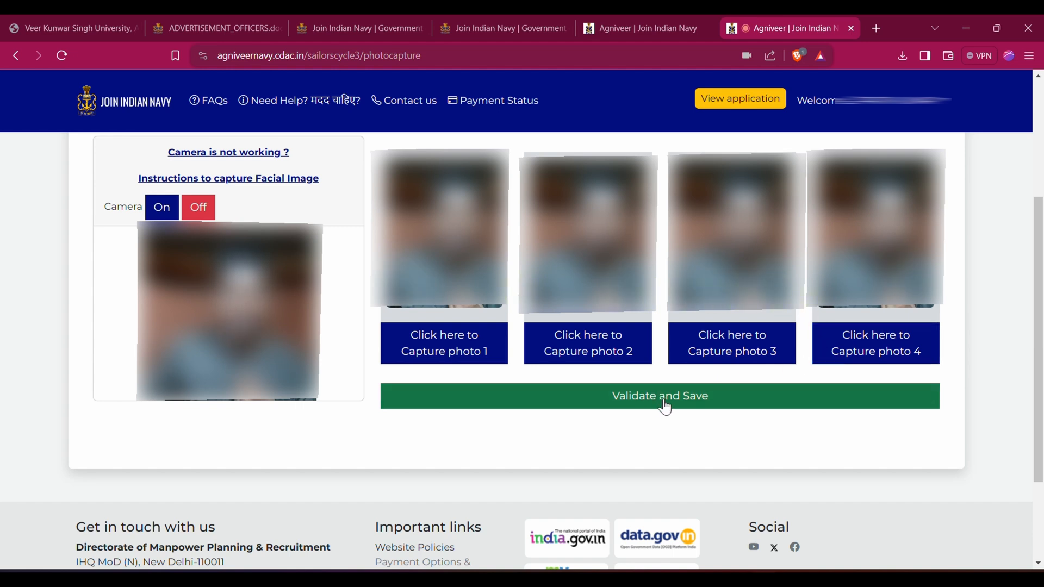
left_click(642, 409)
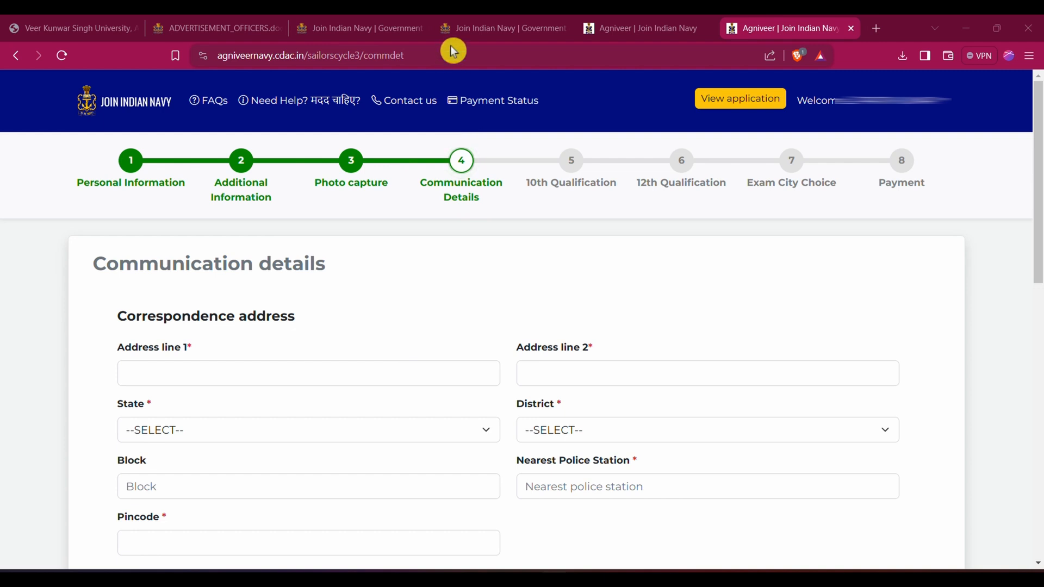
Set the correspondence address state to Bihar and open the list of its districts
scroll(499, 269, "down", 2)
left_click(174, 268)
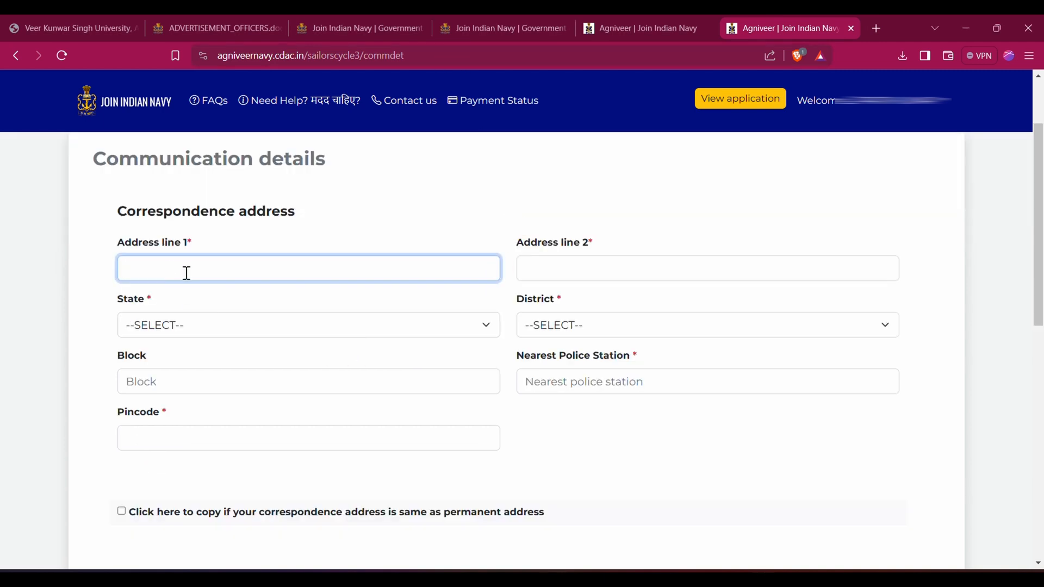
left_click(575, 264)
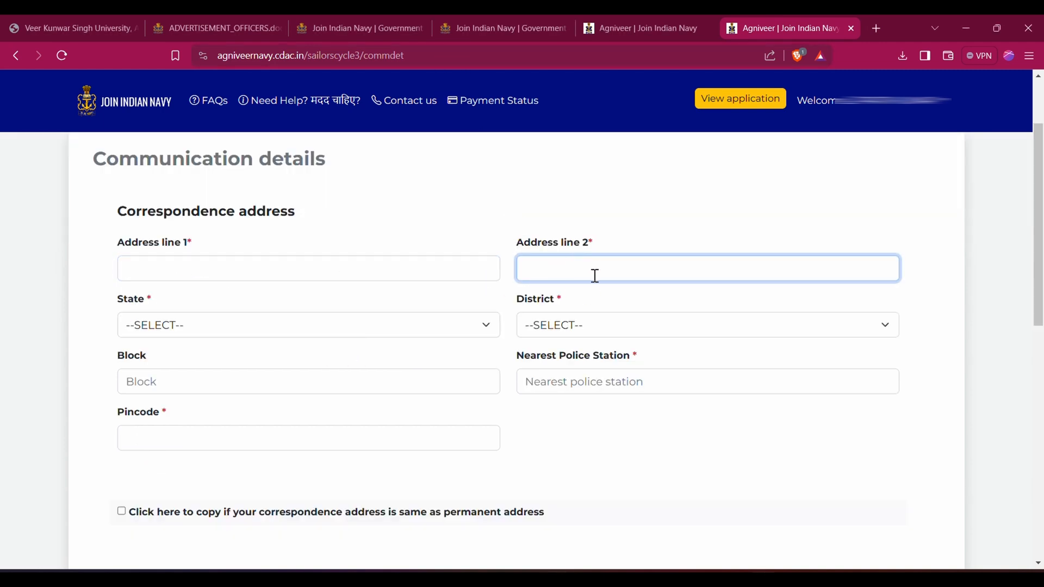
left_click(284, 332)
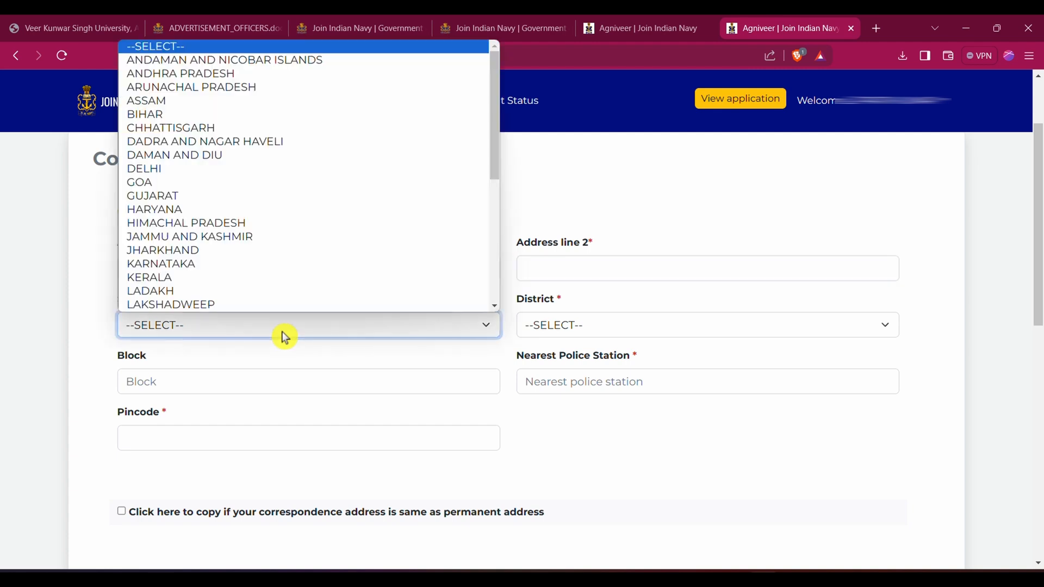
key("b")
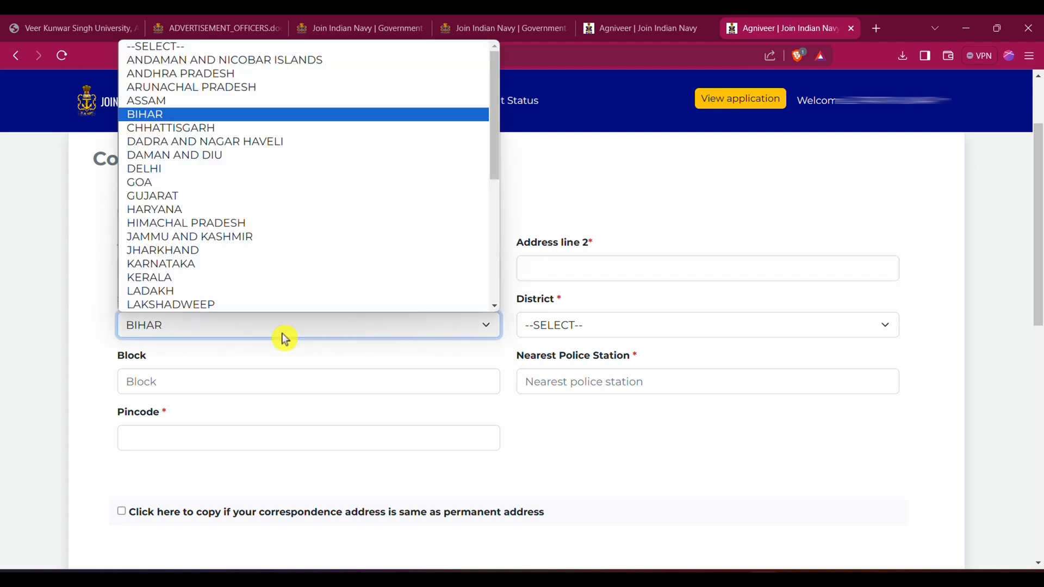
left_click(549, 327)
left_click(560, 329)
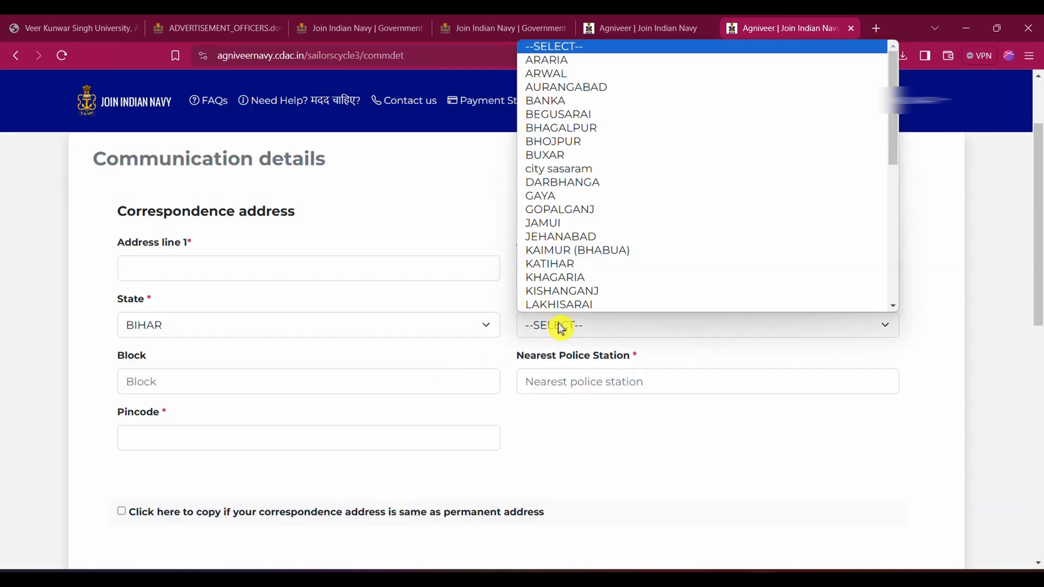
Review the remaining correspondence address fields, including block, nearest police station and pincode, and try to copy this address to the permanent address
left_click(287, 385)
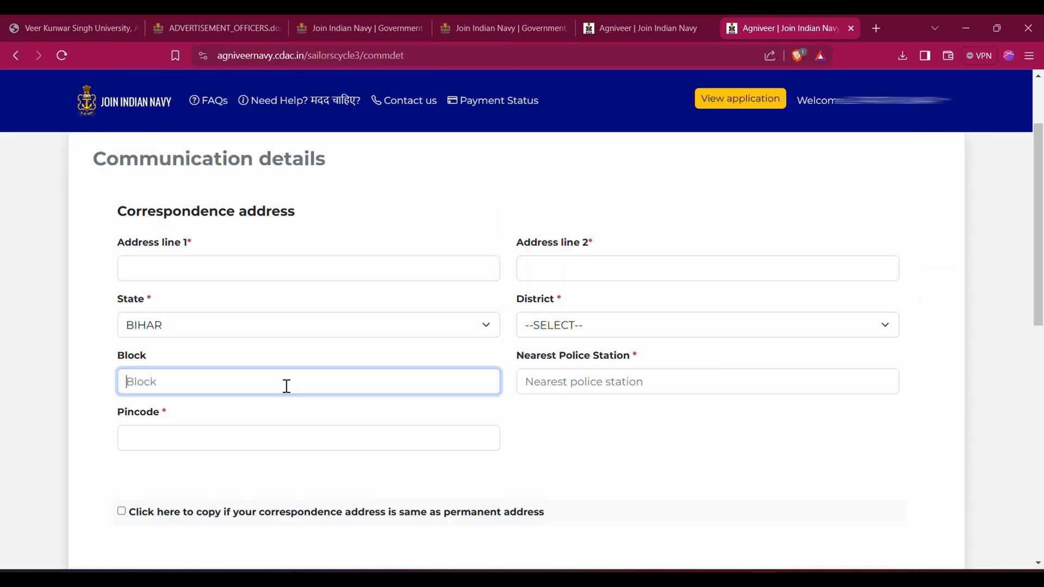
left_click(654, 390)
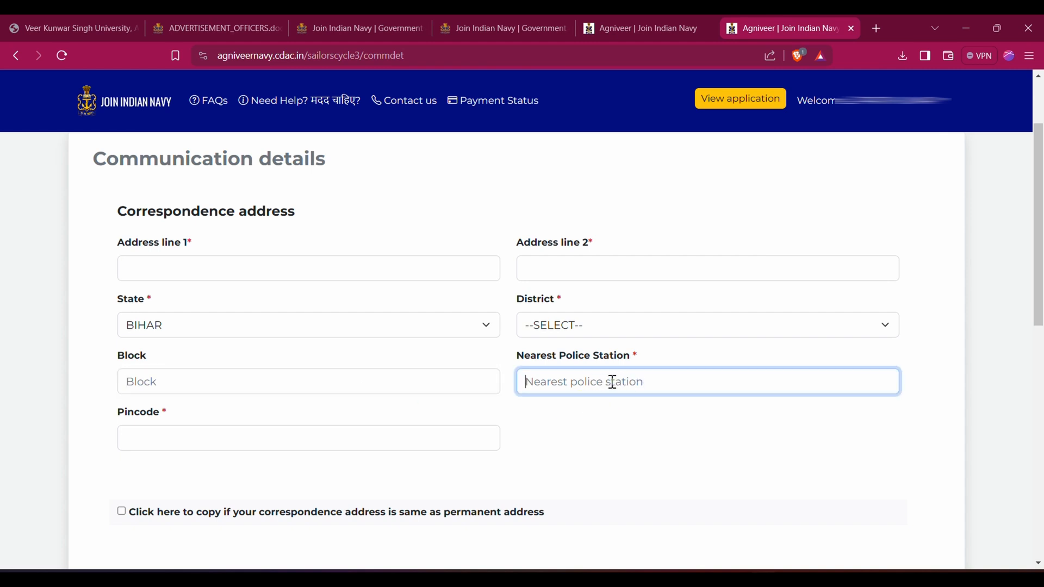
left_click(204, 268)
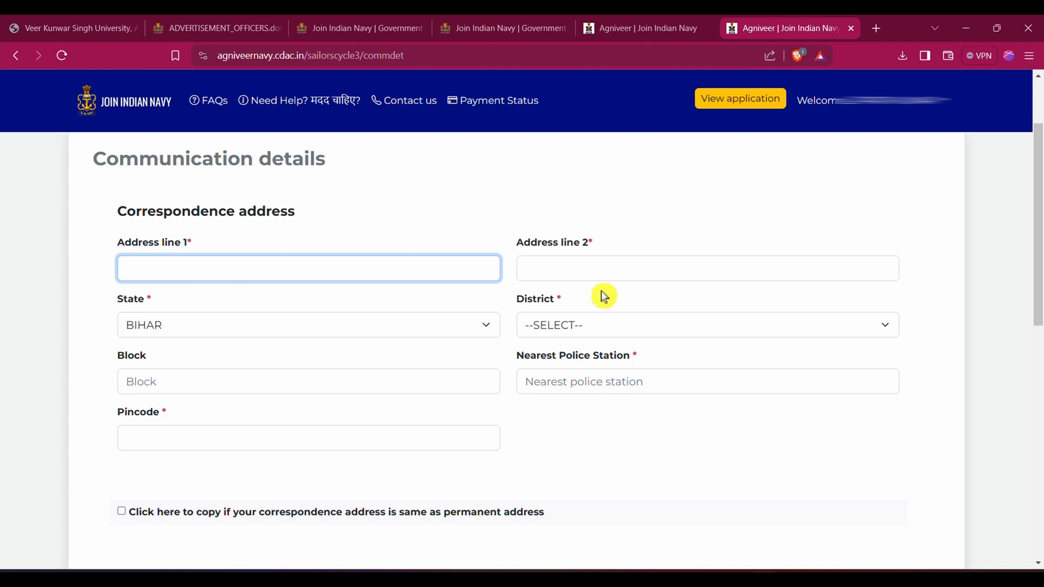
left_click(572, 275)
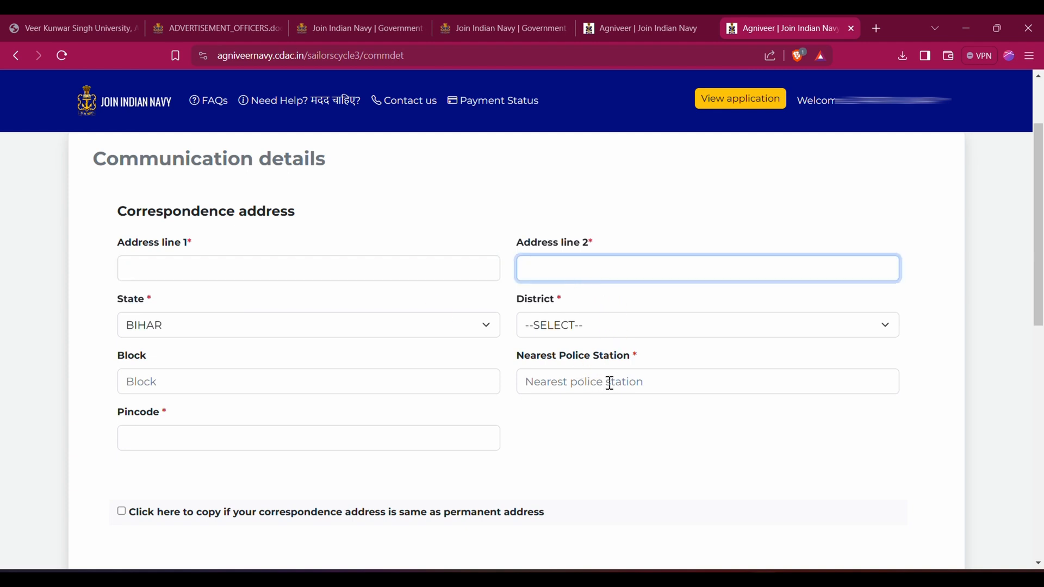
left_click(344, 447)
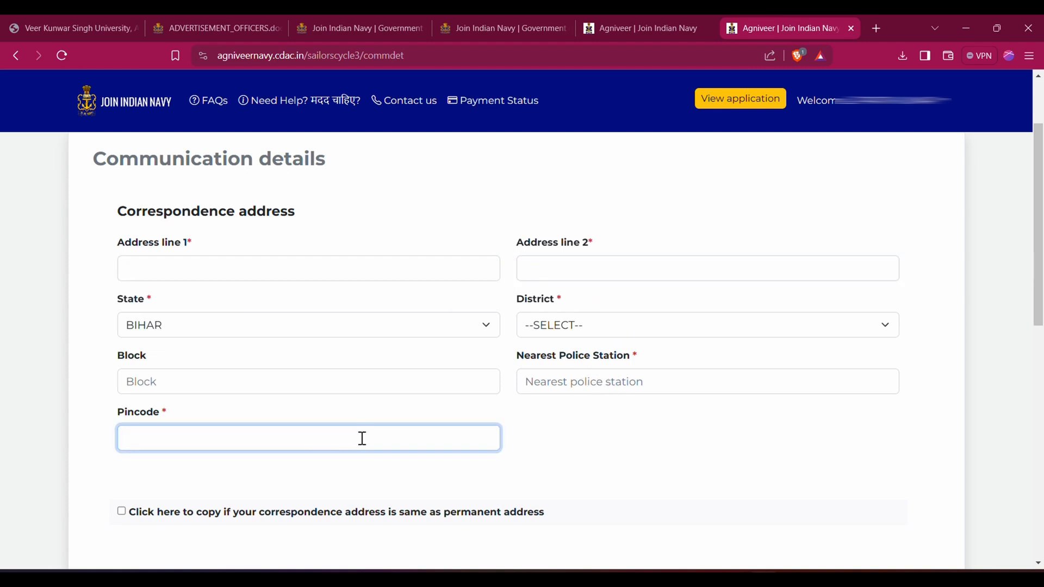
left_click(124, 514)
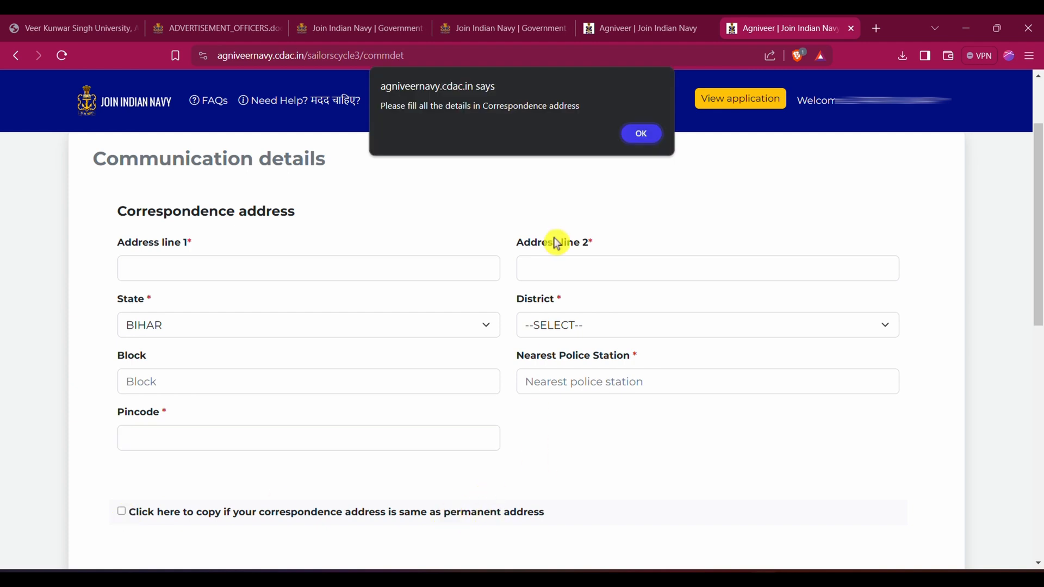
left_click(640, 134)
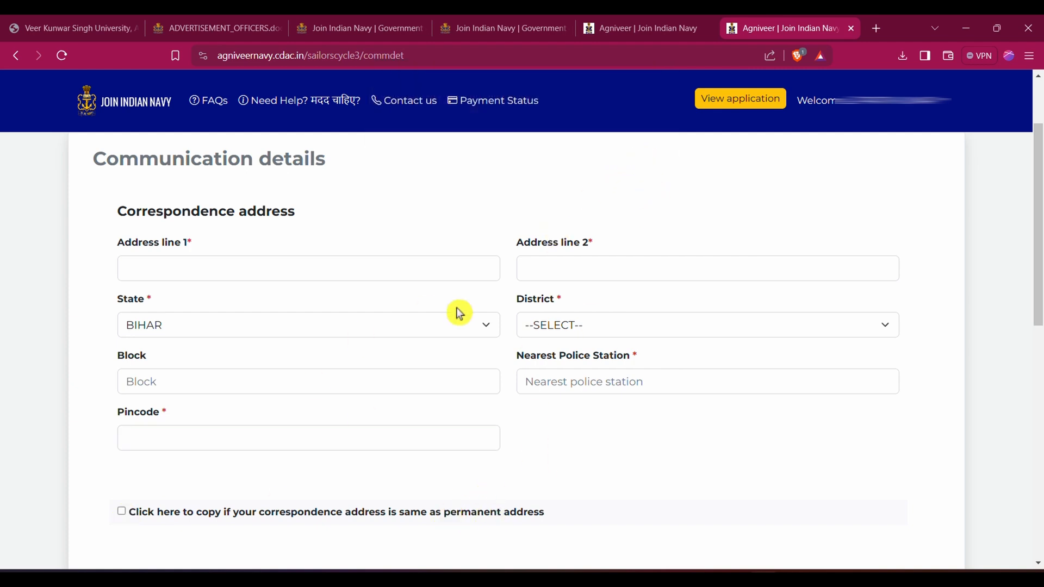
Review the permanent address fields and save the communication details to proceed to the 10th qualification
scroll(450, 357, "down", 7)
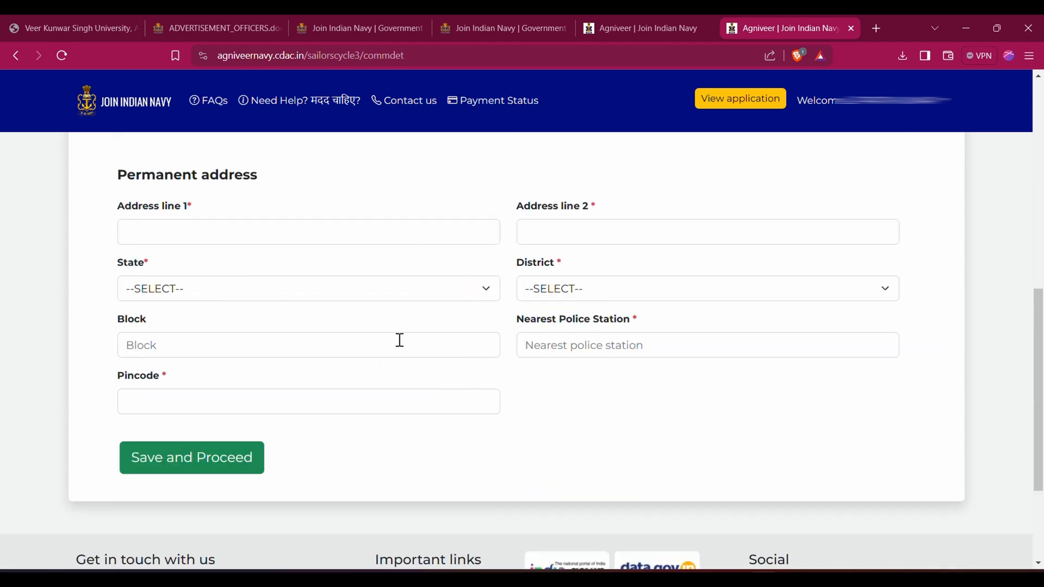
scroll(305, 284, "up", 1)
scroll(305, 284, "up", 3)
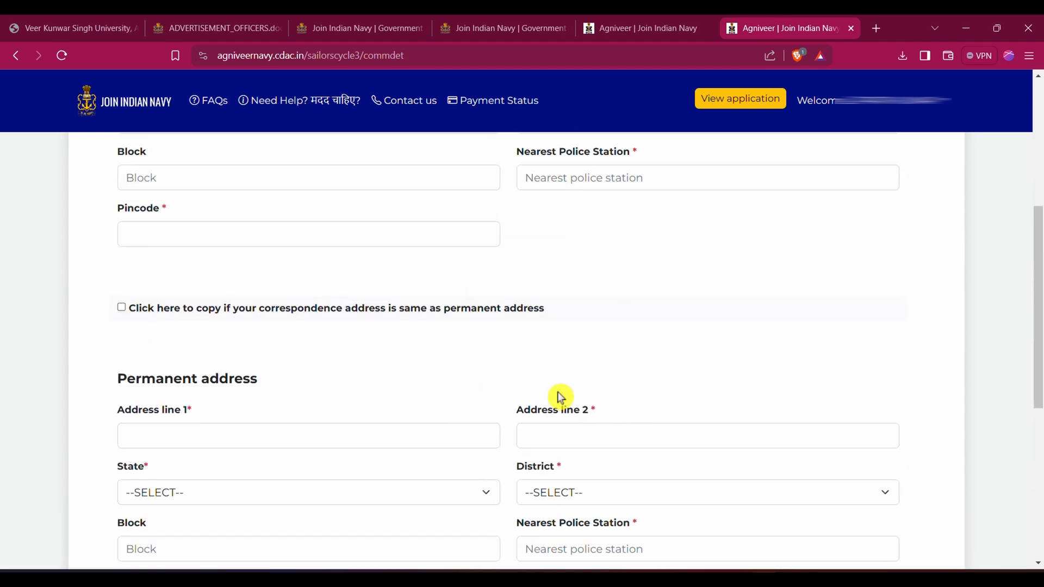
scroll(559, 397, "down", 3)
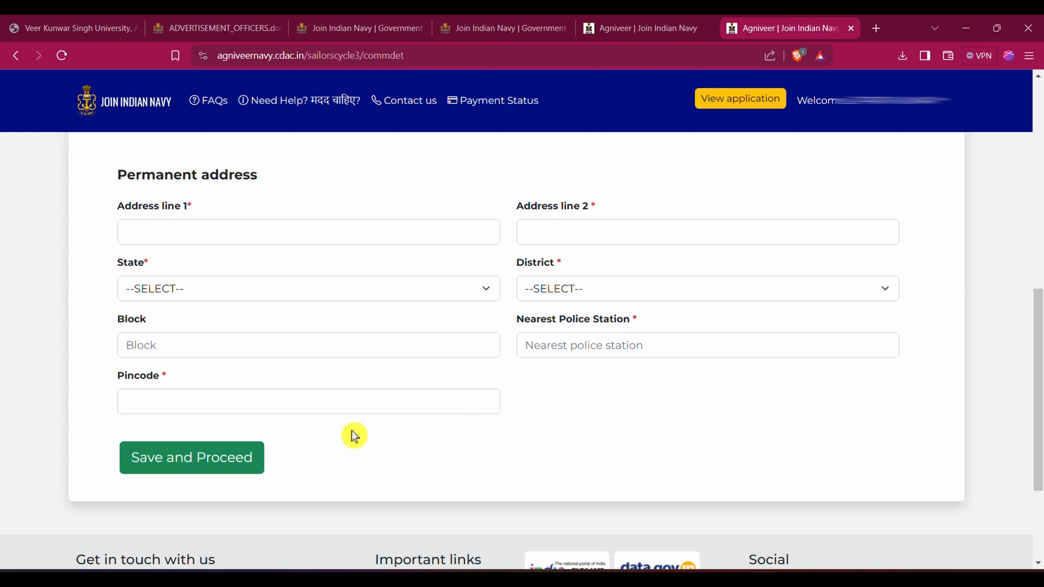
left_click(205, 452)
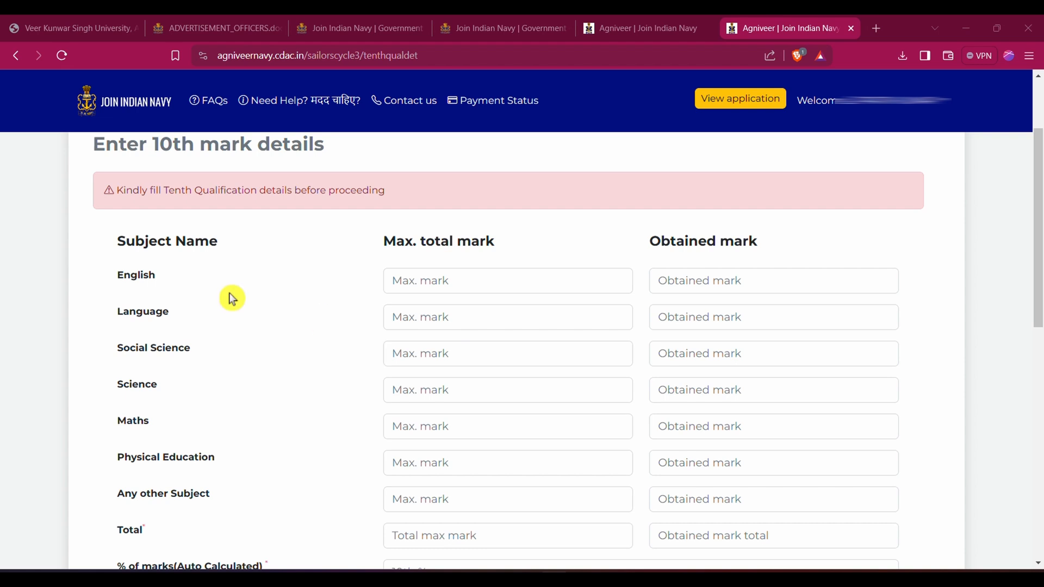
Examine the maximum and obtained mark fields for the 10th subjects from English to Physical Education
left_click(408, 285)
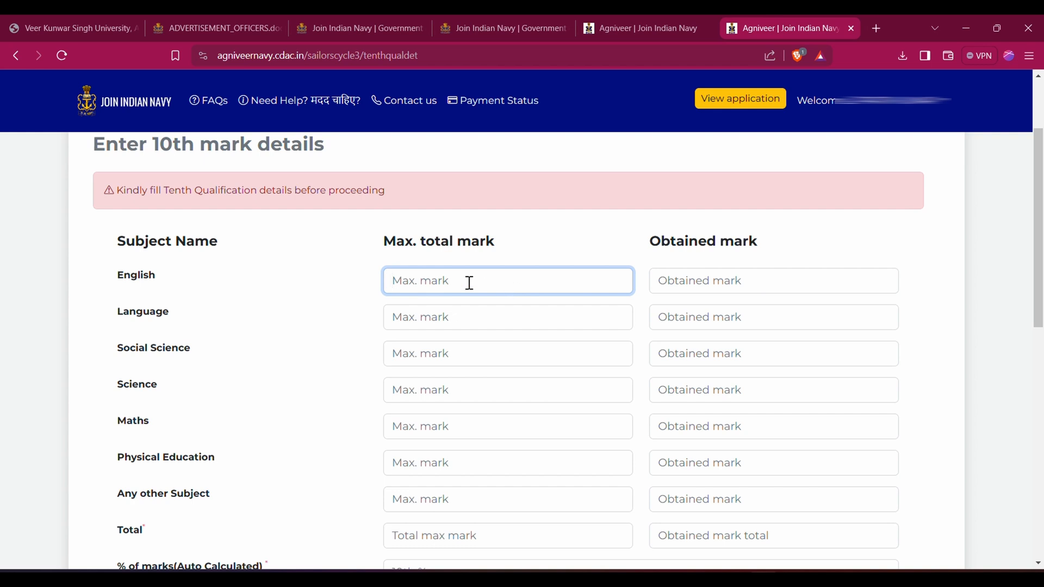
left_click(725, 282)
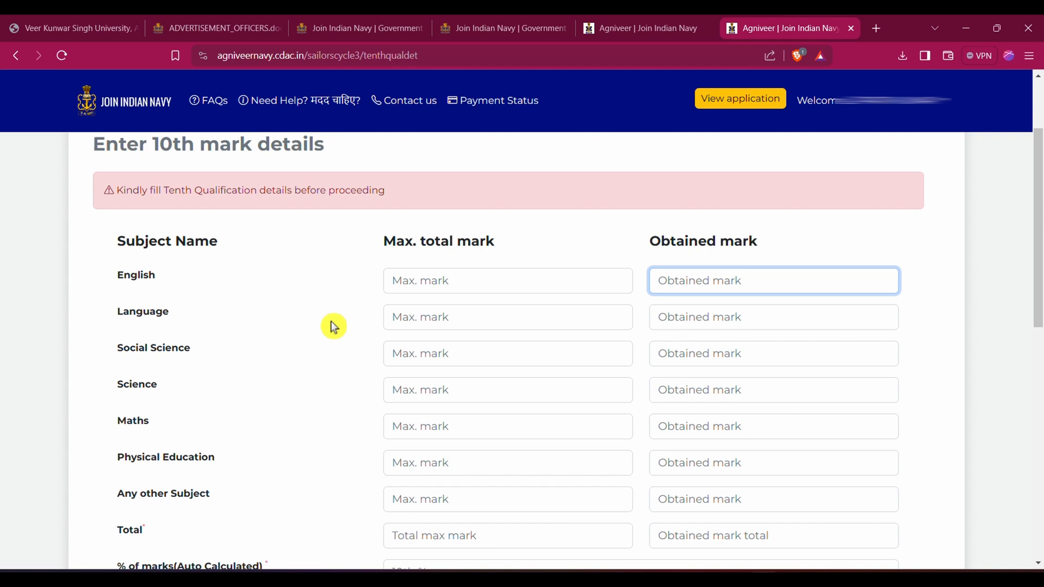
left_click(417, 322)
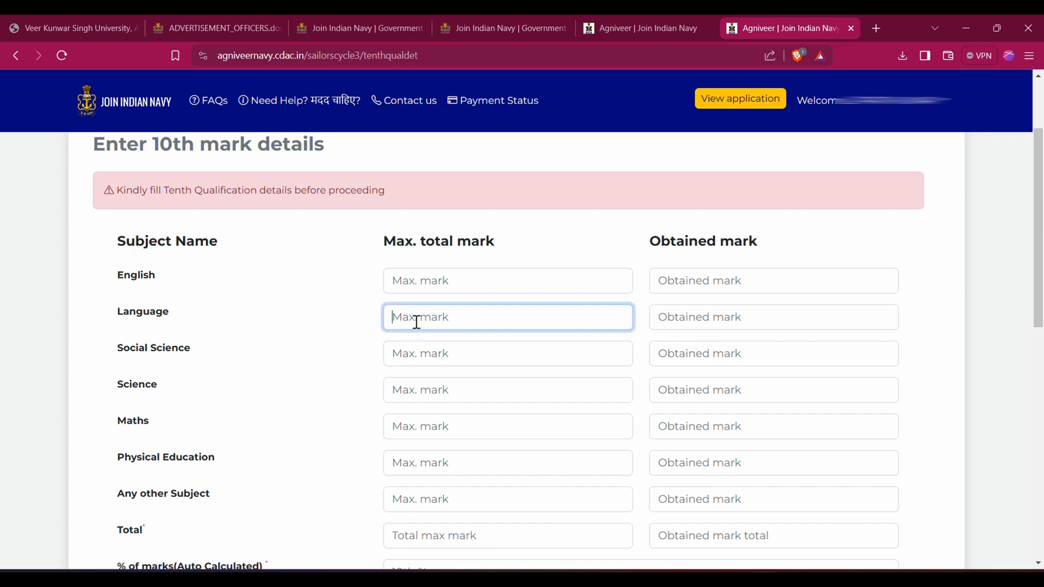
left_click(670, 320)
left_click(411, 319)
left_click(684, 323)
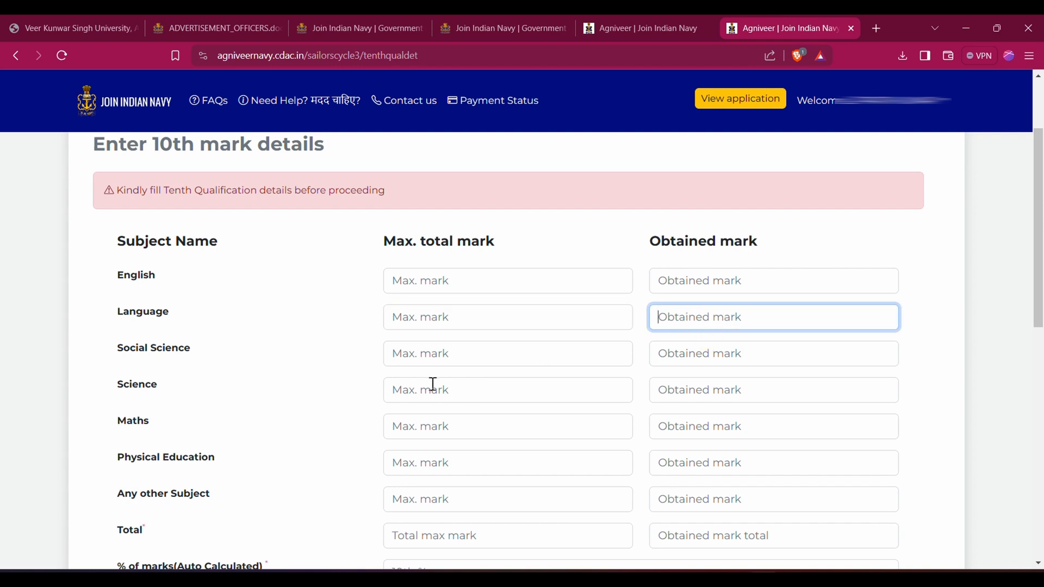
left_click(423, 355)
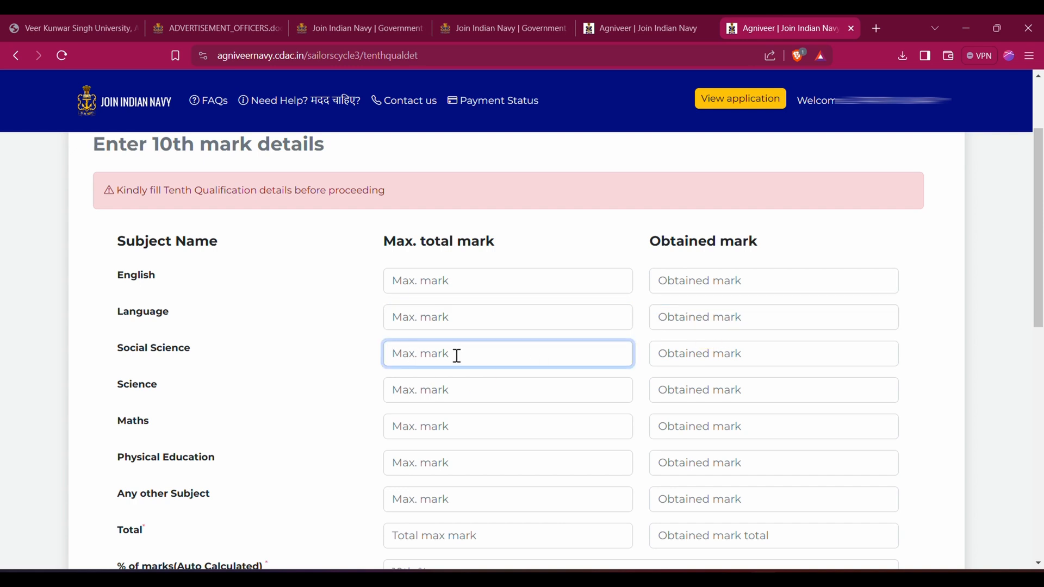
left_click(701, 360)
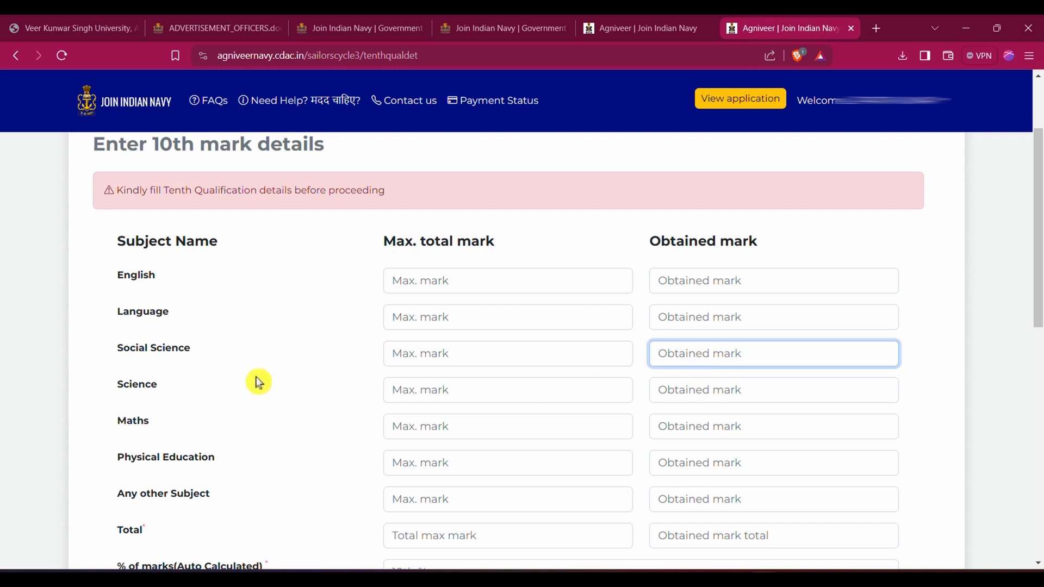
left_click(427, 389)
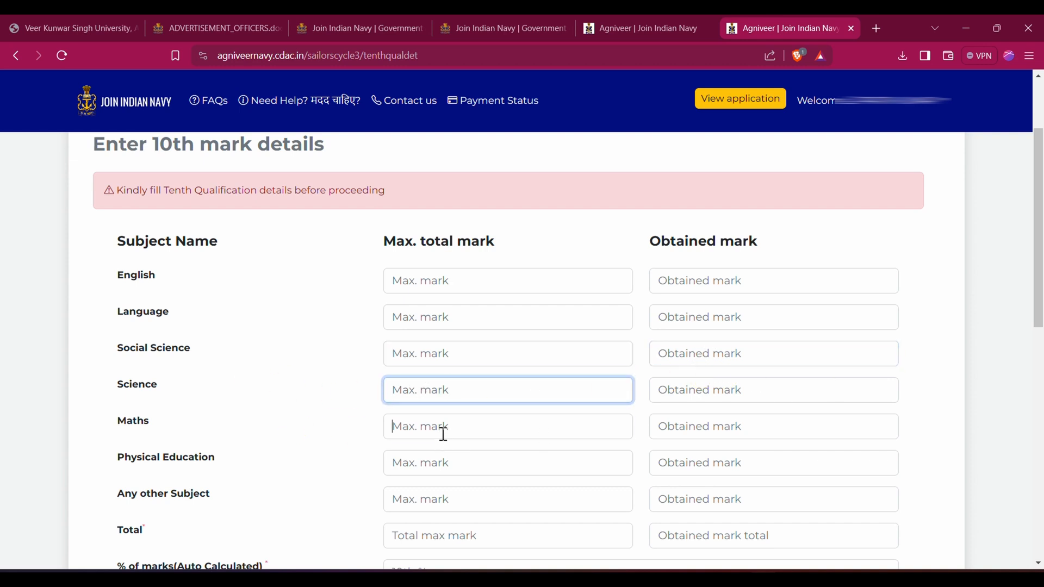
left_click(402, 473)
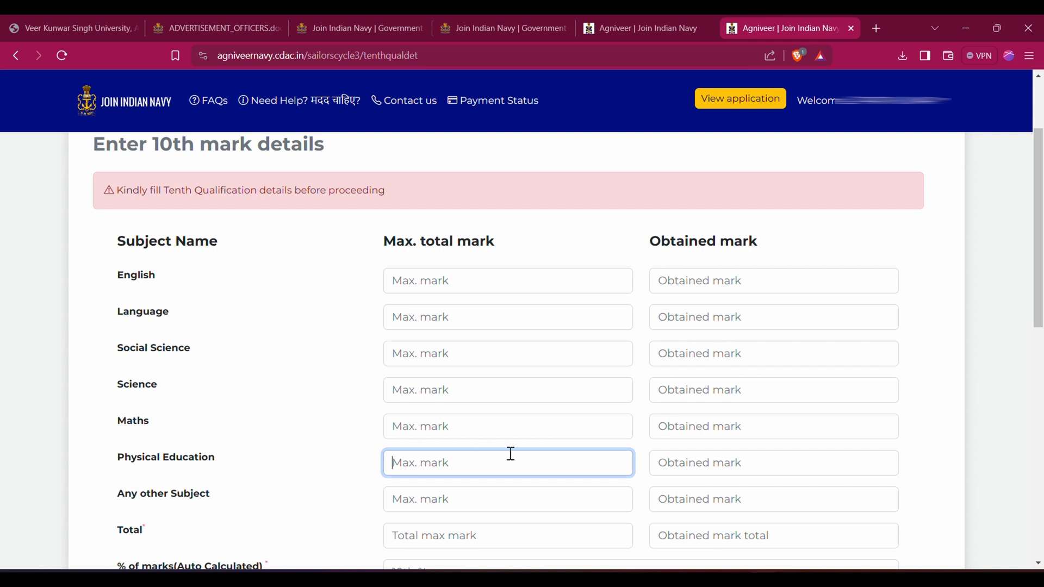
Examine the 10th mark fields for any other subject, the totals and the auto-calculated percentage
left_click_drag(1038, 274, 1039, 371)
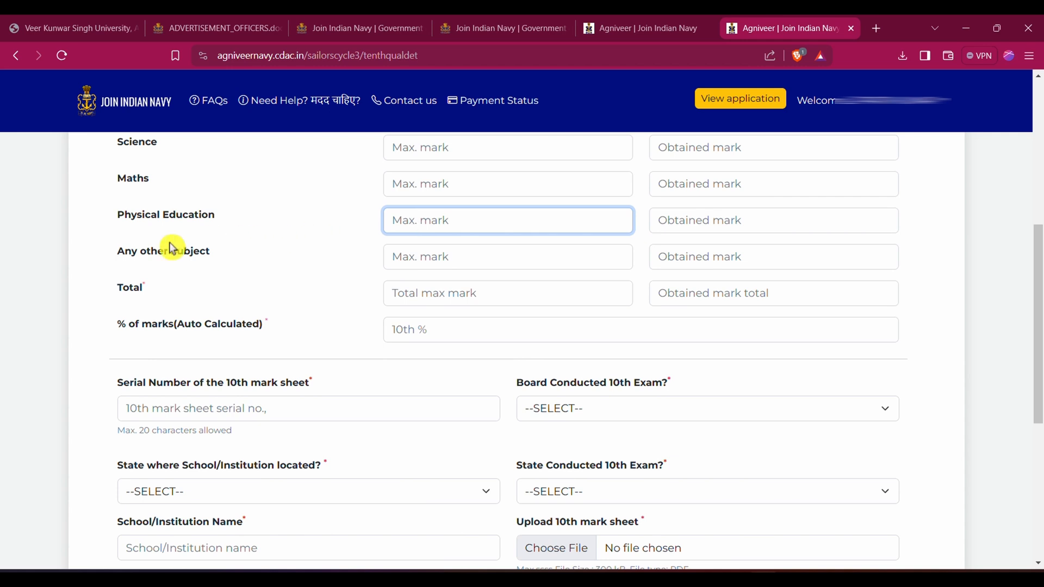
scroll(345, 255, "up", 3)
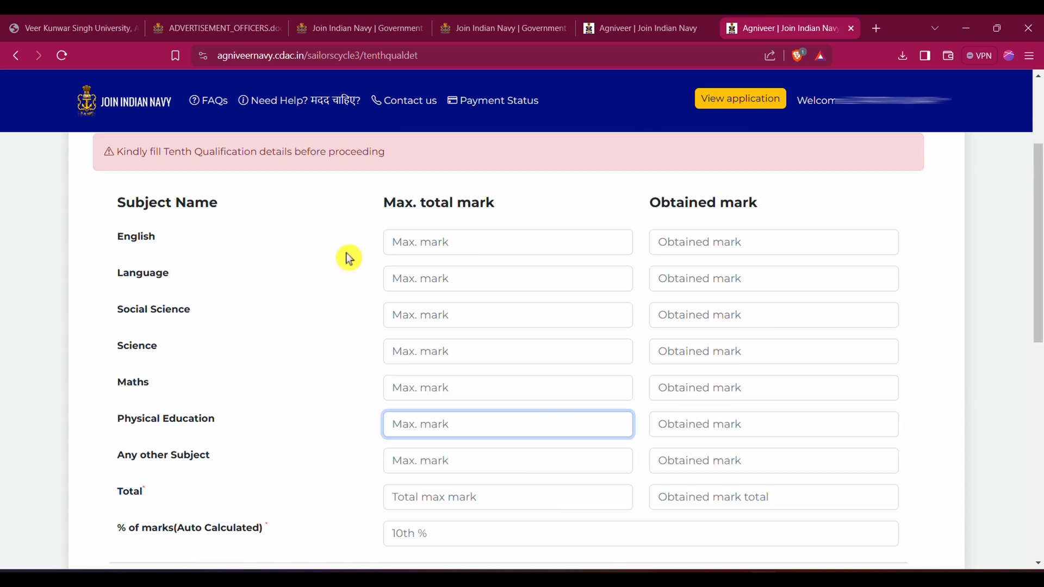
scroll(345, 255, "down", 3)
left_click(434, 259)
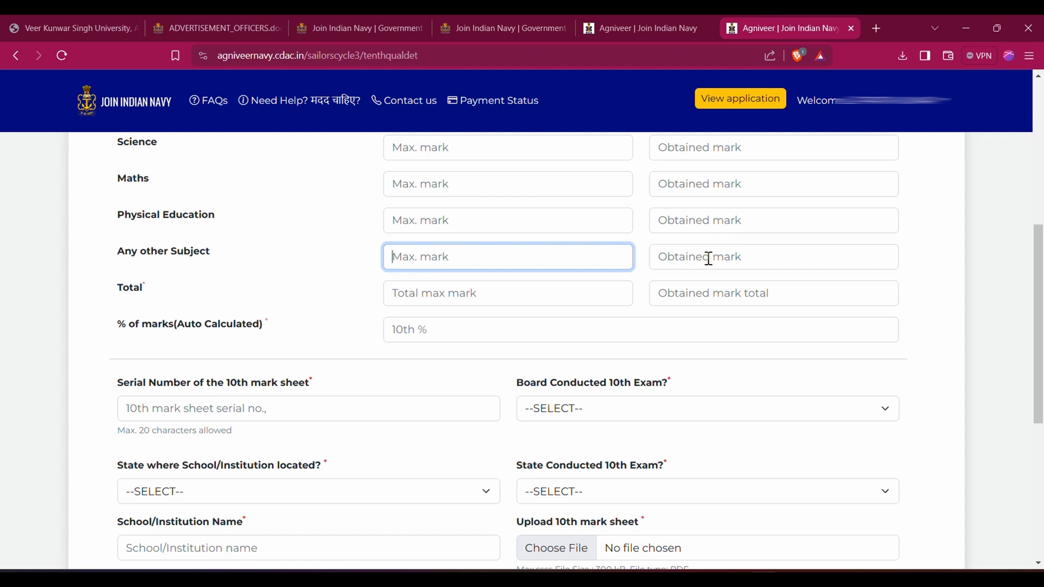
left_click(454, 299)
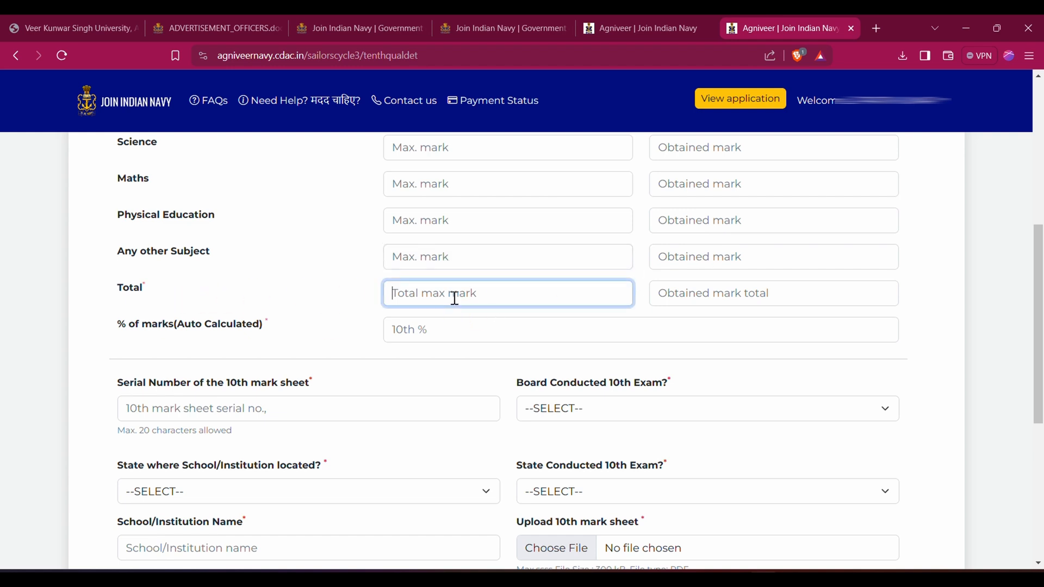
left_click(714, 295)
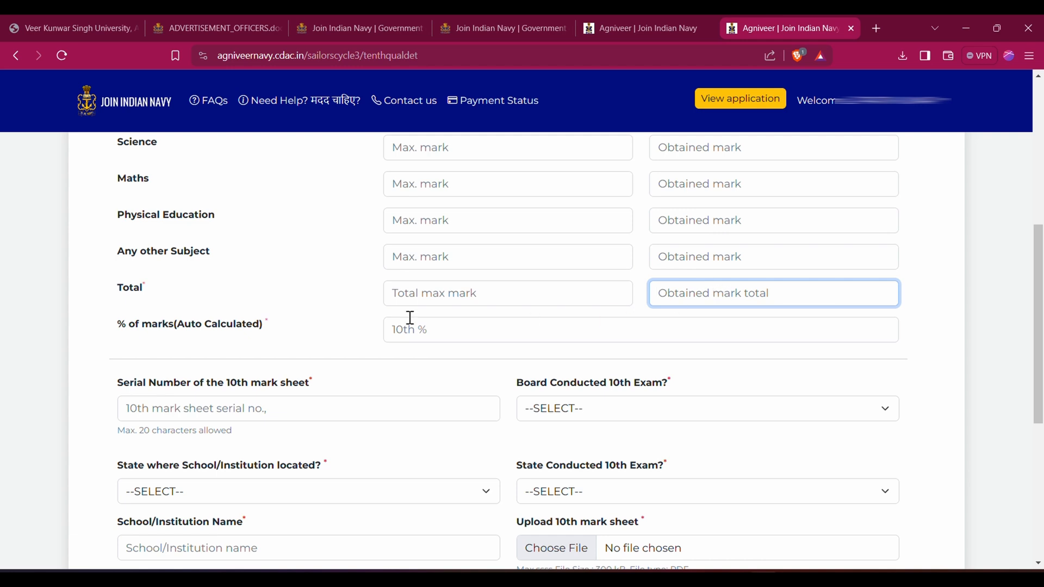
left_click(476, 338)
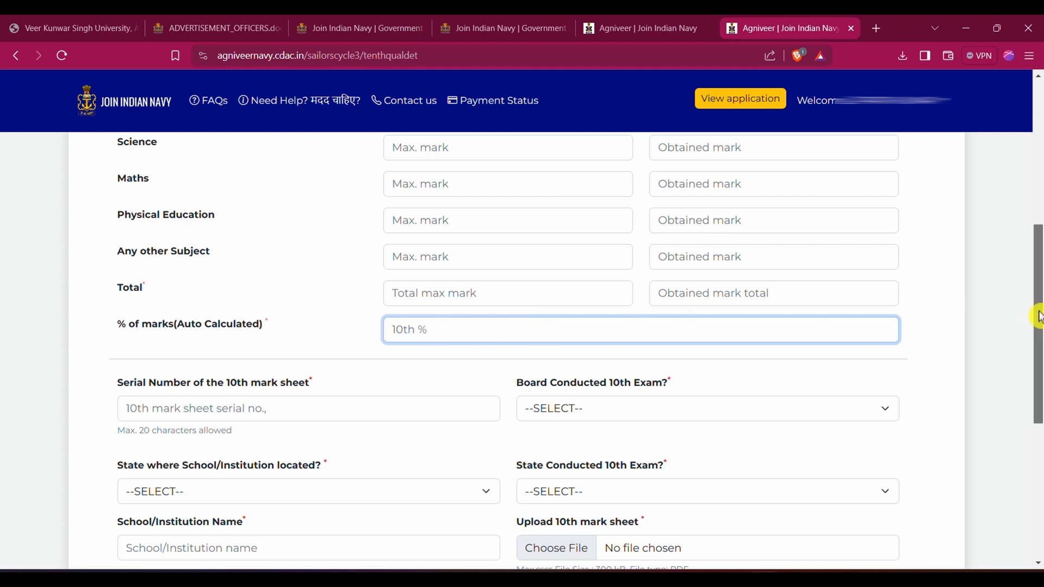
Review the 10th mark sheet serial number field and set the 10th exam board to Central Board of Secondary Education (CBSE)
scroll(1038, 317, "down", 2)
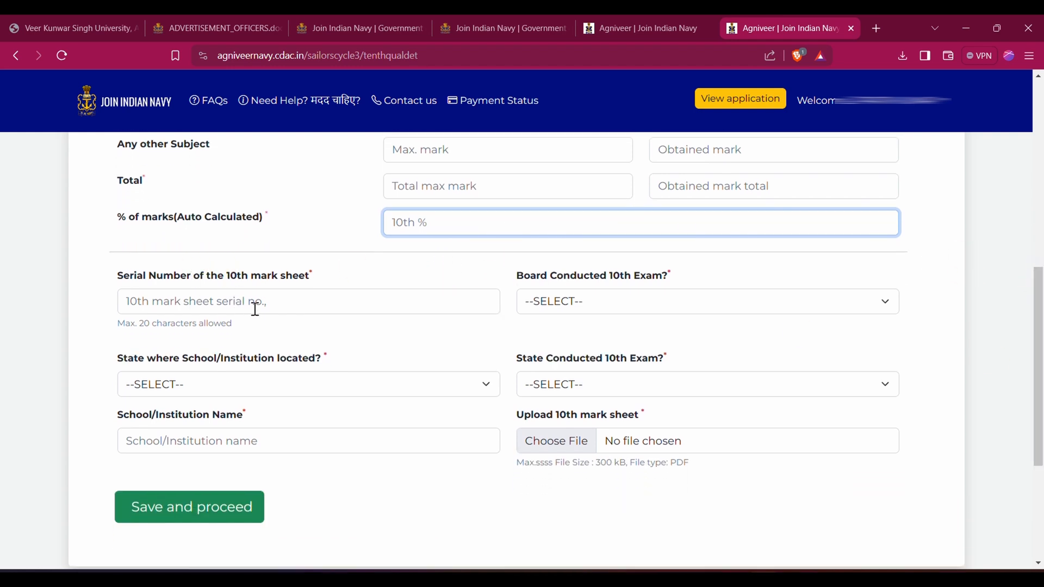
left_click(255, 309)
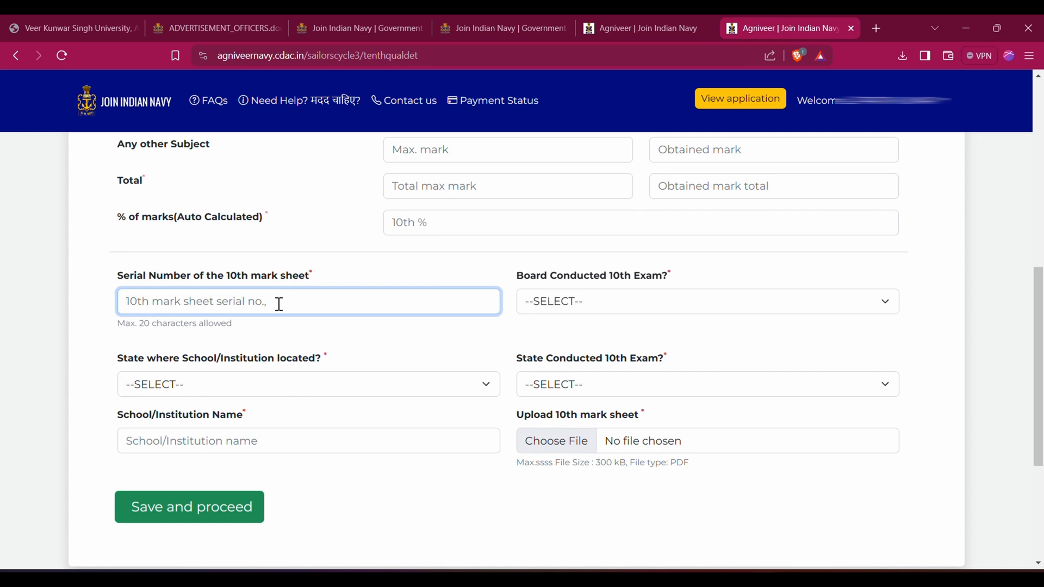
left_click(703, 303)
scroll(579, 261, "down", 1)
key("c")
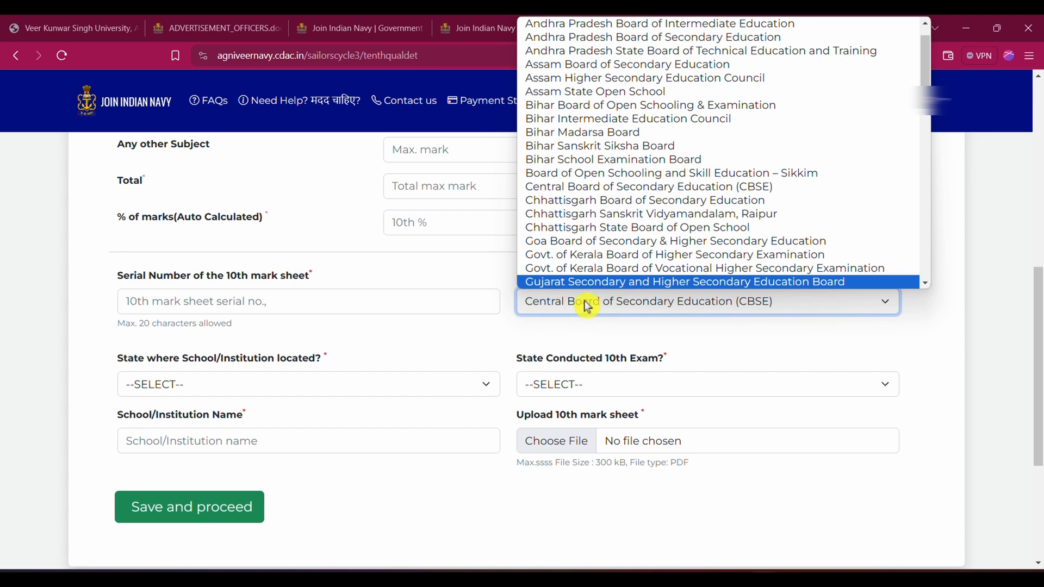
scroll(625, 256, "down", 1)
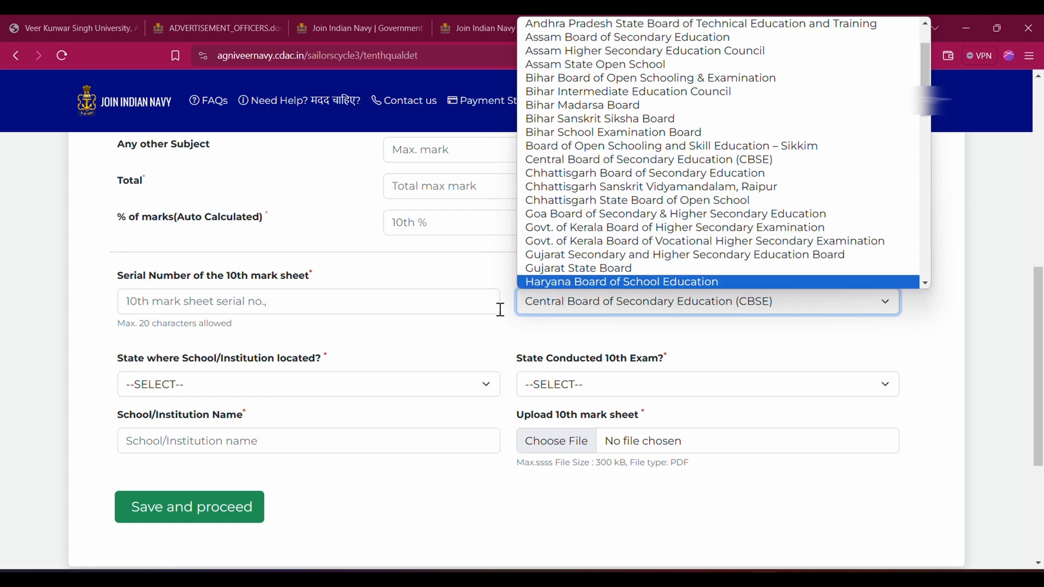
left_click(498, 329)
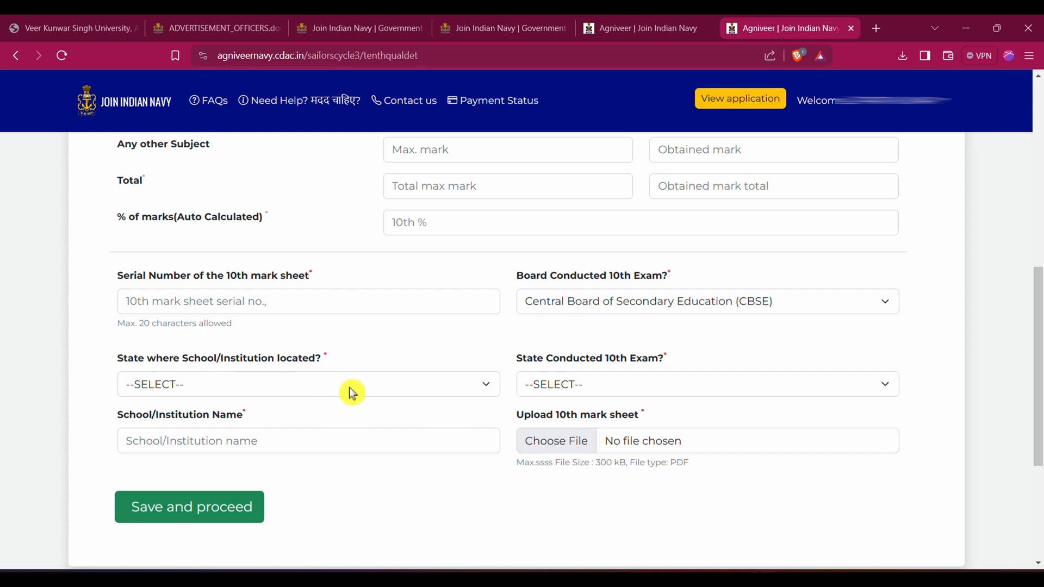
Set the school's state and the state that conducted the 10th exam to BIHAR, and save the 10th details to proceed
left_click(412, 394)
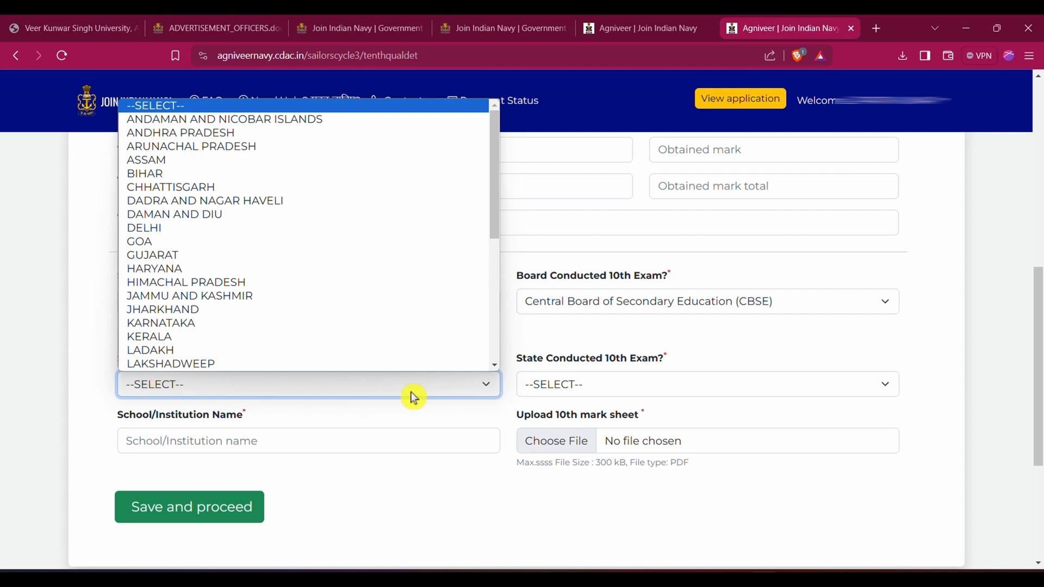
key("b")
left_click(572, 390)
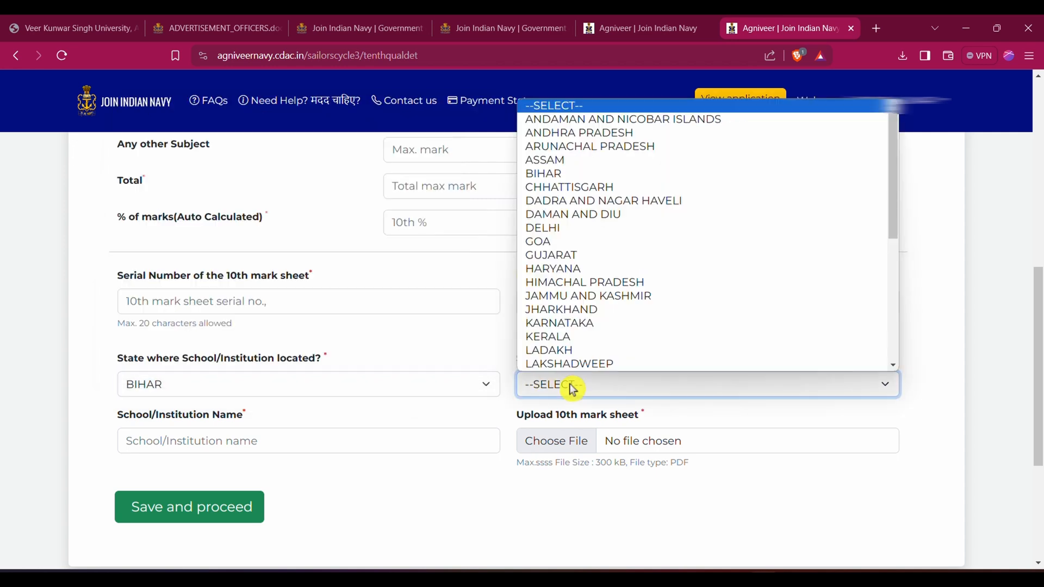
scroll(544, 370, "down", 1)
left_click(467, 346)
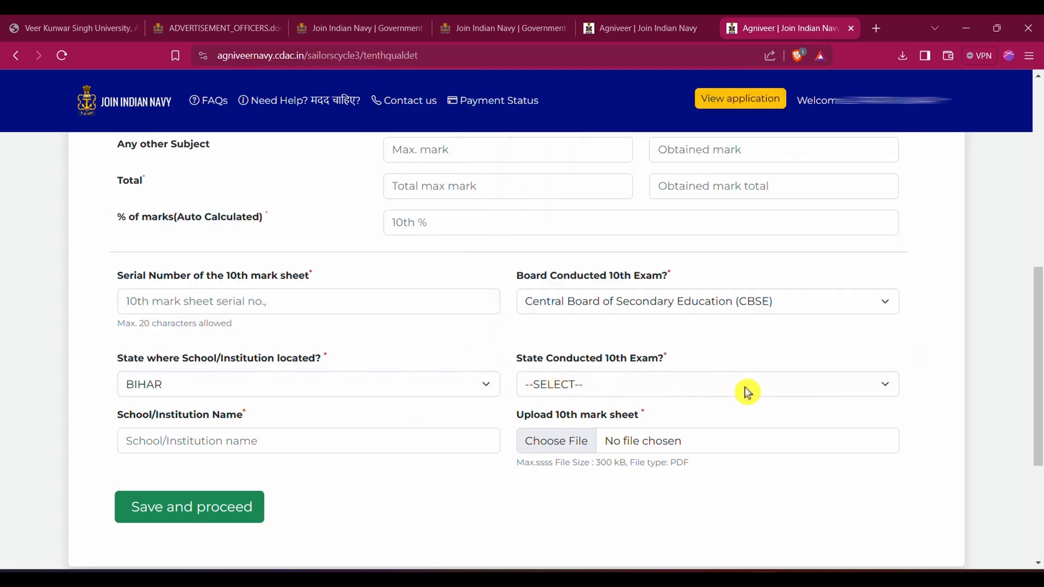
left_click(775, 386)
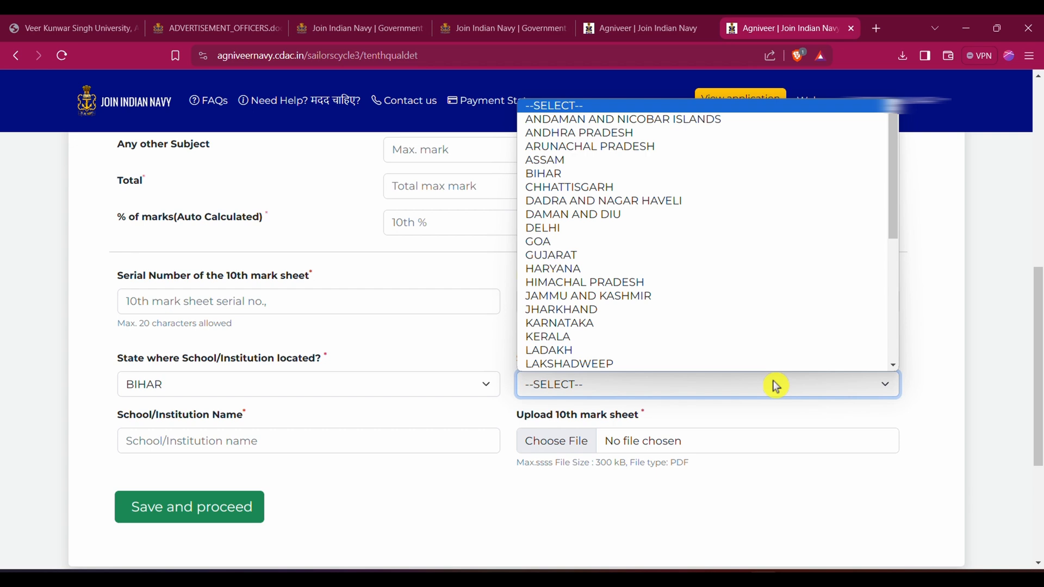
key("b")
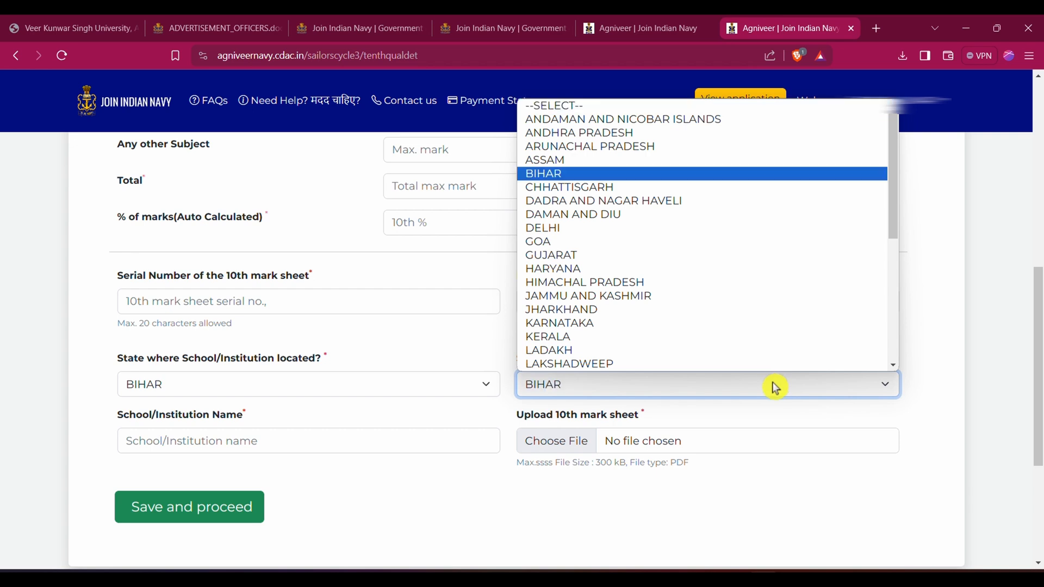
left_click(462, 465)
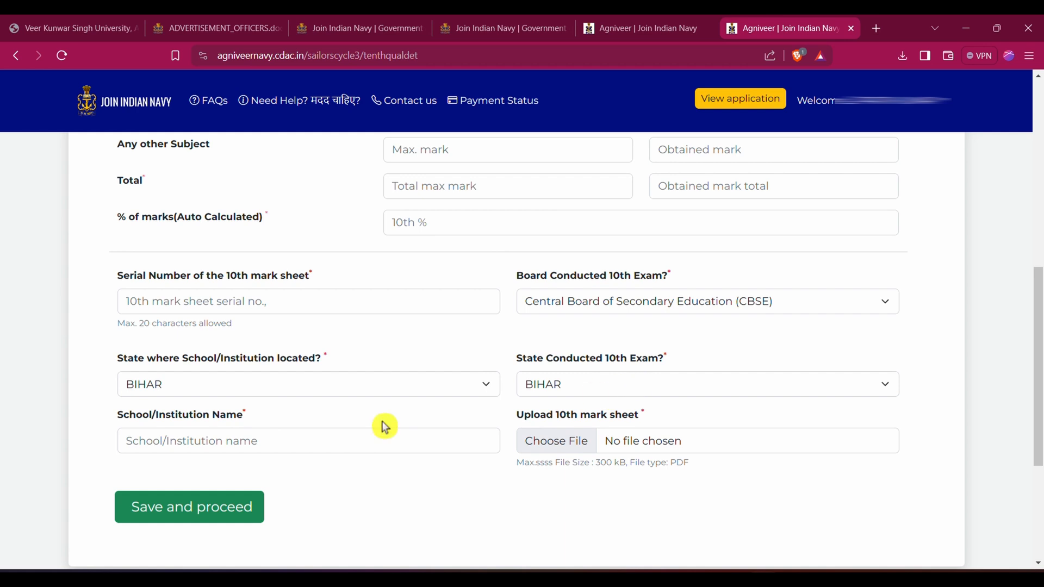
left_click(203, 446)
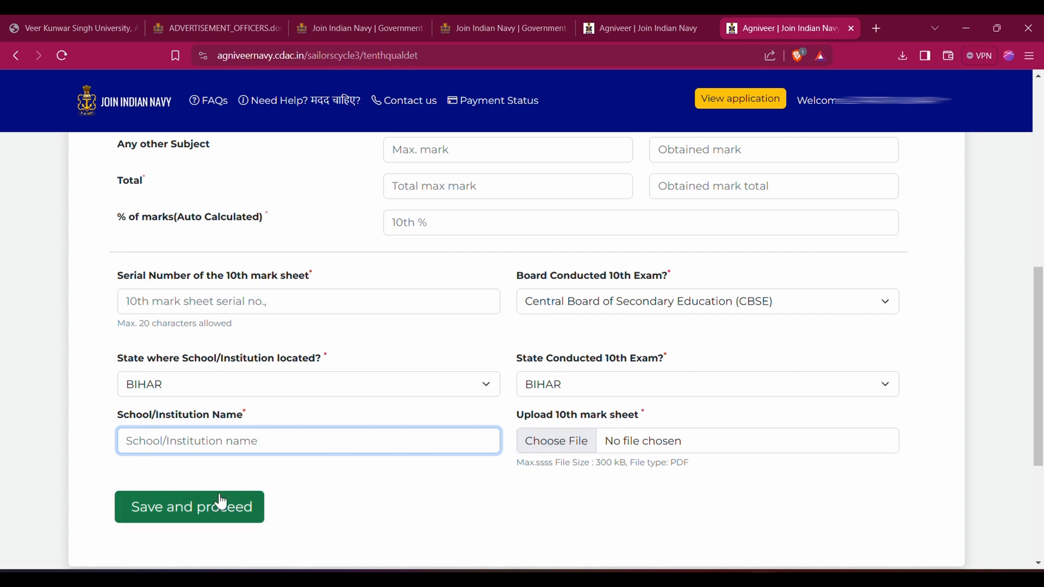
scroll(466, 484, "down", 4)
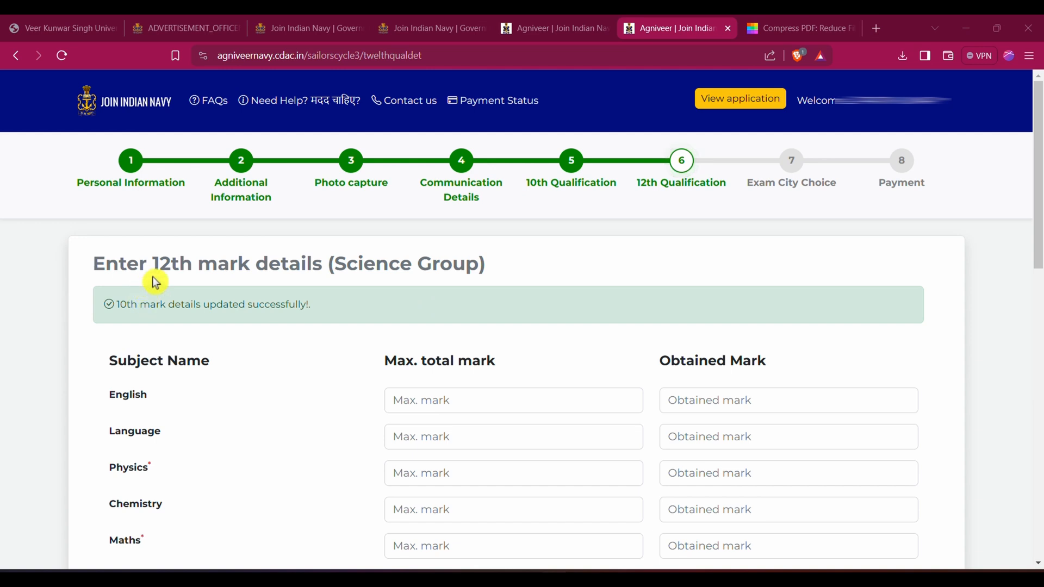
Examine the maximum and obtained mark fields for the 12th subjects, the totals and the auto-calculated percentage
scroll(1038, 268, "down", 3)
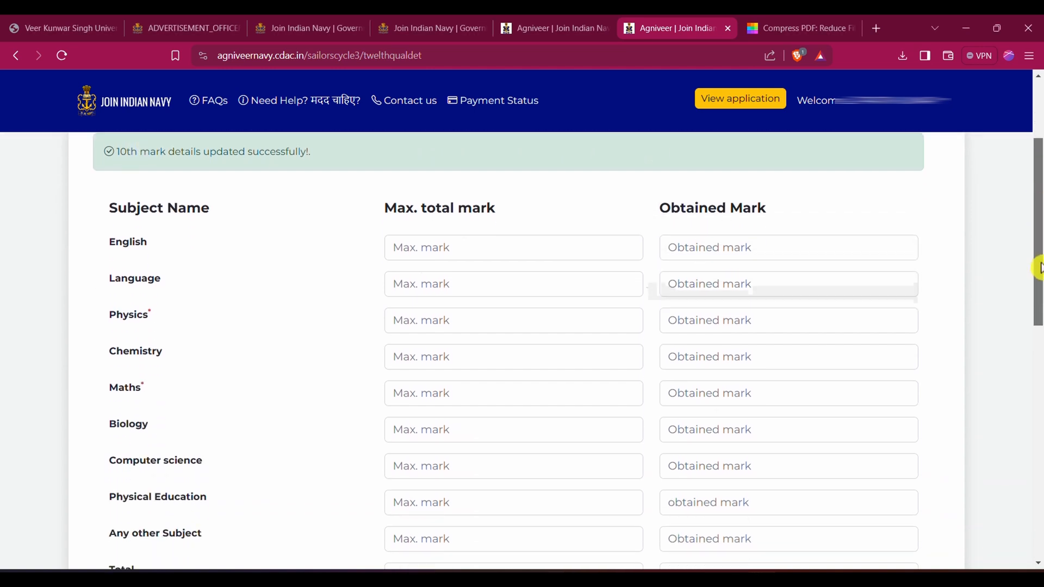
scroll(1039, 268, "down", 1)
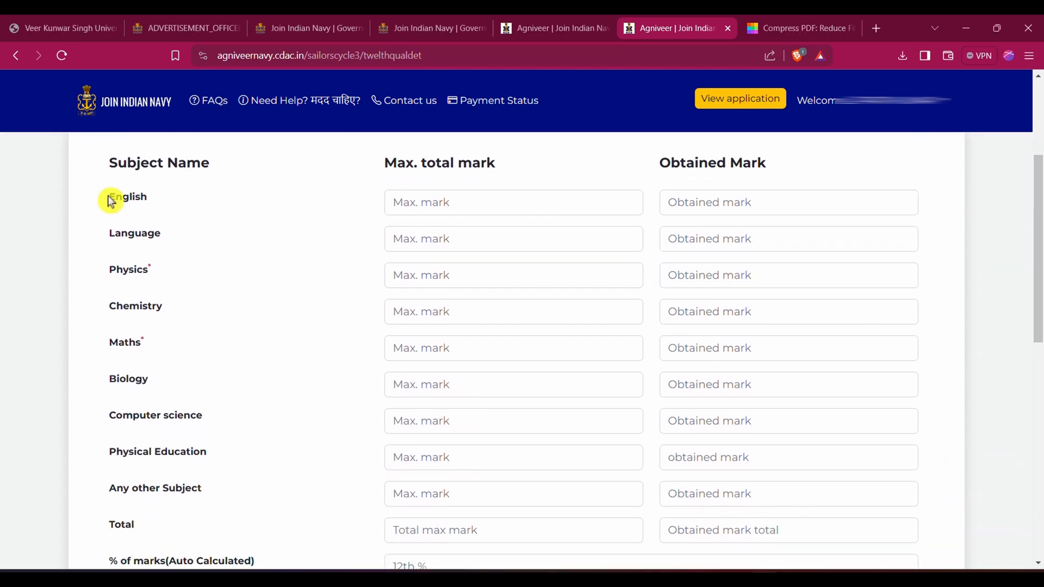
left_click(424, 202)
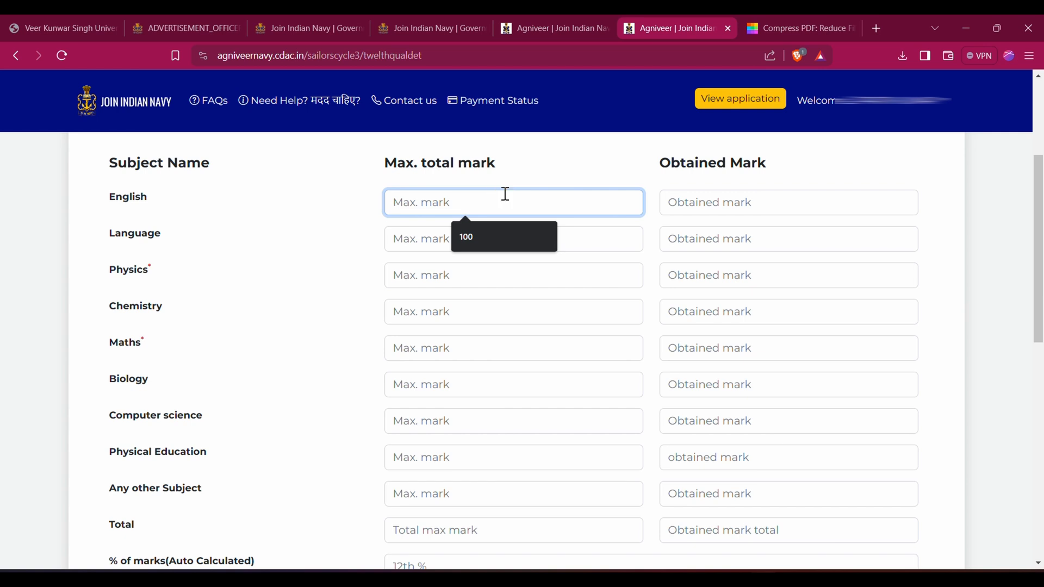
left_click(747, 201)
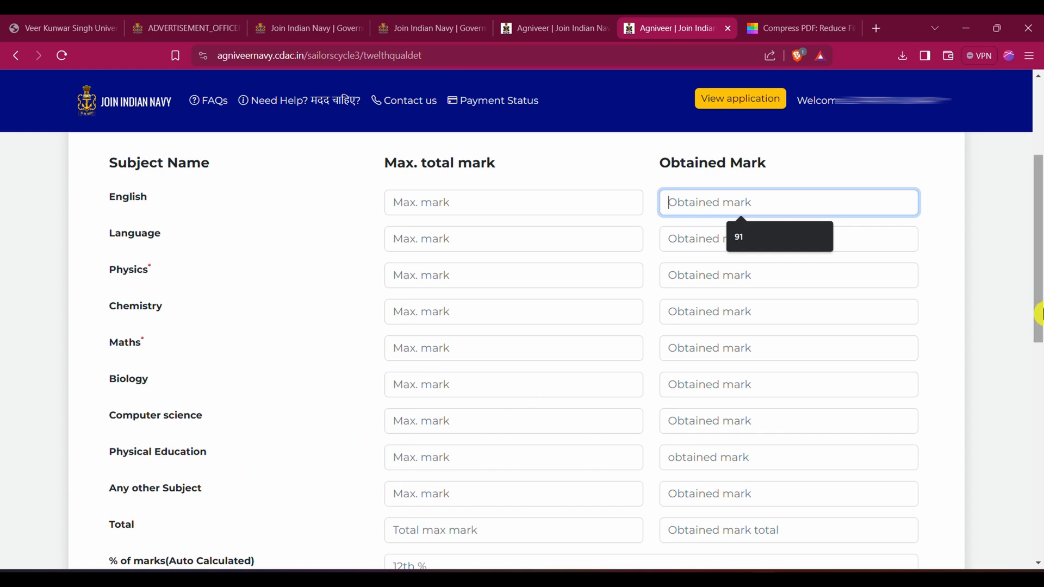
left_click_drag(1039, 312, 1039, 377)
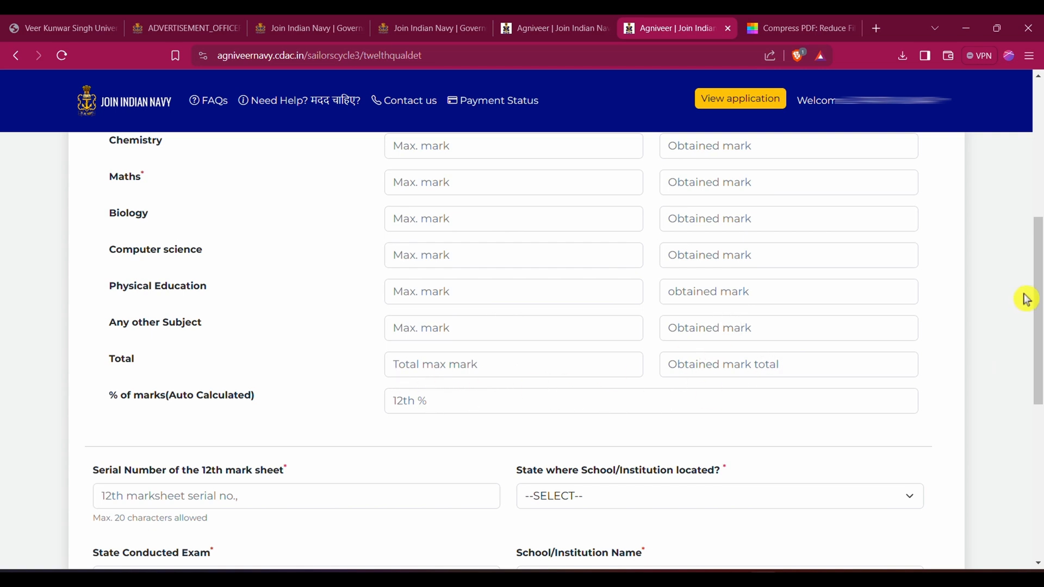
left_click_drag(1038, 307, 1038, 367)
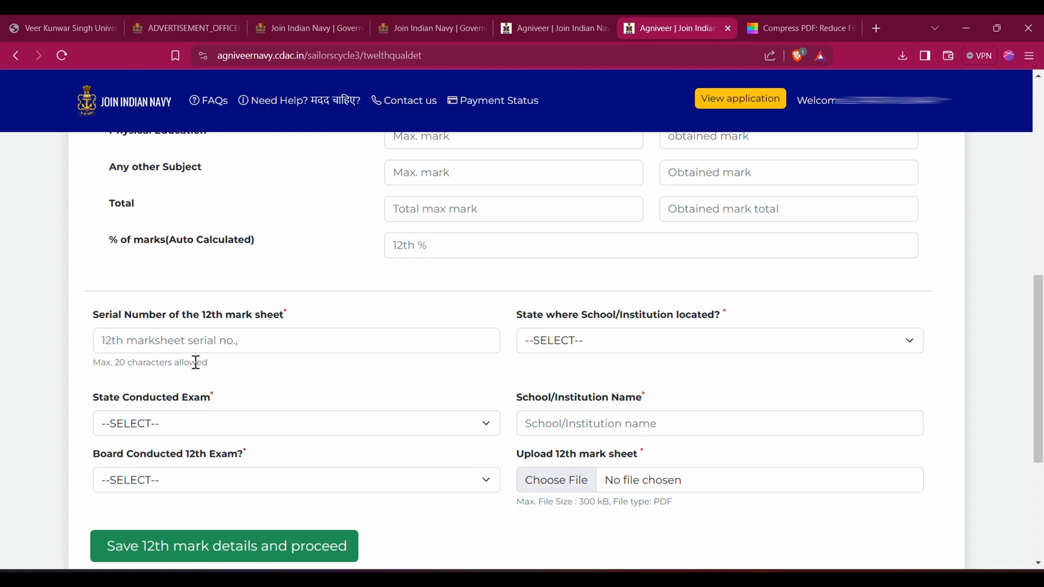
Review the 12th mark sheet serial number field and set both the school's state and the state that conducted the exam to BIHAR
left_click(227, 341)
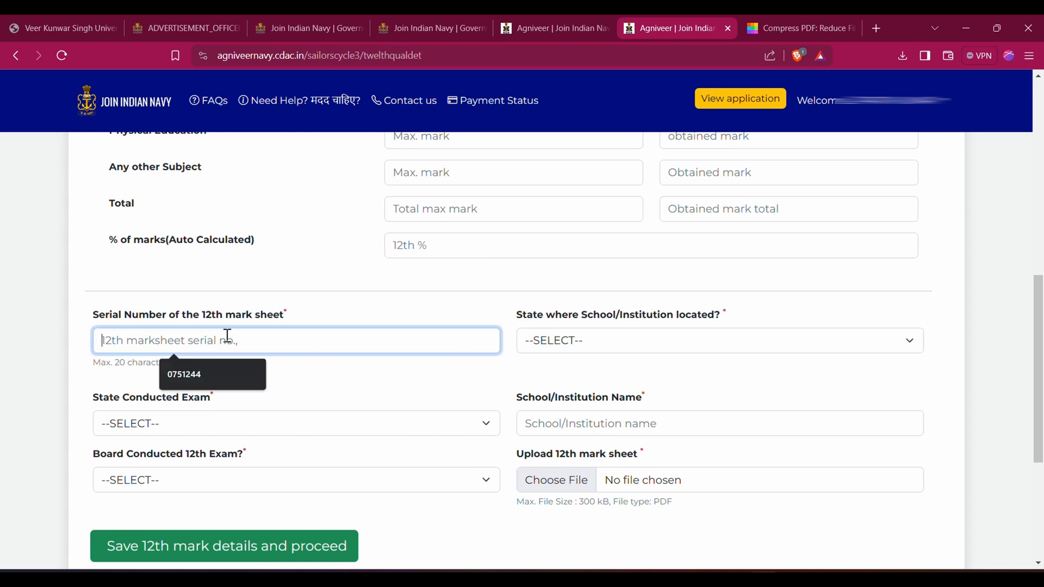
left_click(329, 364)
left_click(597, 346)
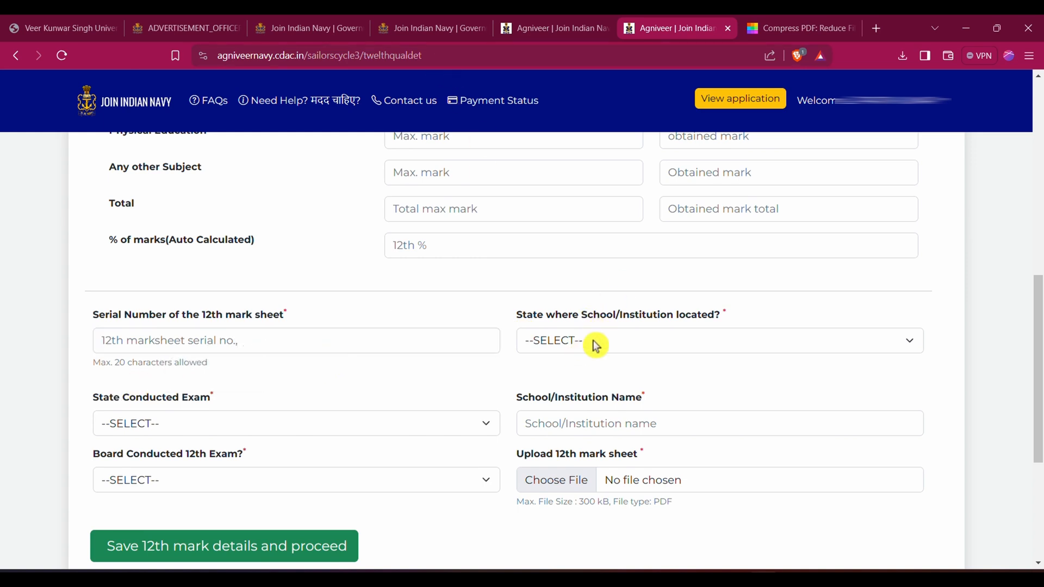
left_click(664, 343)
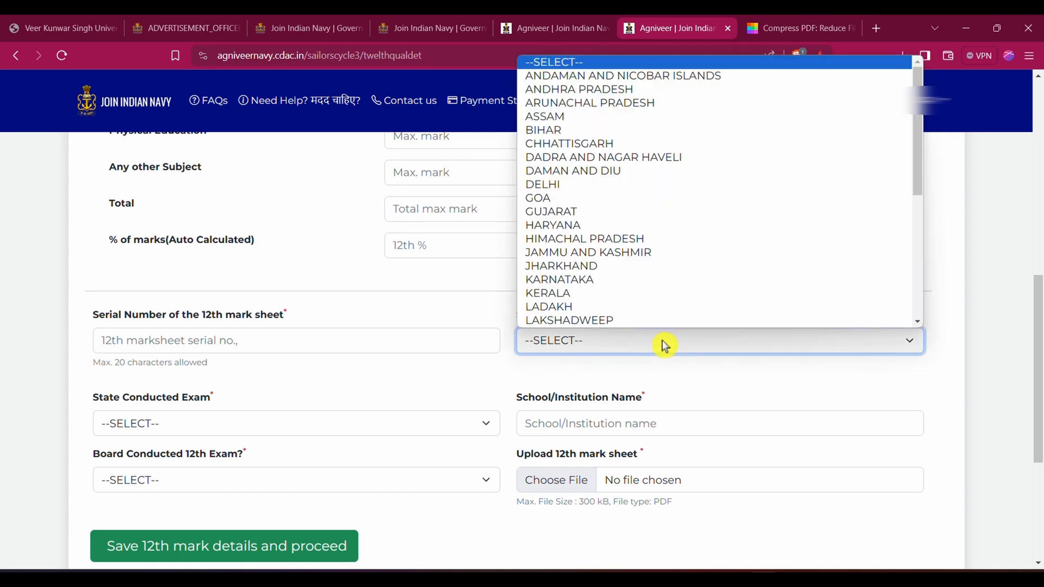
key("b")
left_click(725, 391)
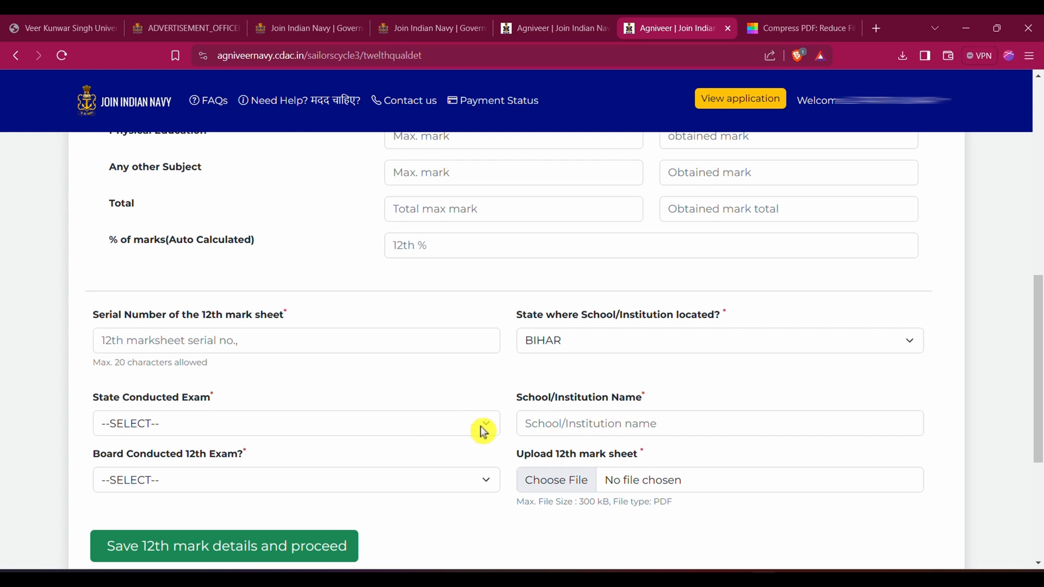
key("b")
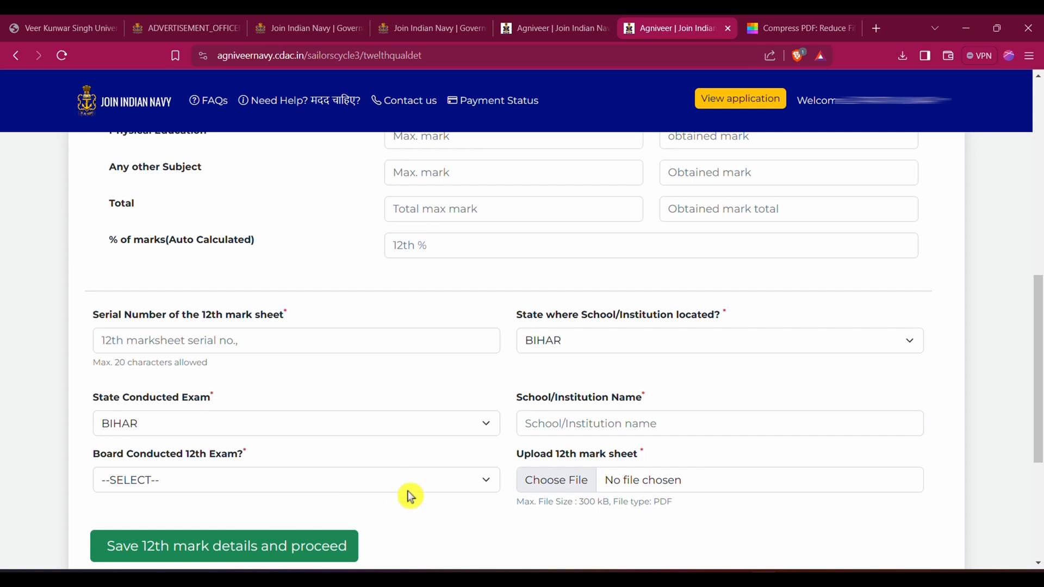
Review the list of boards for the 12th exam and save the 12th mark details to proceed to the exam city choice
left_click(442, 484)
scroll(326, 326, "down", 1)
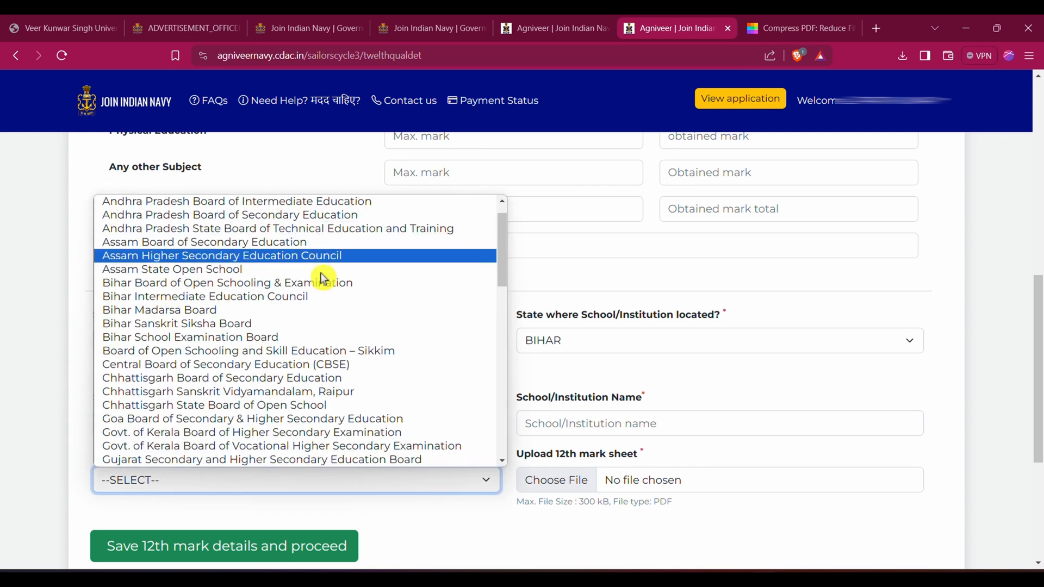
scroll(299, 435, "down", 1)
left_click(303, 483)
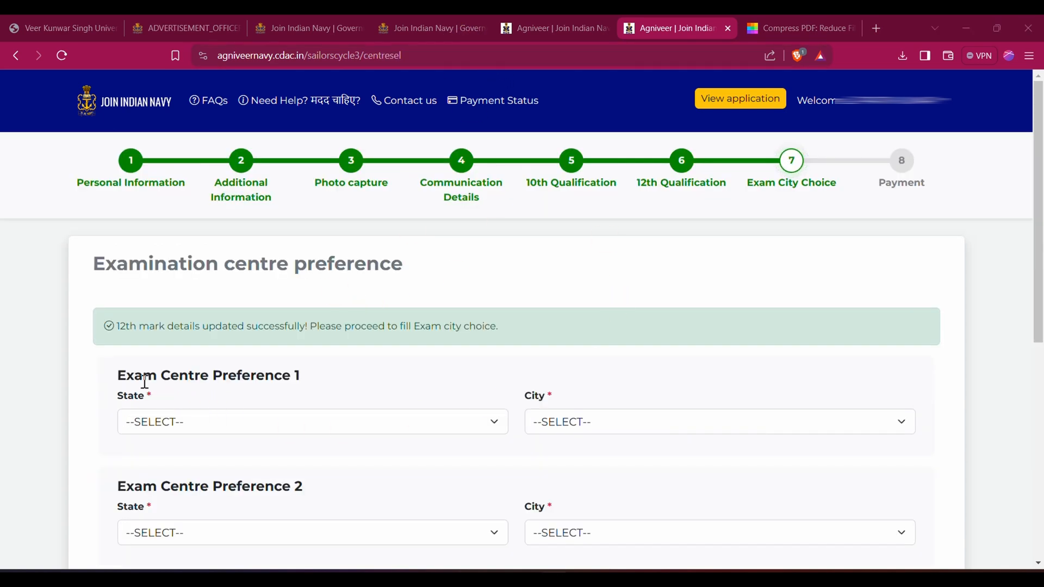
Set Exam Centre Preference 1 to the state BIHAR and the city Patna
left_click(305, 428)
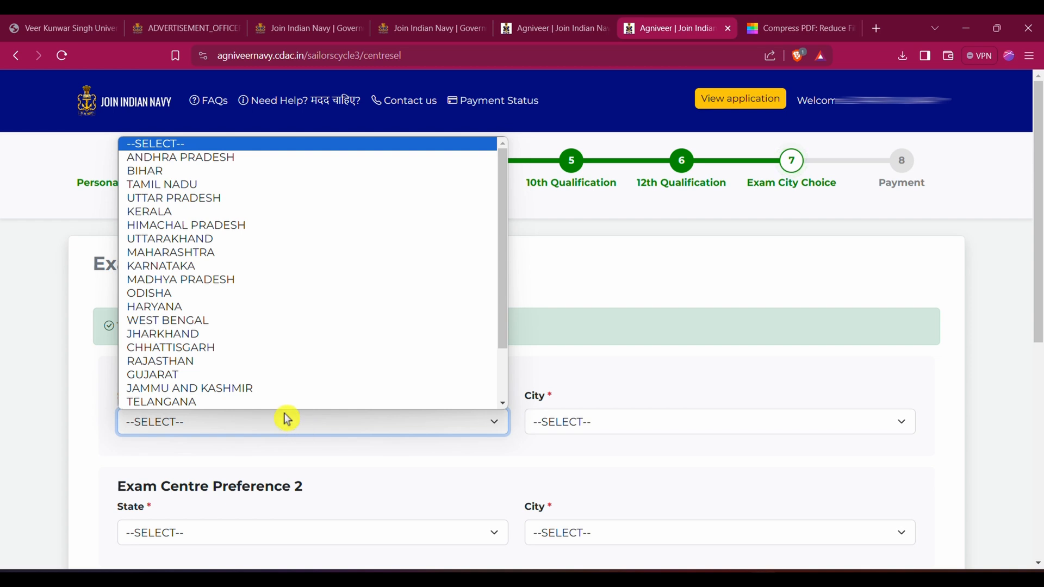
key("b")
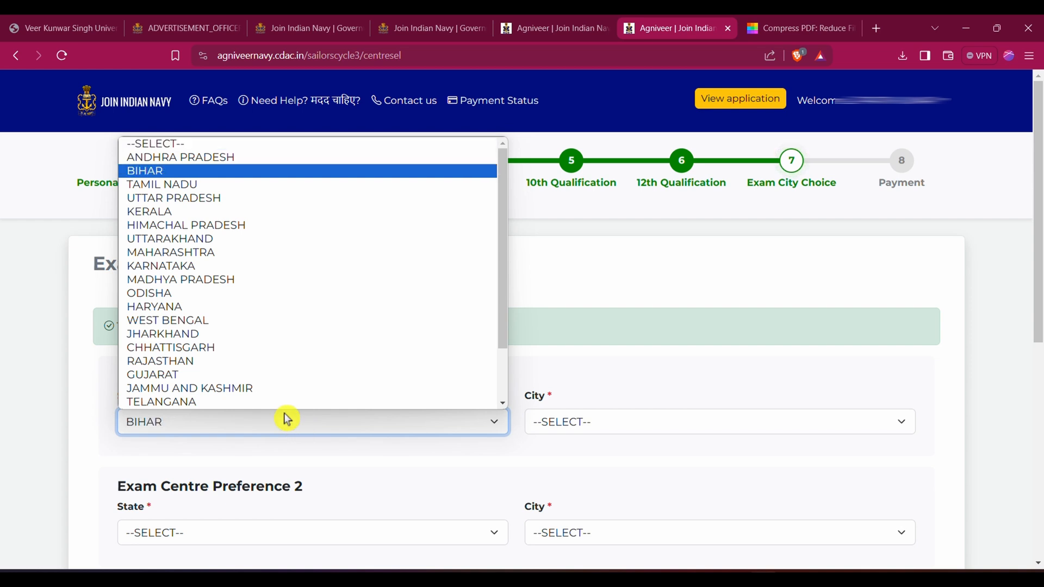
left_click(606, 430)
left_click(607, 430)
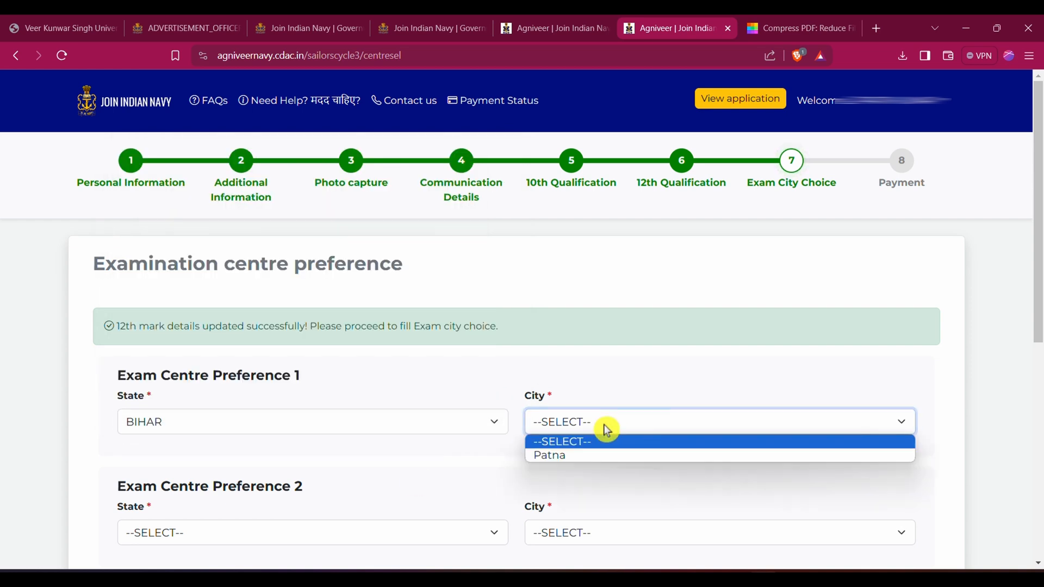
left_click(573, 458)
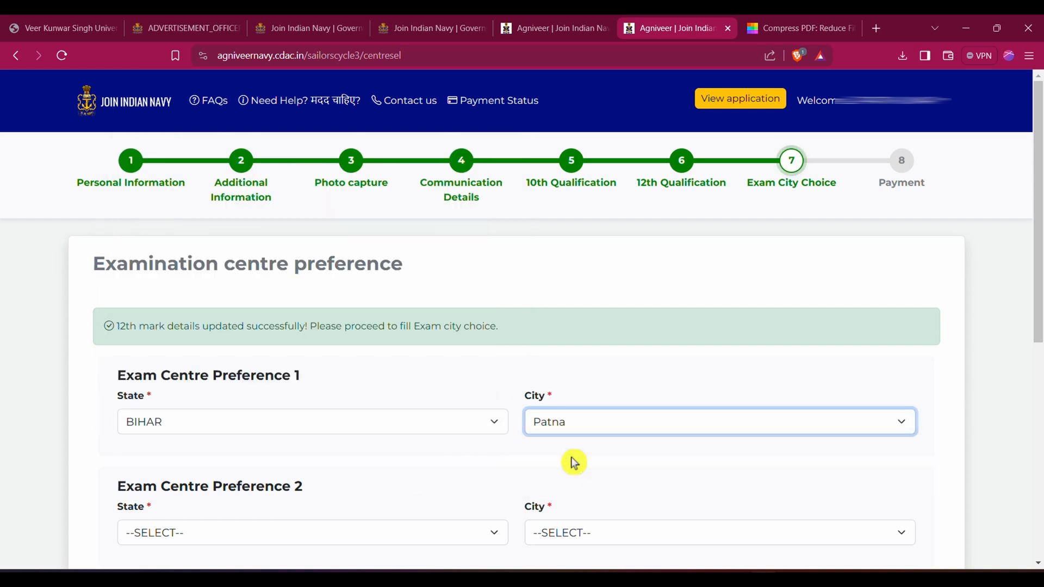
Try to set Exam Centre Preference 2 to a city in BIHAR
left_click(377, 537)
scroll(251, 462, "down", 1)
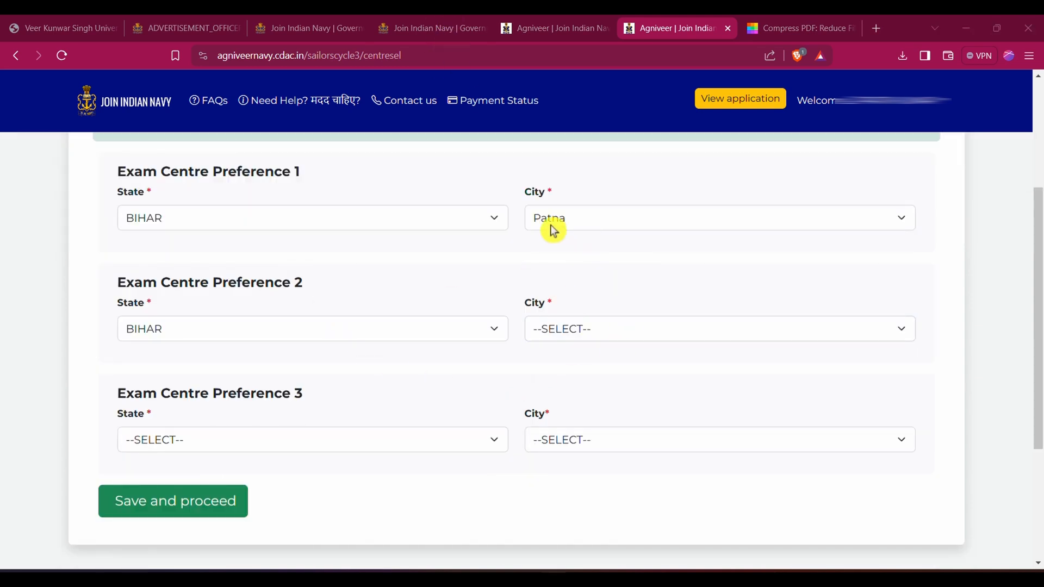
left_click(607, 337)
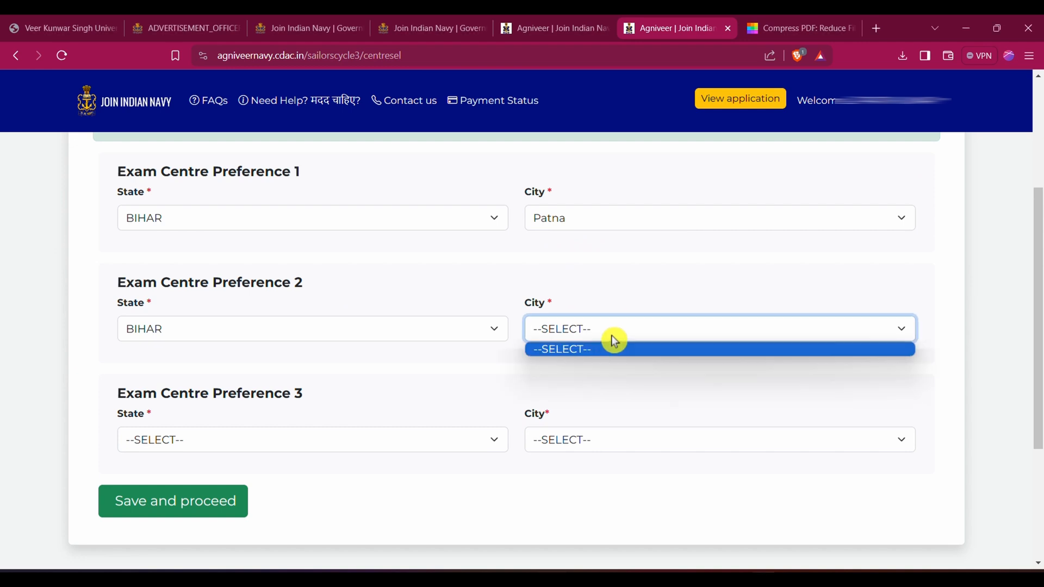
Set Exam Centre Preference 2 to the state UTTAR PRADESH and the city Varanasi
left_click(430, 326)
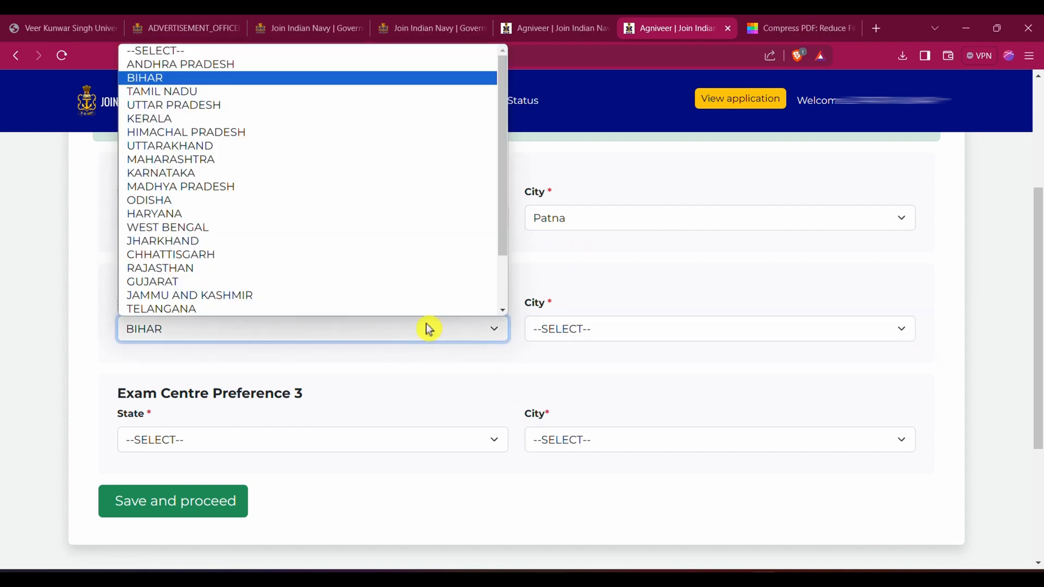
key("Down")
key("Down")
left_click(602, 331)
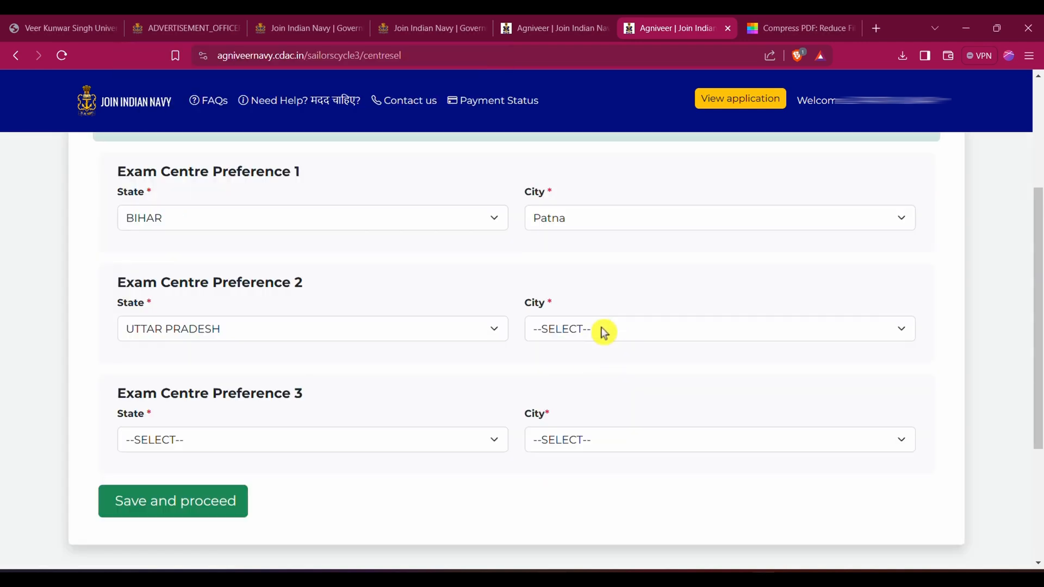
left_click(601, 332)
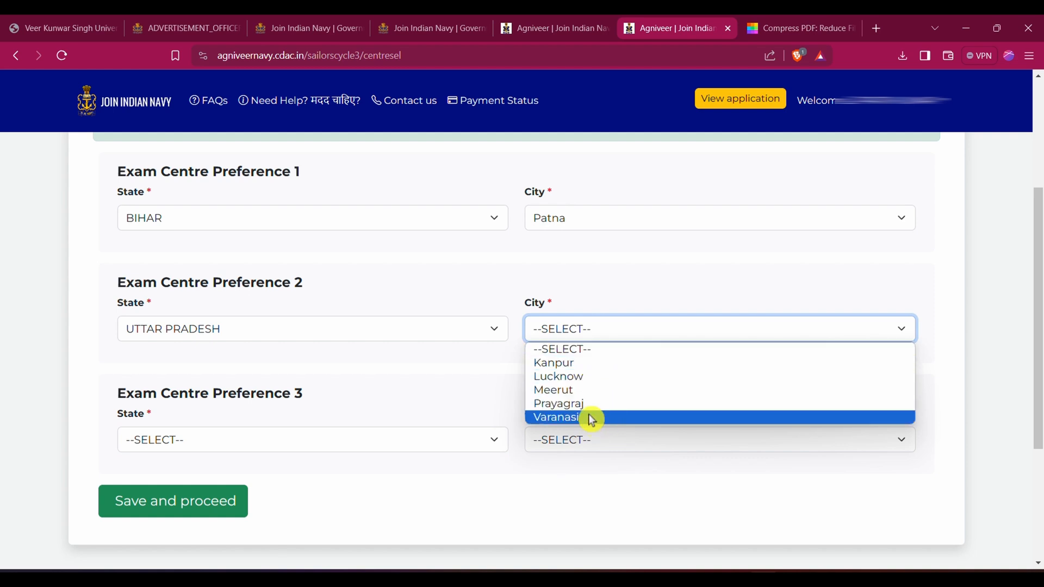
left_click(591, 418)
Set Exam Centre Preference 3 to UTTAR PRADESH and Prayagraj, and save the centre preferences to proceed to payment
left_click(459, 447)
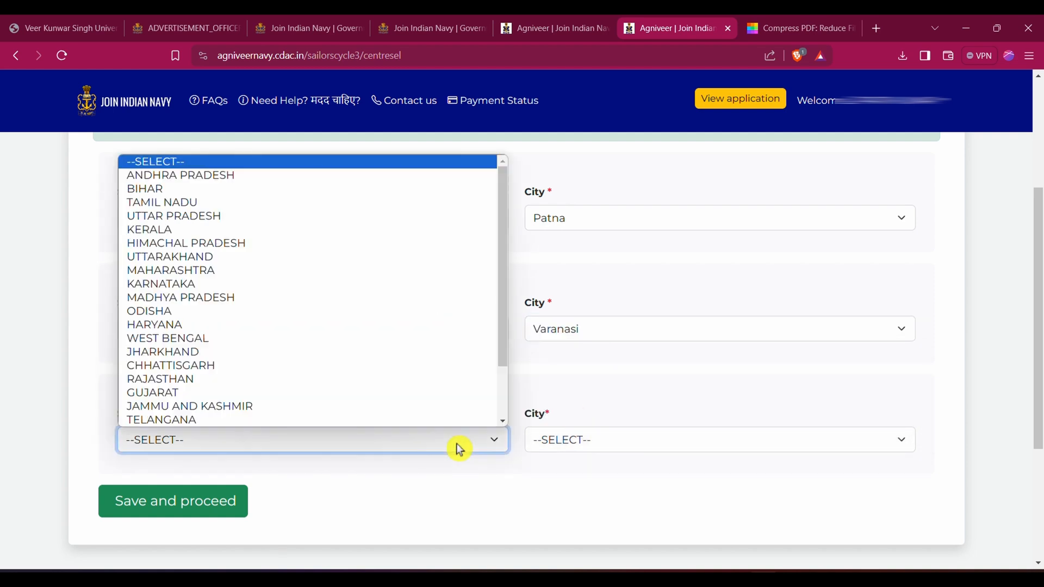
key("u")
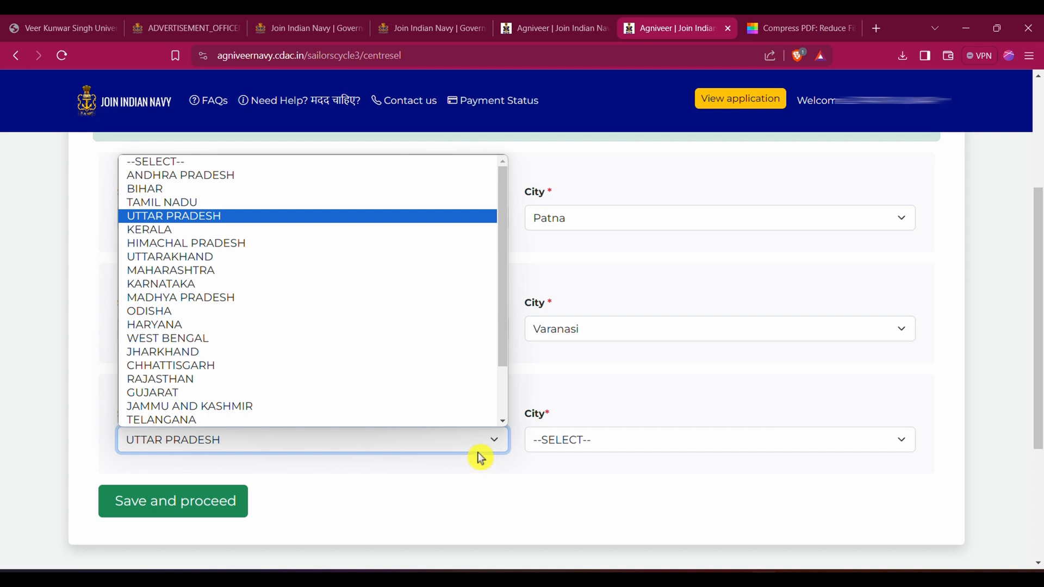
left_click(599, 442)
left_click(599, 441)
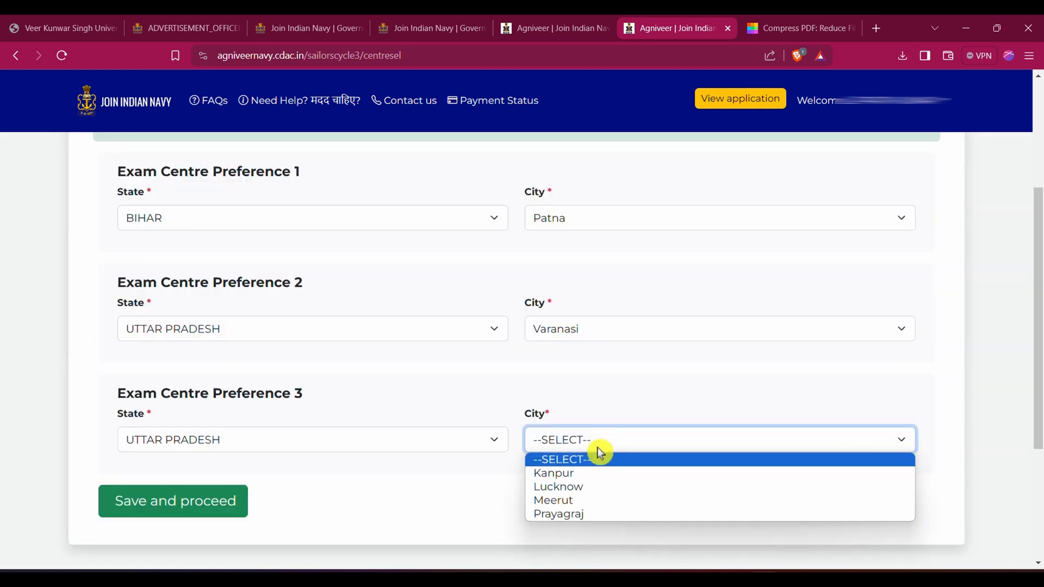
left_click(581, 514)
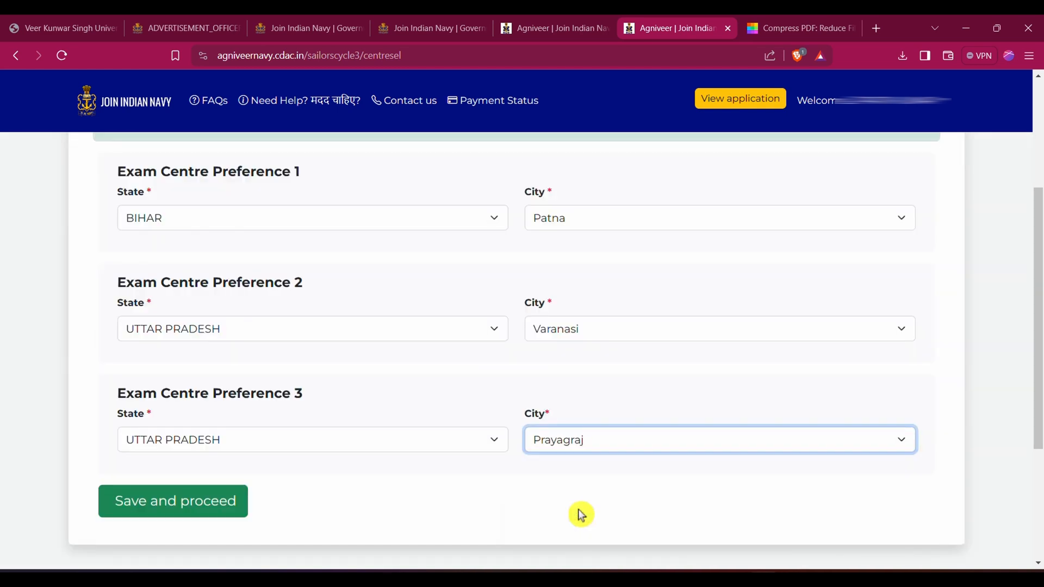
left_click(176, 505)
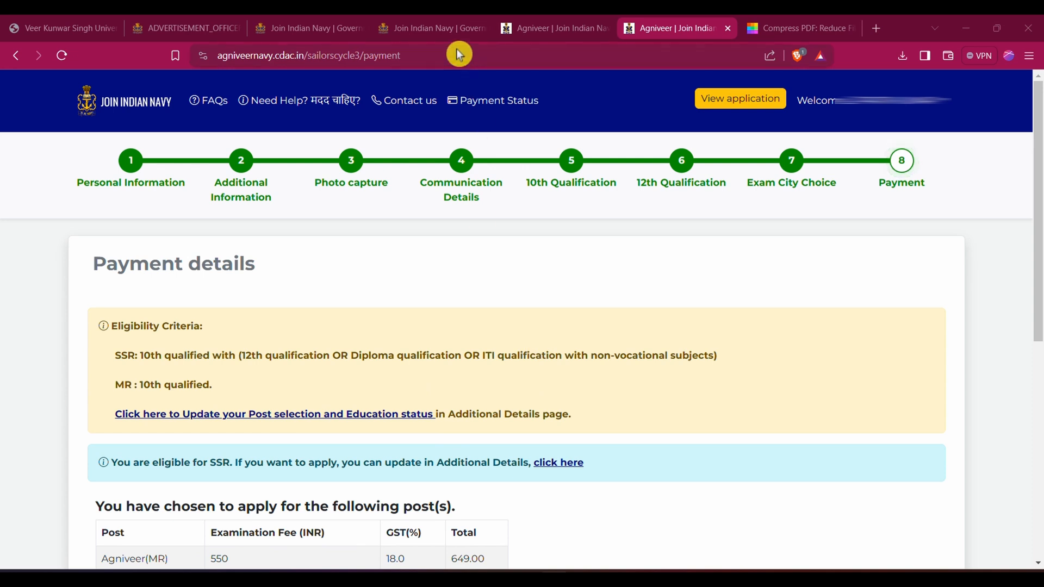
Choose SBIePay for the Agniveer (MR) examination fee, proceed to the payment gateway and select UPI as the payment method
scroll(461, 159, "down", 5)
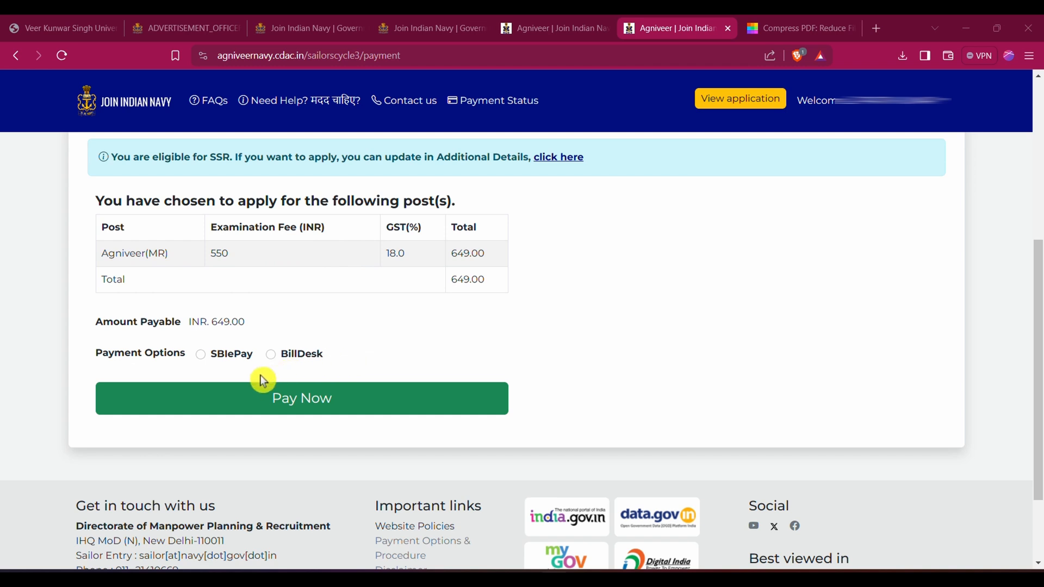
left_click(270, 391)
left_click(202, 357)
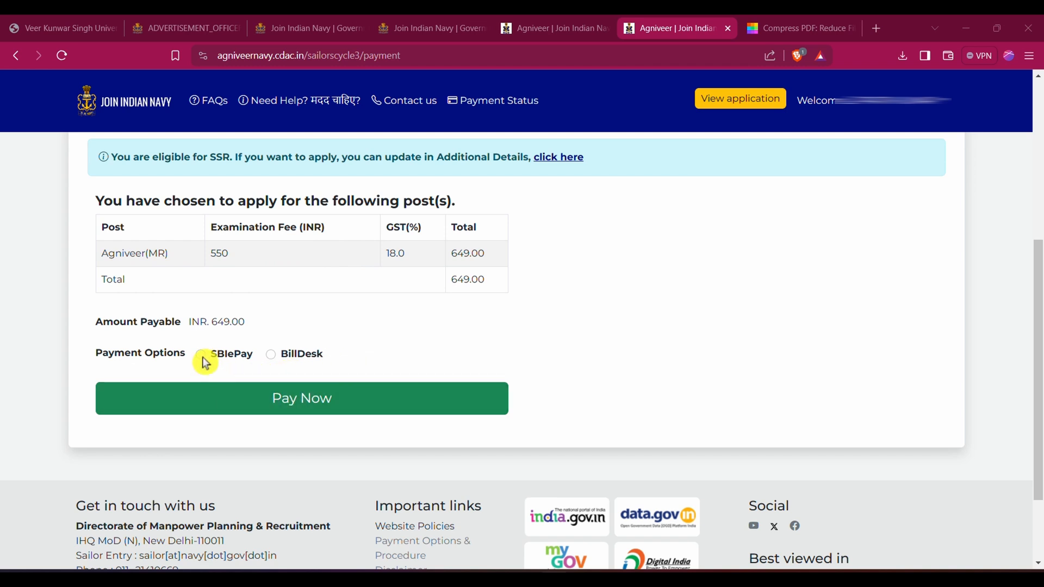
left_click(312, 404)
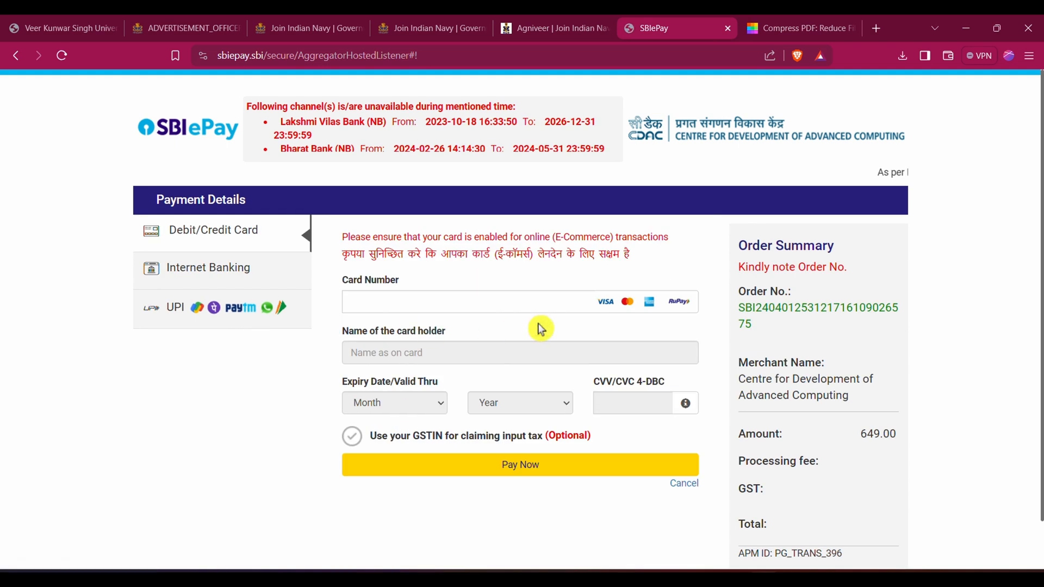
left_click(227, 317)
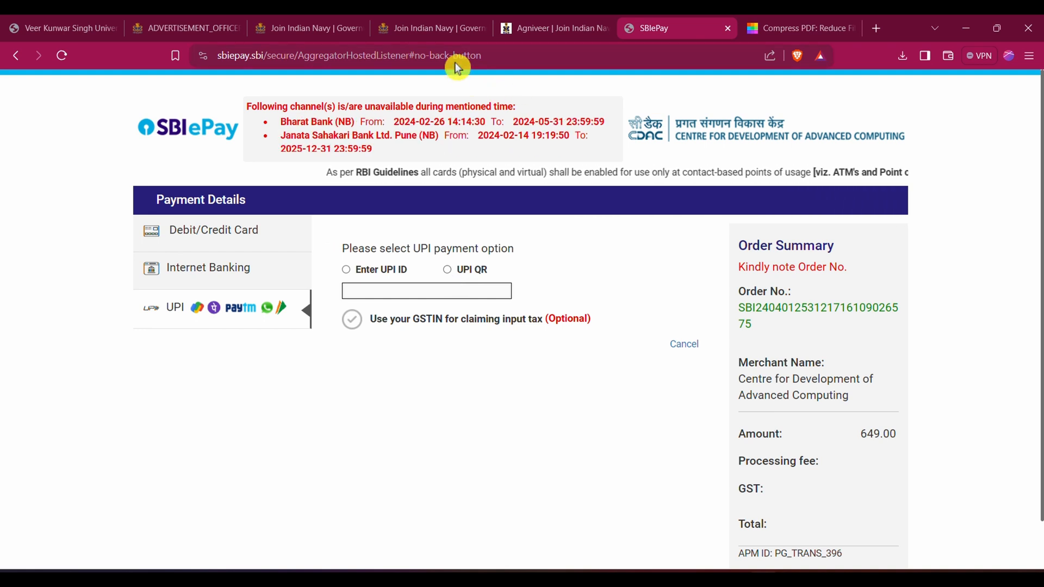
Switch back to the Join Indian Navy home page with the Agniveer 02/2024 batch application link
left_click(413, 27)
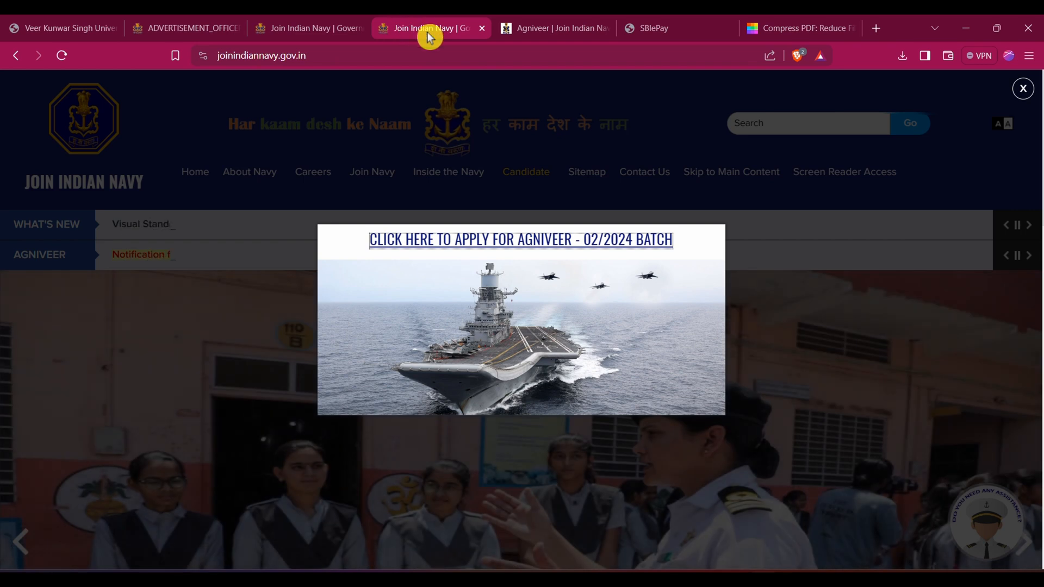